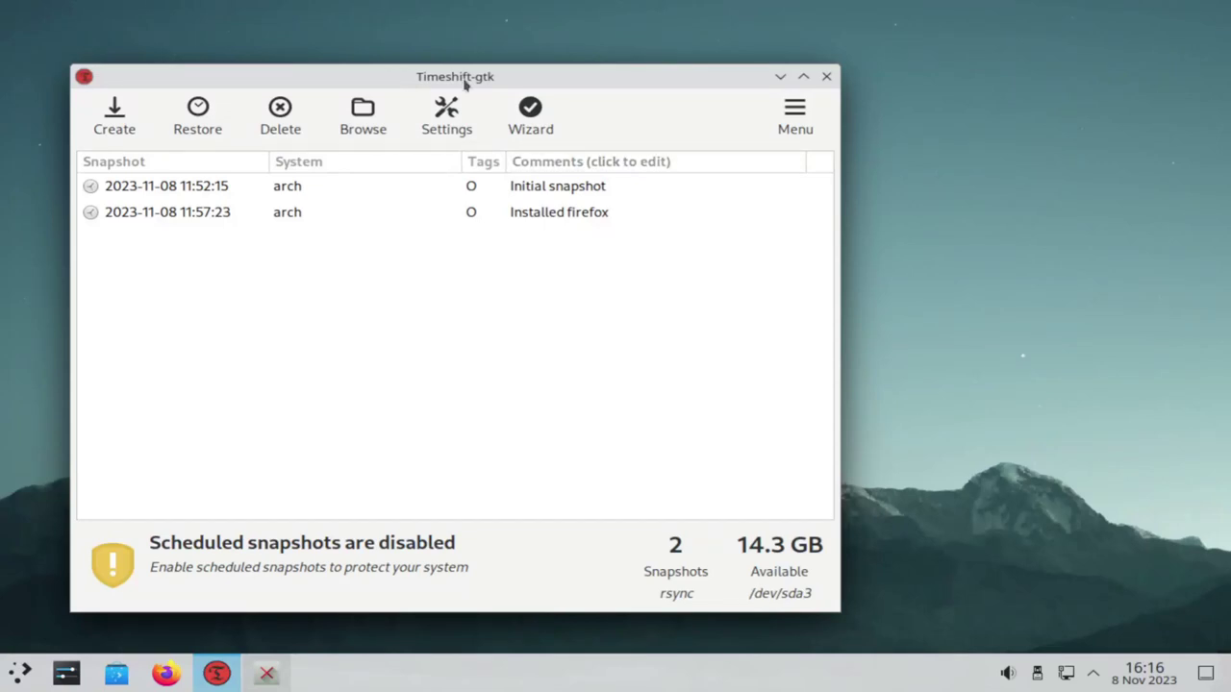
{"action": "left_click_drag", "start_coordinate": [464, 77], "coordinate": [552, 73]}
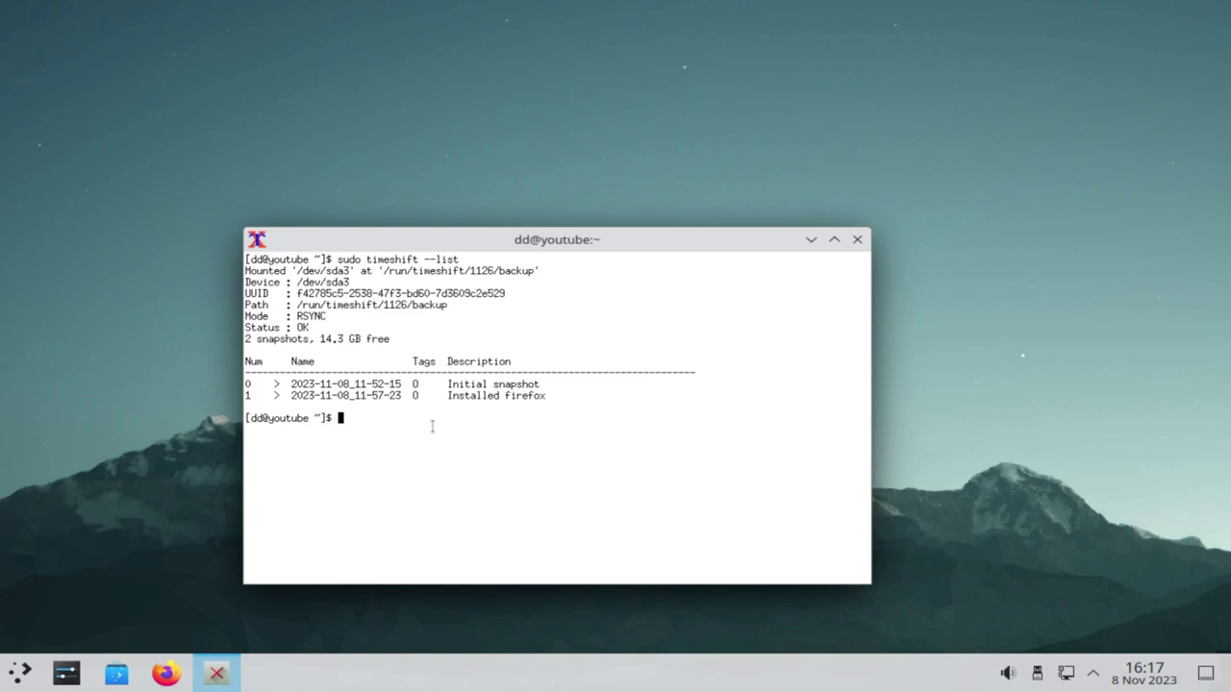
{"action": "left_click_drag", "start_coordinate": [419, 426], "coordinate": [254, 270]}
{"action": "left_click", "coordinate": [436, 336]}
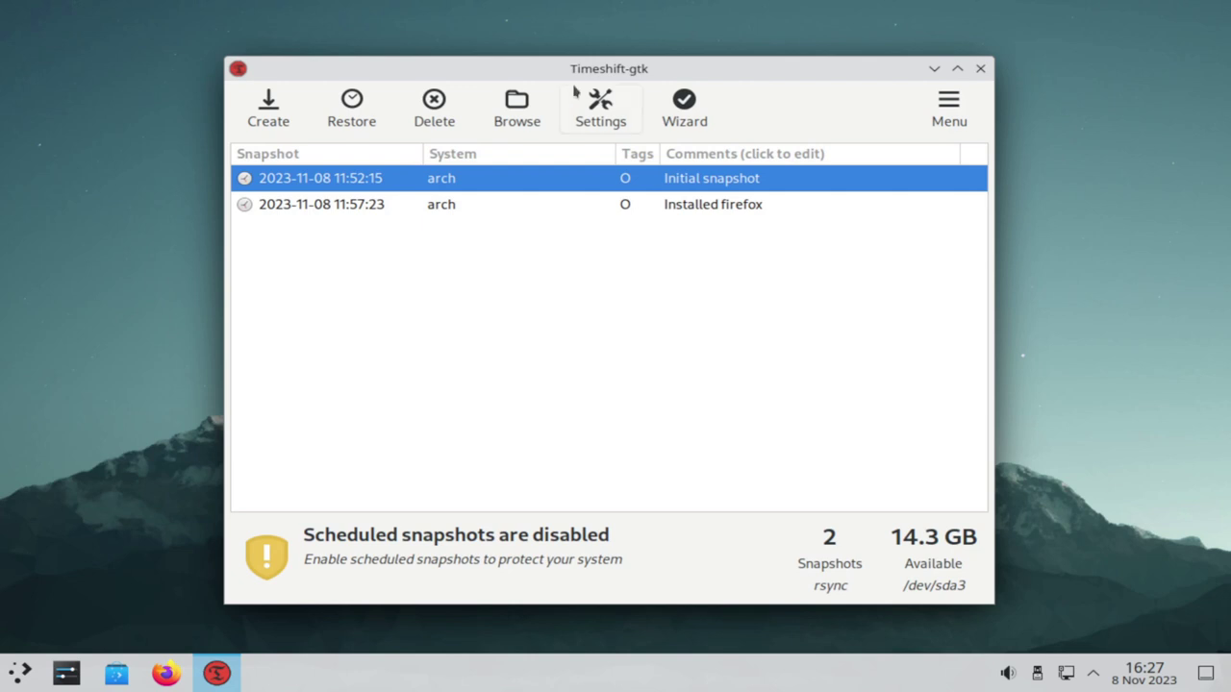
{"action": "left_click_drag", "start_coordinate": [580, 70], "coordinate": [530, 68]}
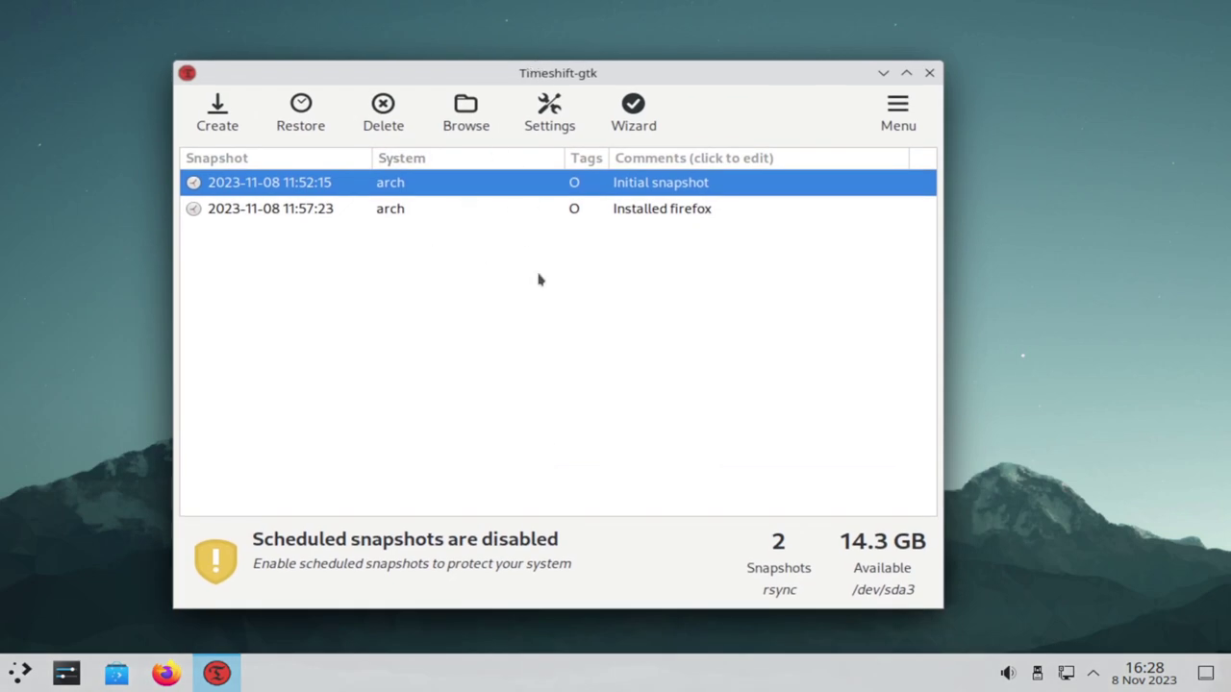
{"action": "left_click", "coordinate": [536, 216]}
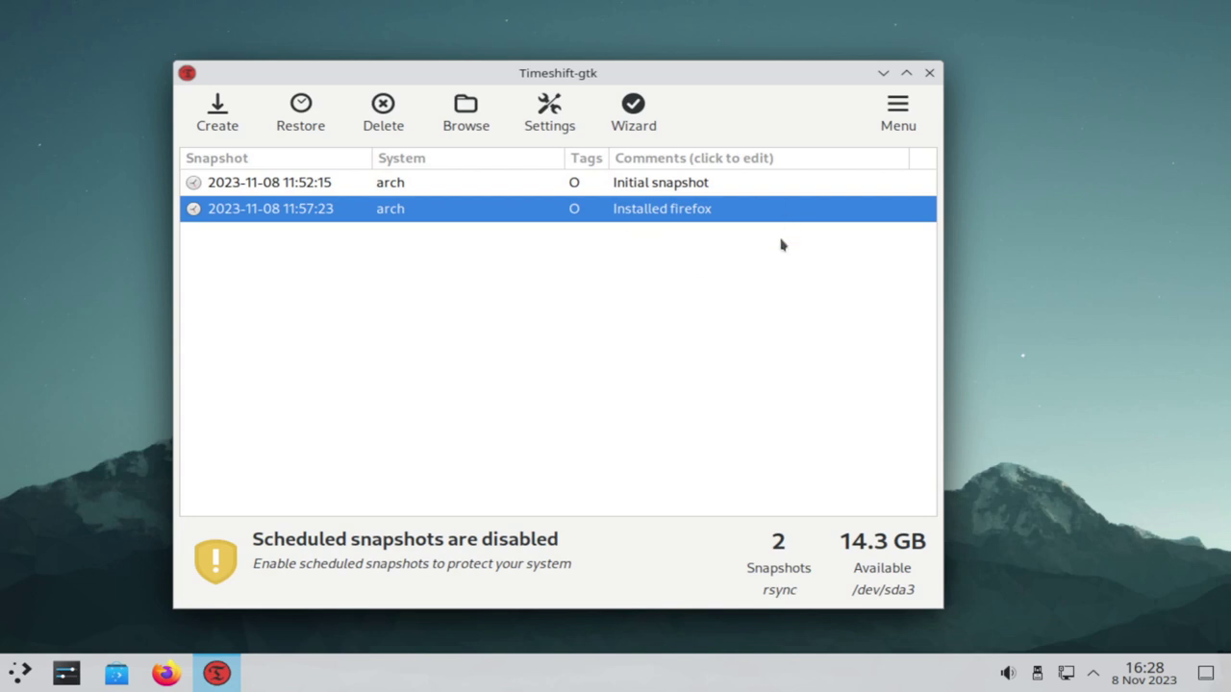
{"action": "mouse_move", "coordinate": [551, 71]}
{"action": "left_mouse_down"}
{"action": "mouse_move", "coordinate": [563, 61]}
{"action": "mouse_move", "coordinate": [551, 76]}
{"action": "left_mouse_up"}
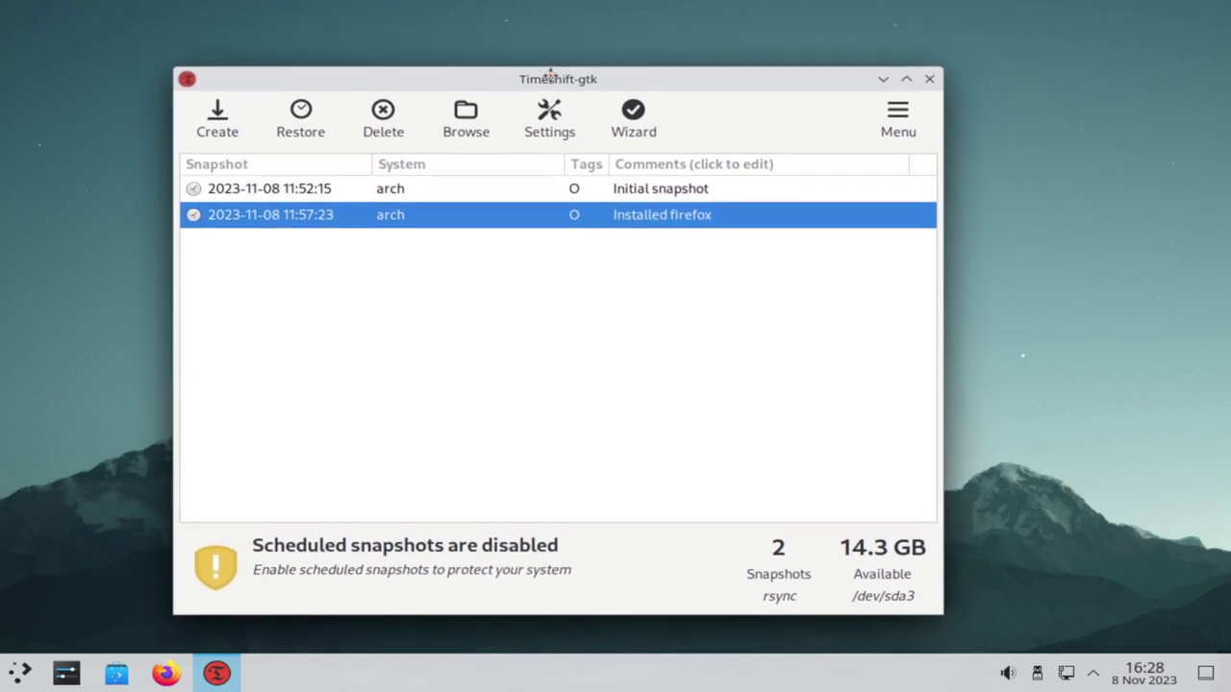
{"action": "left_click", "coordinate": [418, 193]}
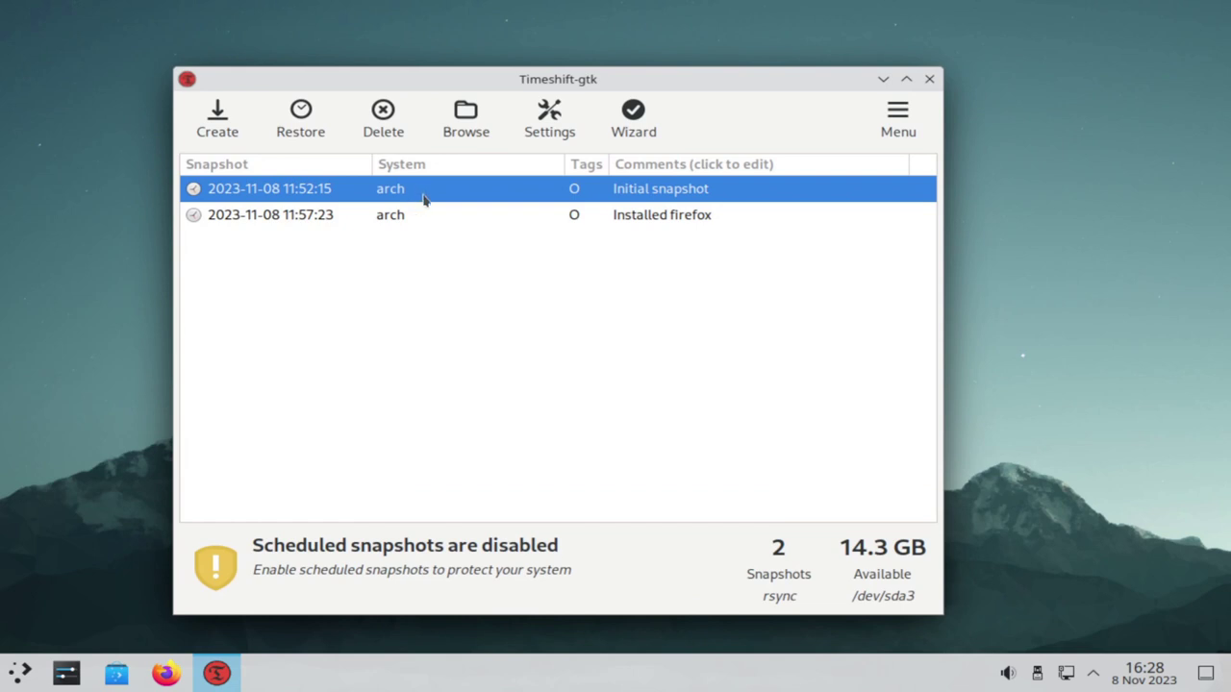
{"action": "left_click", "coordinate": [426, 214]}
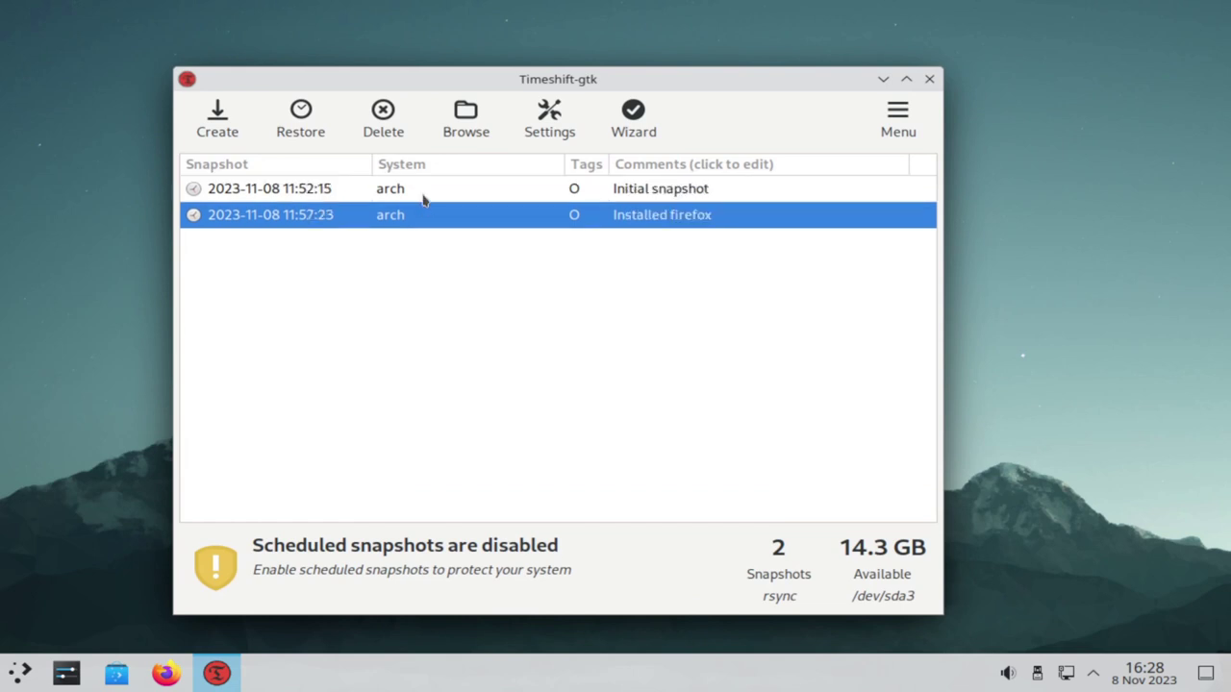
{"action": "left_click", "coordinate": [424, 195]}
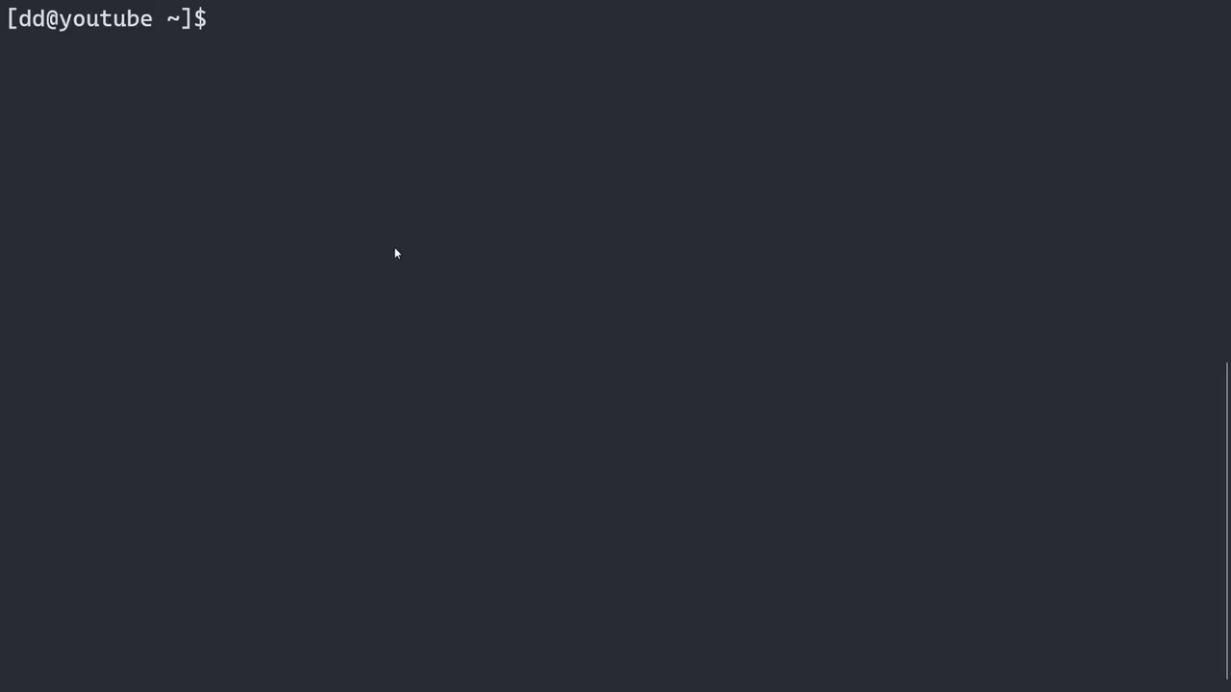
- Install Timeshift with sudo pacman -S timeshift, entering the sudo password and accepting the installation
{"action": "type", "text": "sudo pacman -"}
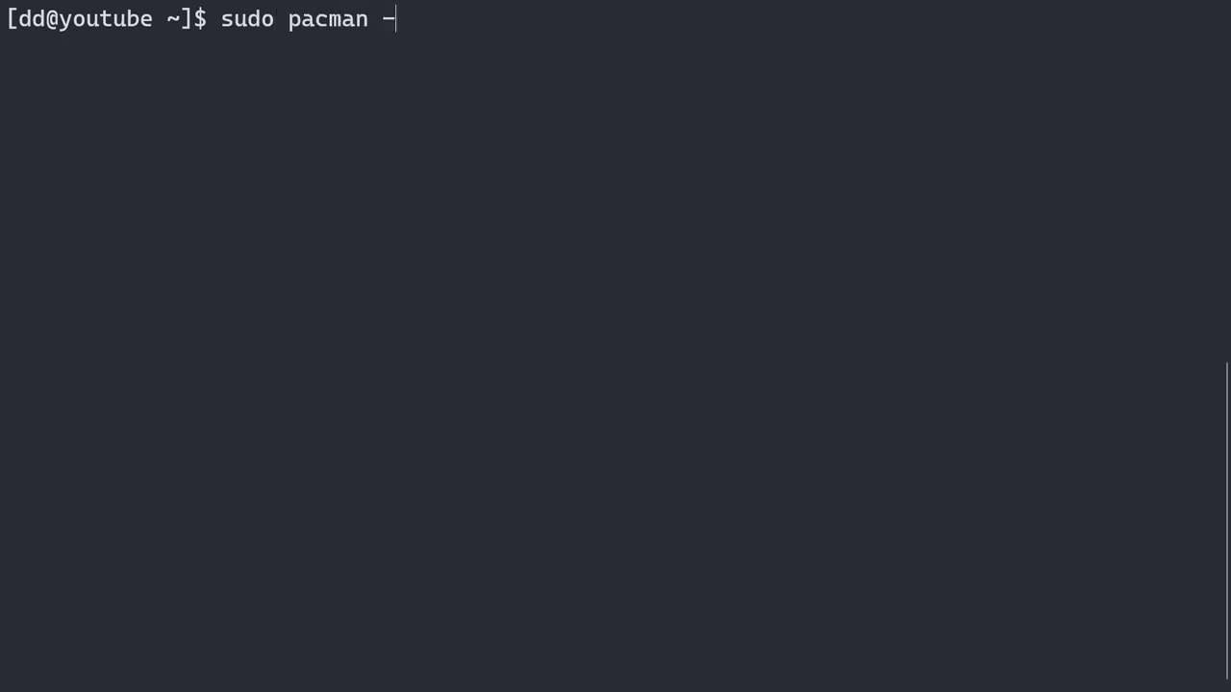
{"action": "type", "text": "S timeshift"}
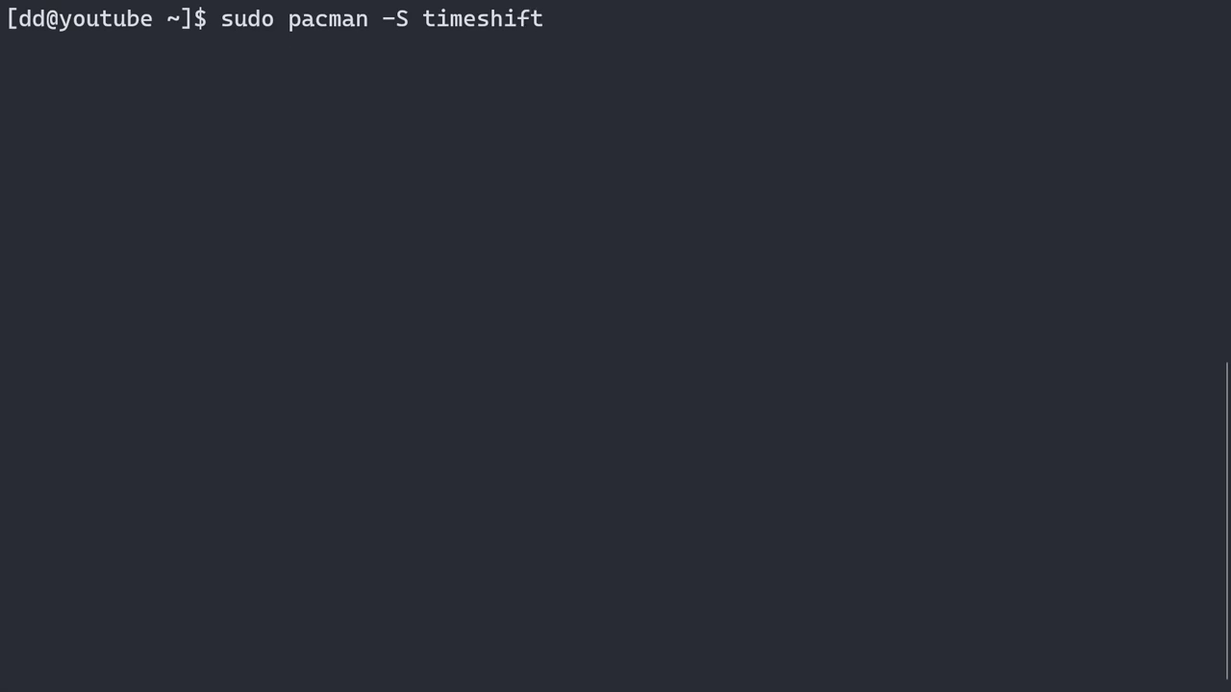
{"action": "key", "text": "Return"}
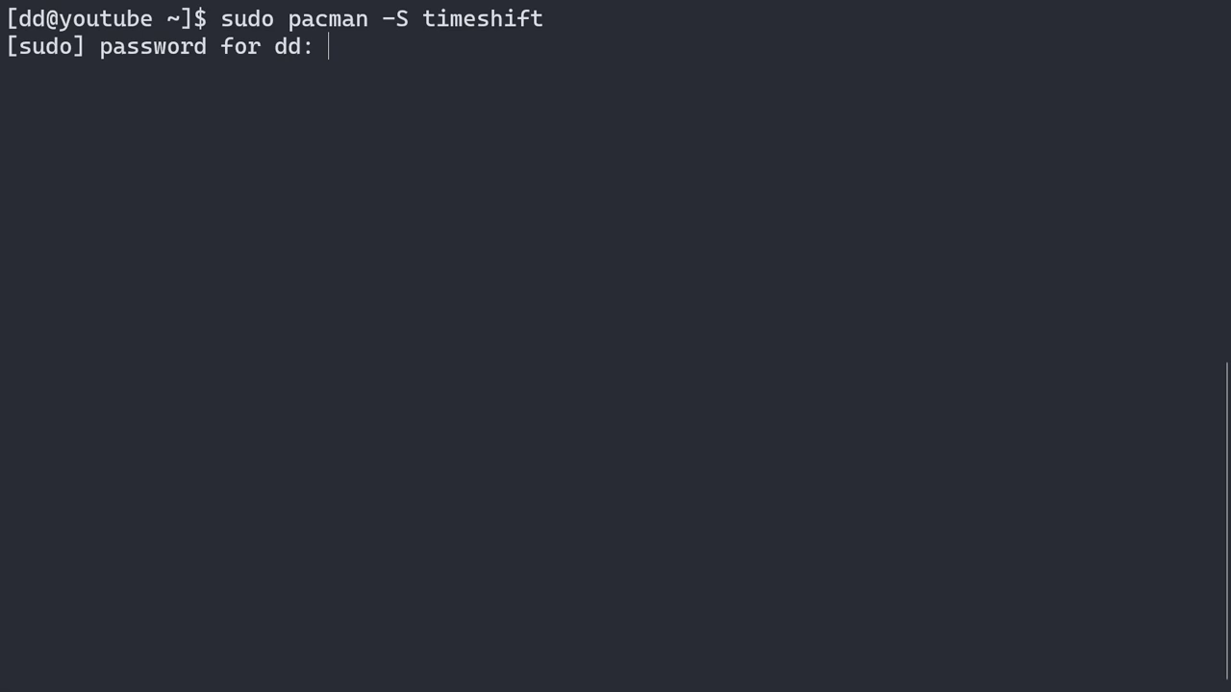
{"action": "key", "text": "Return"}
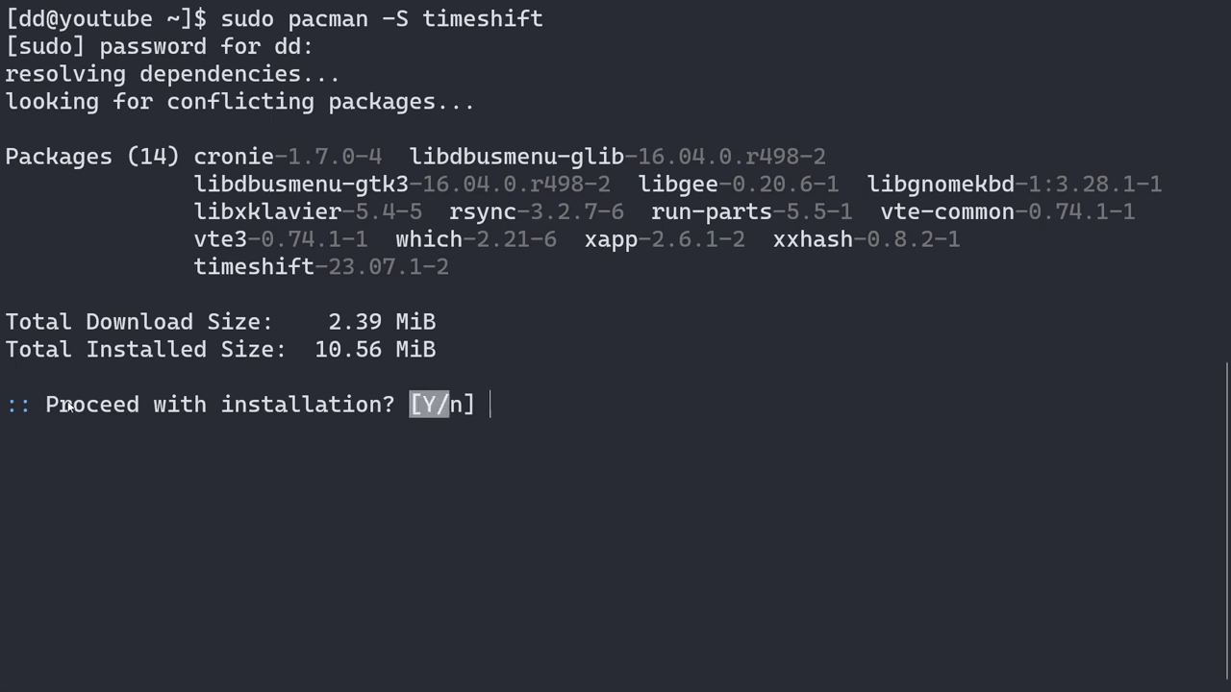
{"action": "left_click_drag", "start_coordinate": [58, 407], "coordinate": [318, 412]}
{"action": "left_click", "coordinate": [615, 408]}
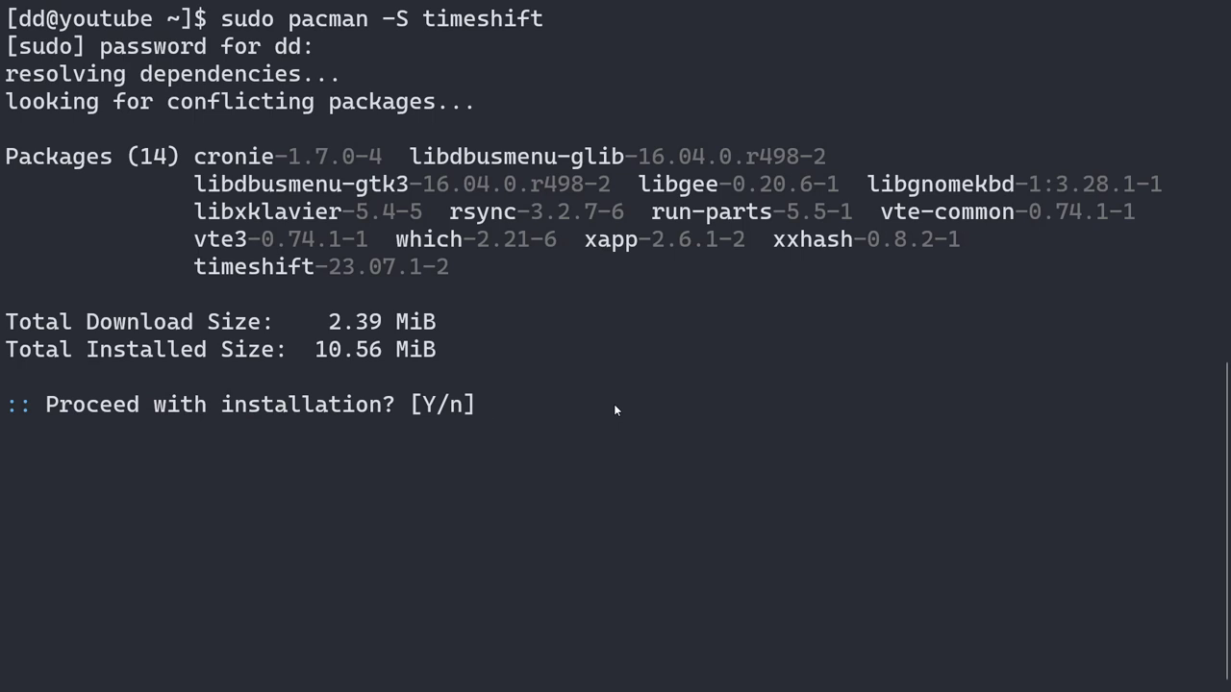
{"action": "key", "text": "Return"}
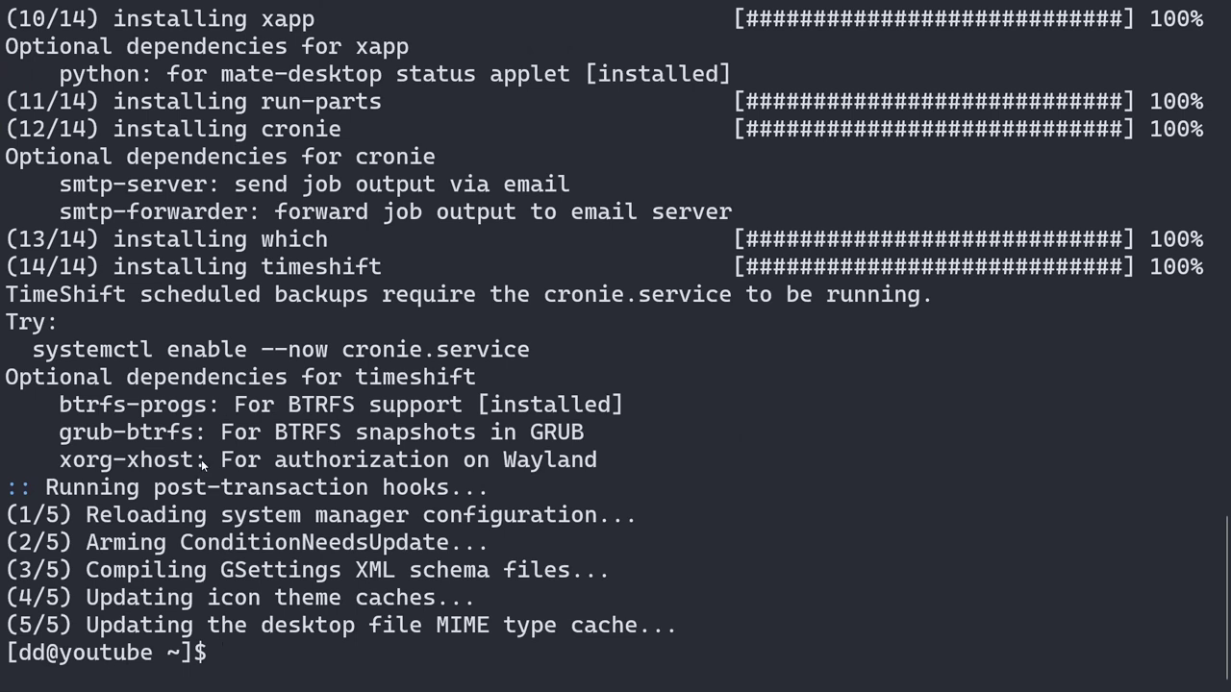
- Query the installed package with sudo pacman -Qi timeshift and check its name and version fields
{"action": "type", "text": "sudo pacman -Q"}
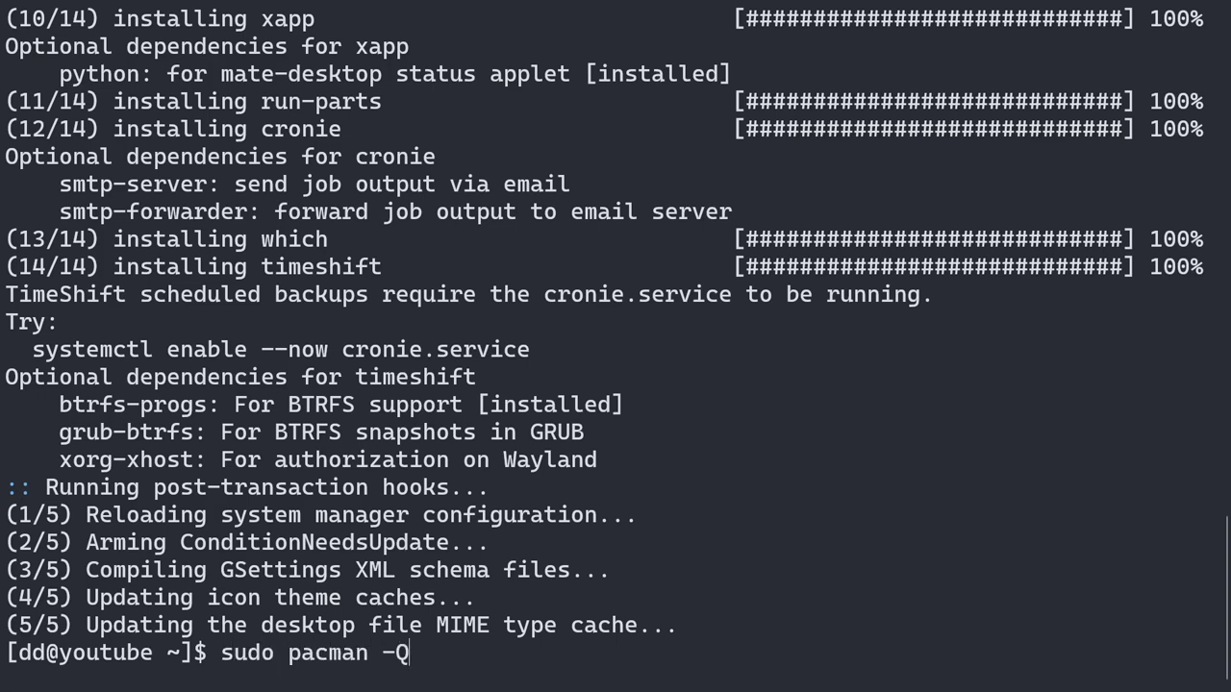
{"action": "type", "text": "i timeshif"}
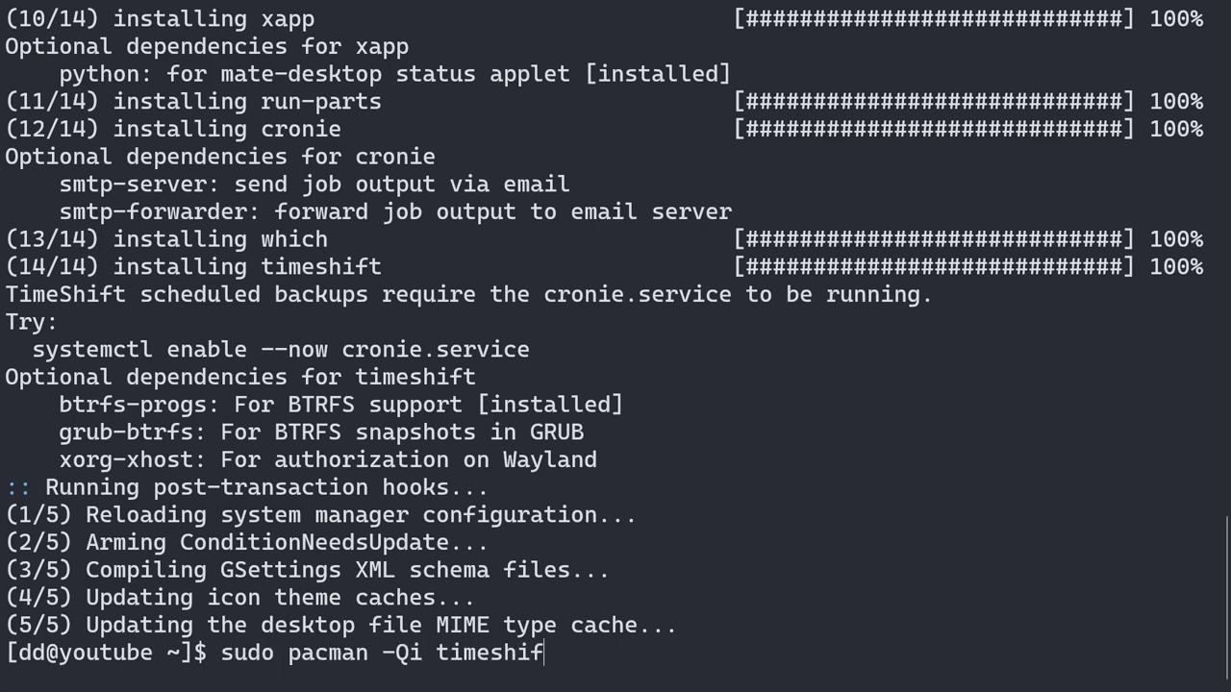
{"action": "type", "text": "t"}
{"action": "key", "text": "Return"}
{"action": "scroll", "coordinate": [298, 429], "scroll_direction": "up", "scroll_amount": 7}
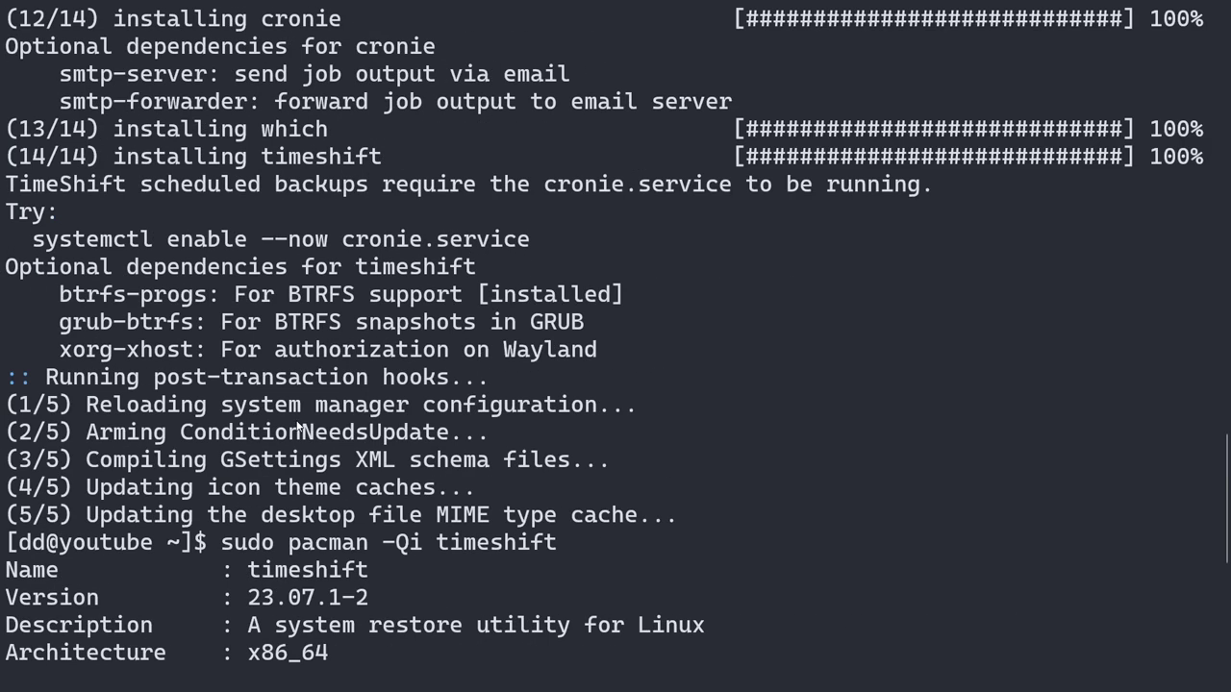
{"action": "scroll", "coordinate": [298, 429], "scroll_direction": "down", "scroll_amount": 3}
{"action": "left_click_drag", "start_coordinate": [248, 322], "coordinate": [369, 322]}
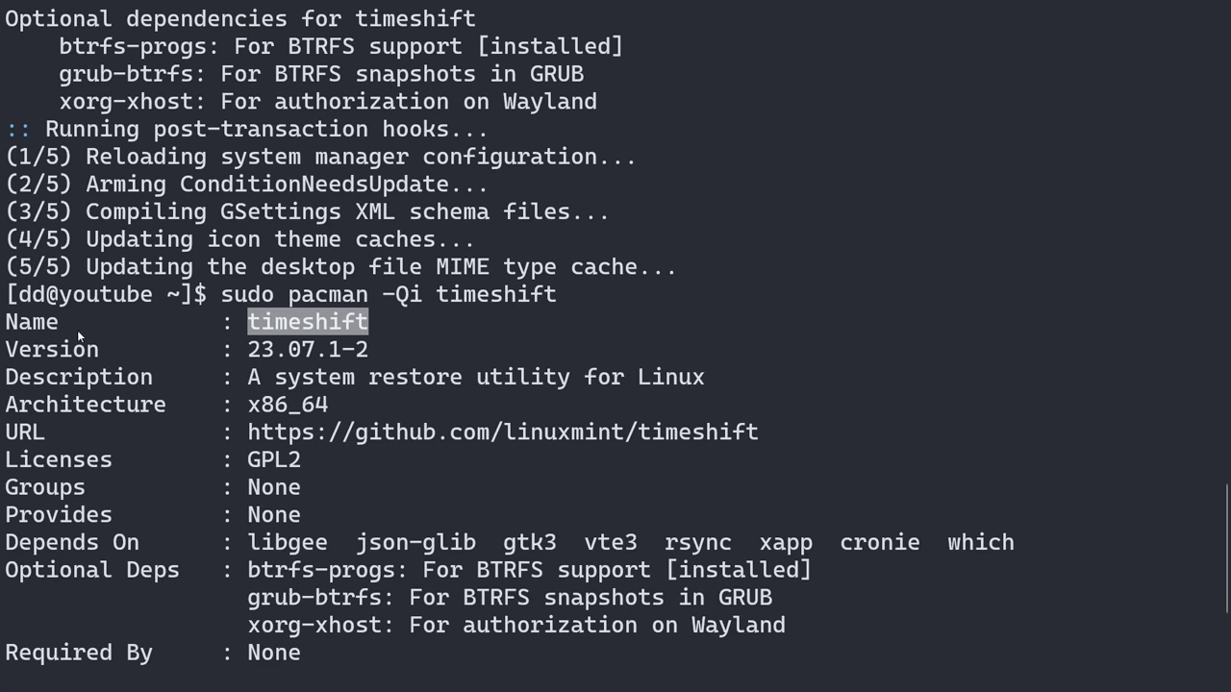
{"action": "left_click_drag", "start_coordinate": [237, 351], "coordinate": [399, 352]}
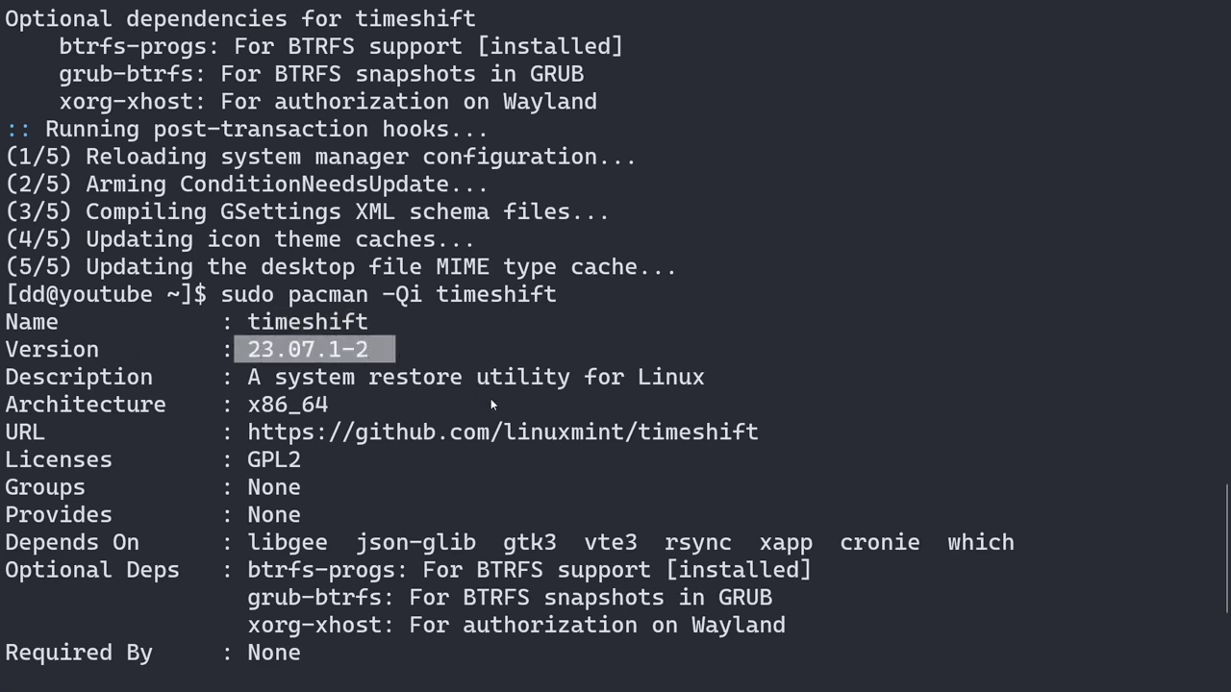
{"action": "scroll", "coordinate": [490, 398], "scroll_direction": "down", "scroll_amount": 4}
- Clear the terminal, run lsblk to list the block devices, and compare the sizes of disks sda and sdc
{"action": "key", "text": "ctrl+l"}
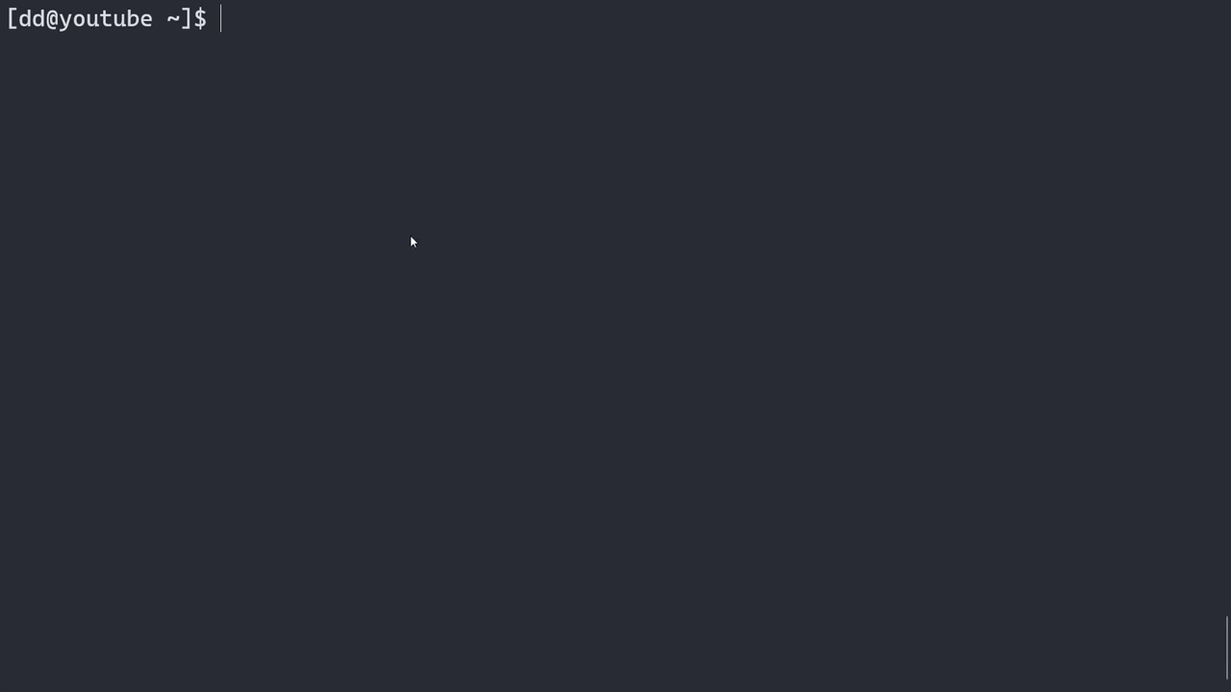
{"action": "type", "text": "lsblk"}
{"action": "key", "text": "Return"}
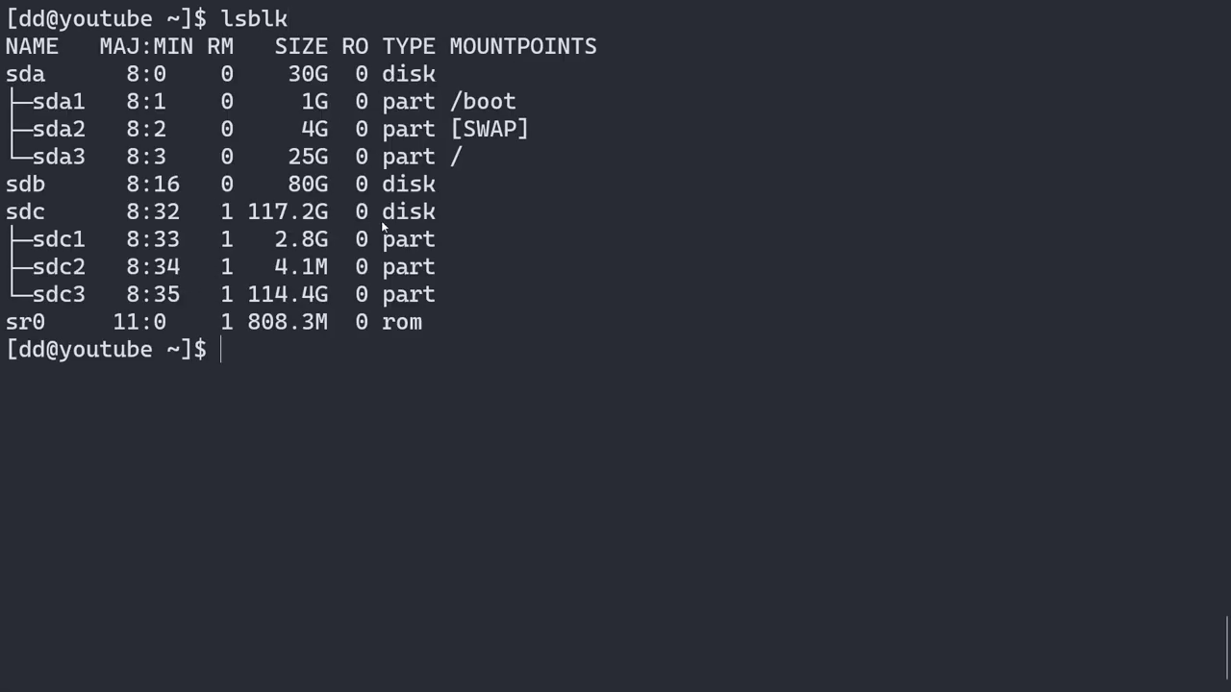
{"action": "left_click_drag", "start_coordinate": [289, 73], "coordinate": [335, 75]}
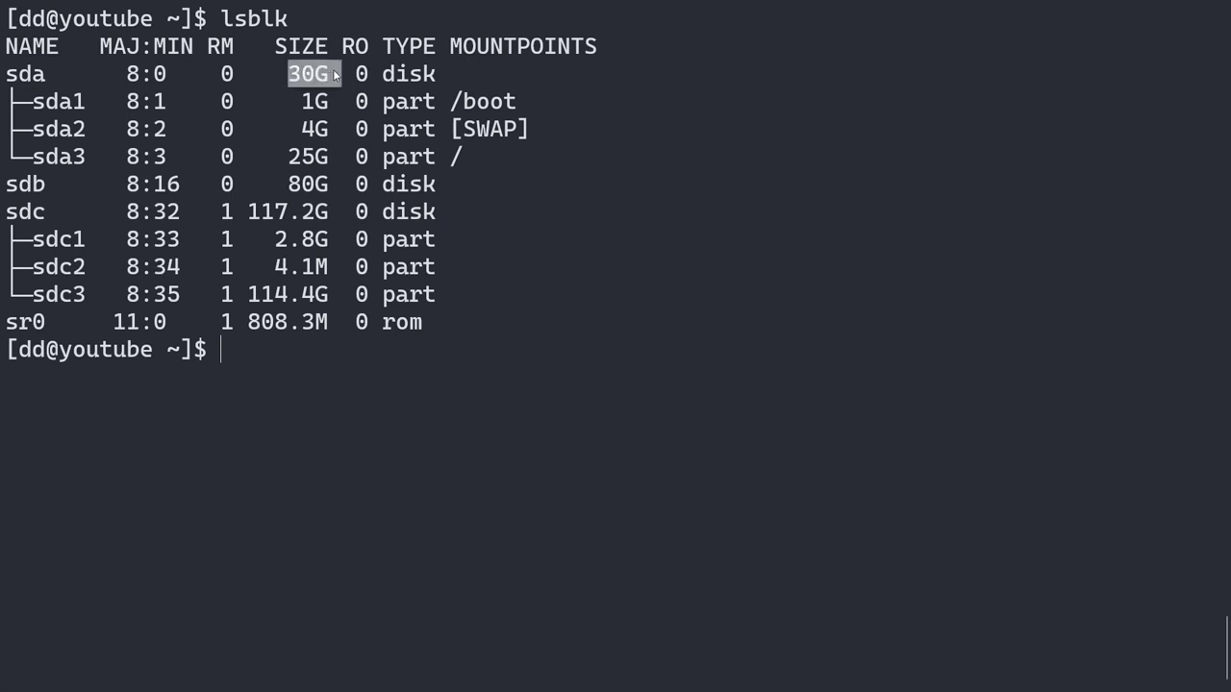
{"action": "left_click_drag", "start_coordinate": [250, 211], "coordinate": [323, 217]}
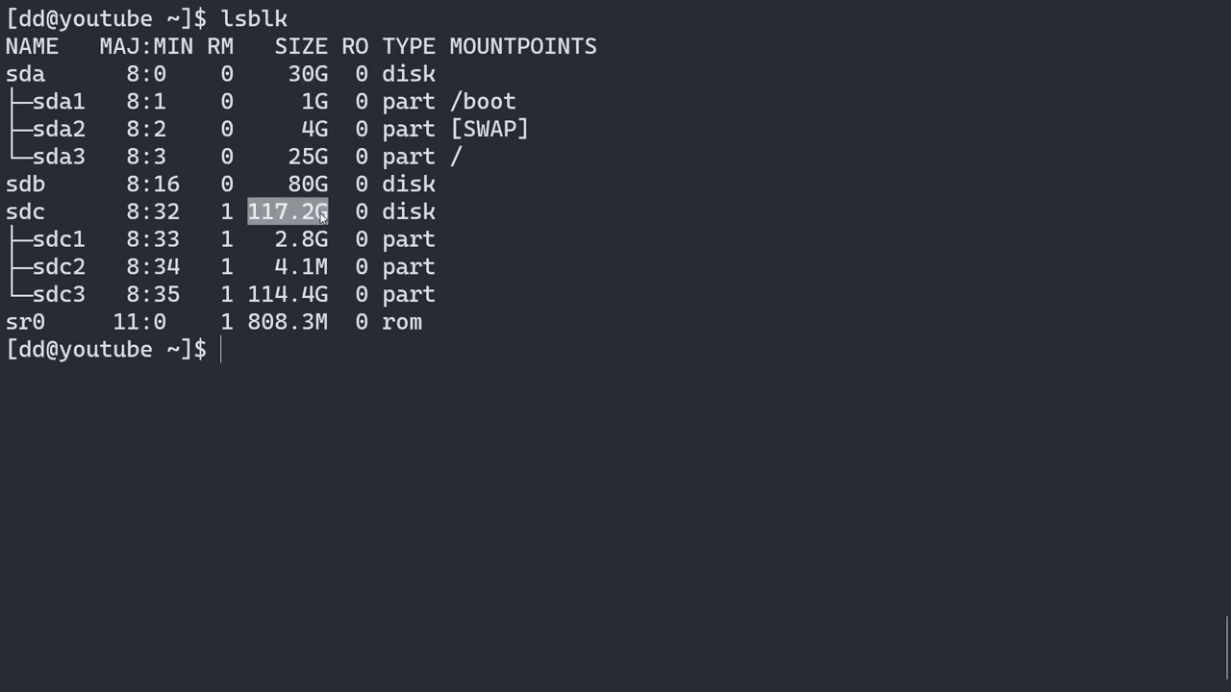
{"action": "left_click", "coordinate": [315, 370]}
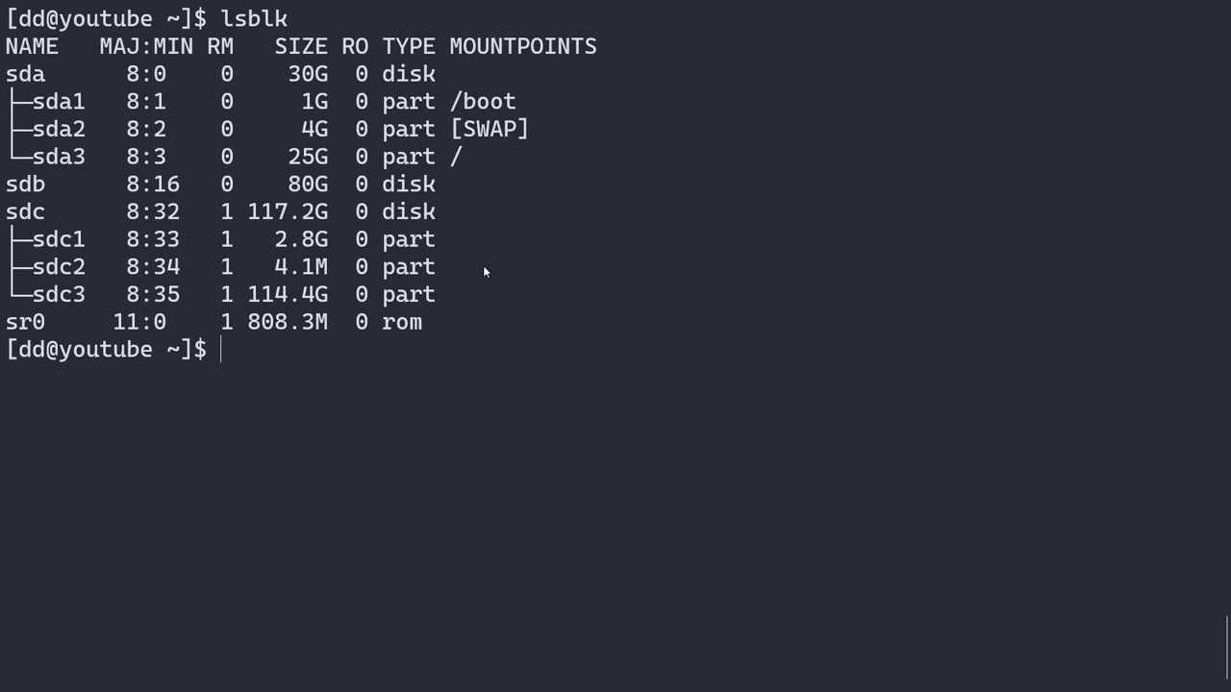
- Try to list the partition table of /dev/sdc with fdisk -l without root privileges
{"action": "type", "text": "fdisk -l /dev/"}
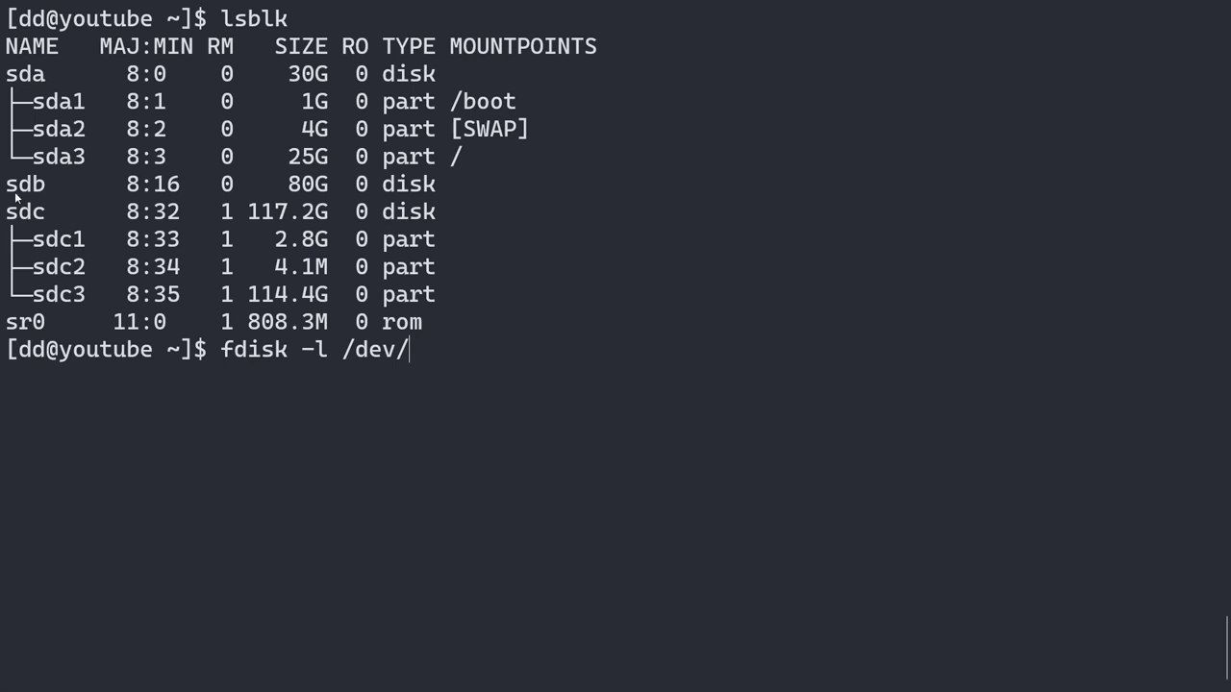
{"action": "type", "text": "sdc"}
{"action": "key", "text": "Return"}
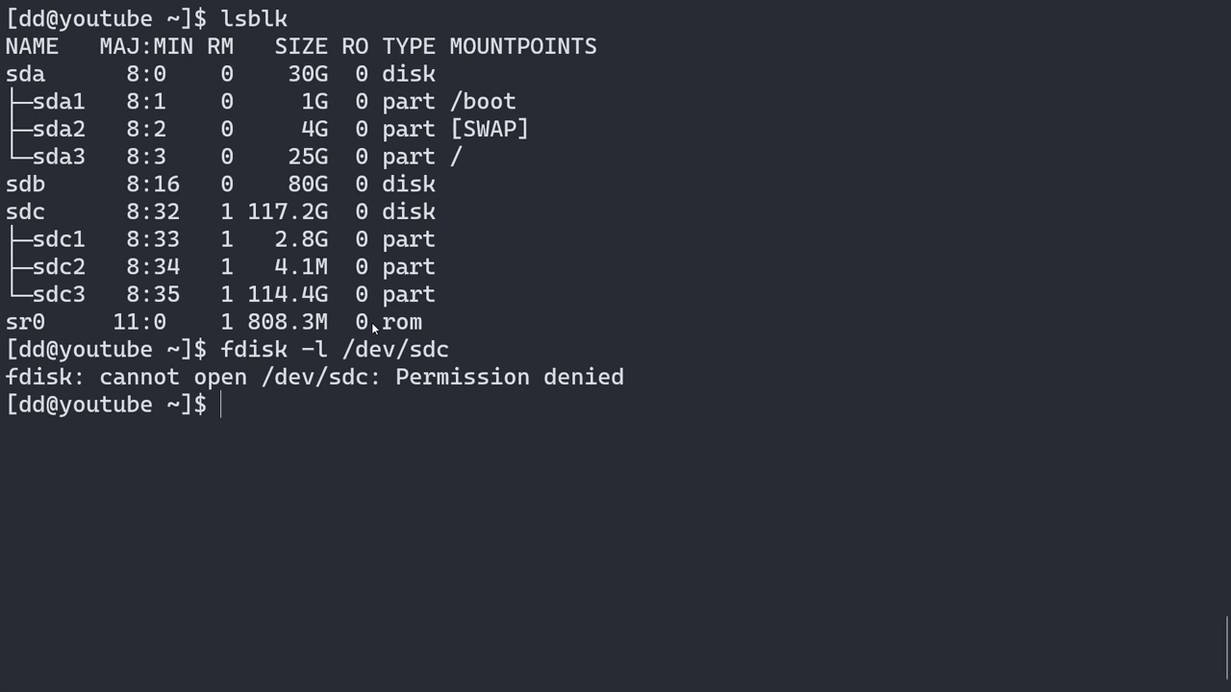
- Rerun the fdisk listing of /dev/sdc using sudo !! and examine the disk model and partition table
{"action": "type", "text": "sudo !!"}
{"action": "key", "text": "Return"}
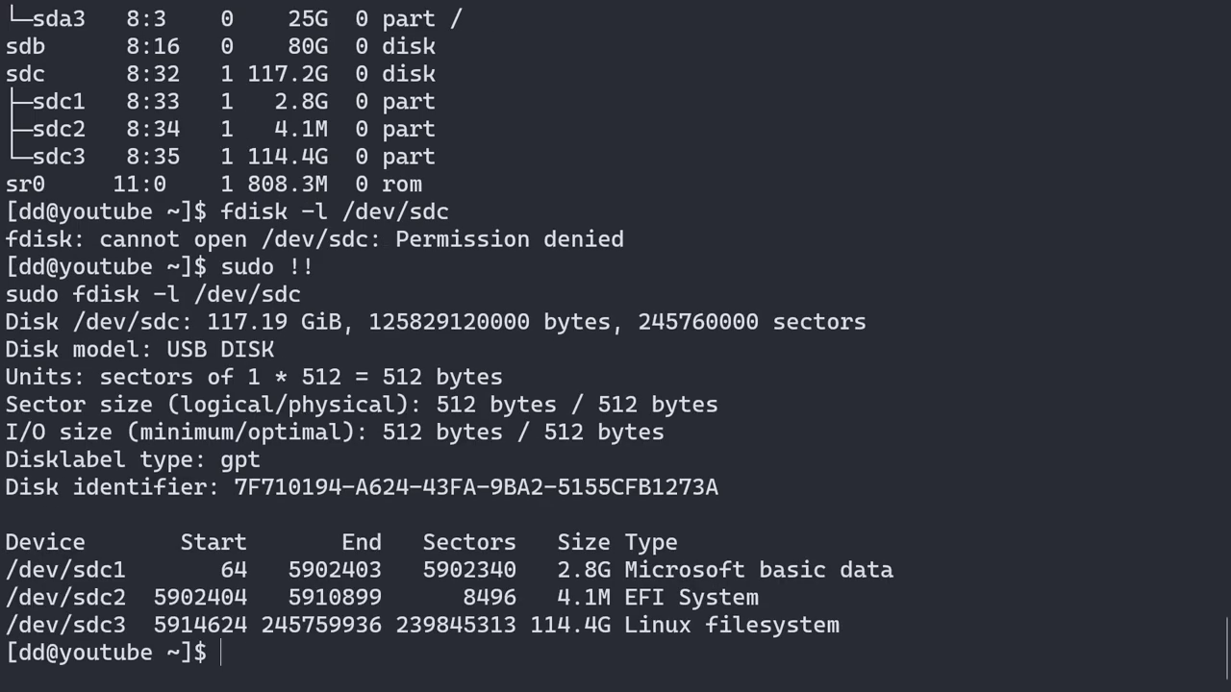
{"action": "left_click_drag", "start_coordinate": [8, 350], "coordinate": [169, 355]}
{"action": "left_click", "coordinate": [277, 354]}
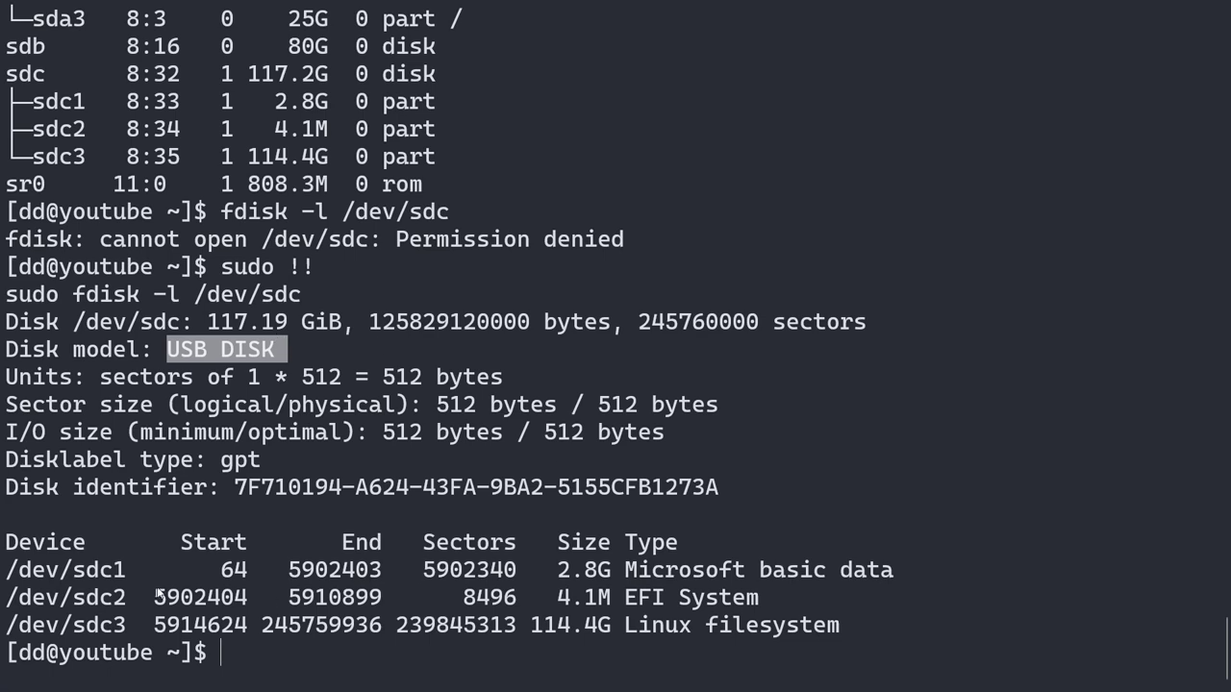
{"action": "left_click_drag", "start_coordinate": [87, 542], "coordinate": [912, 616]}
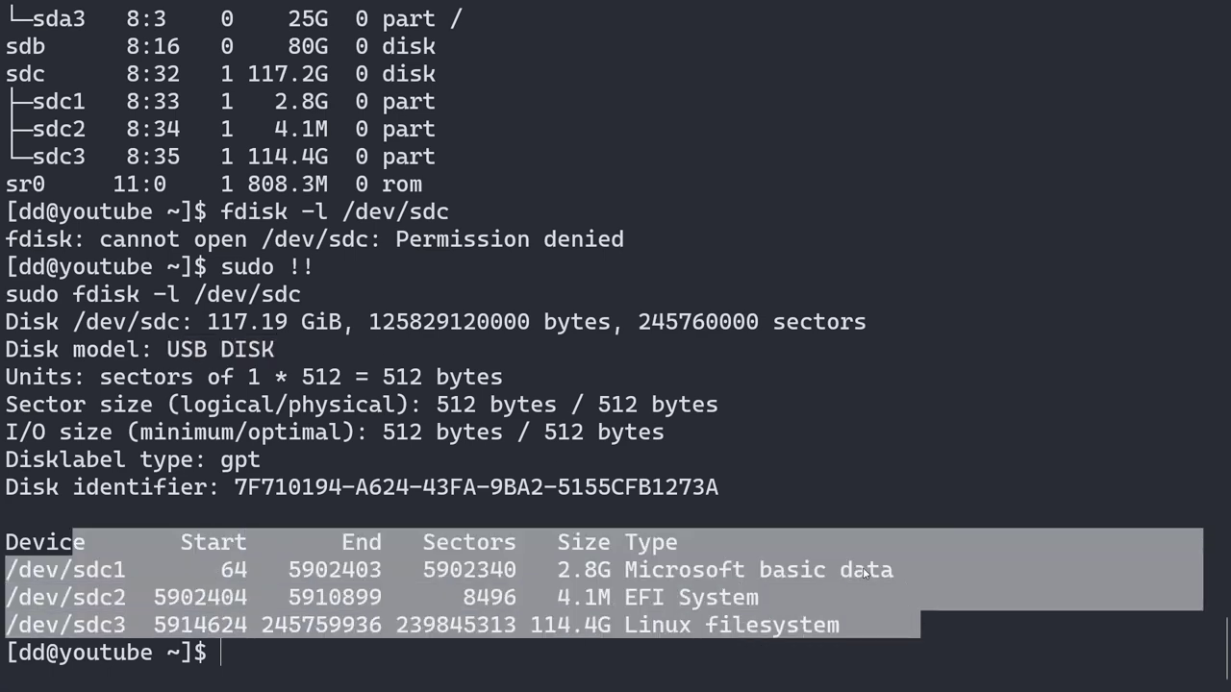
{"action": "left_click", "coordinate": [821, 587]}
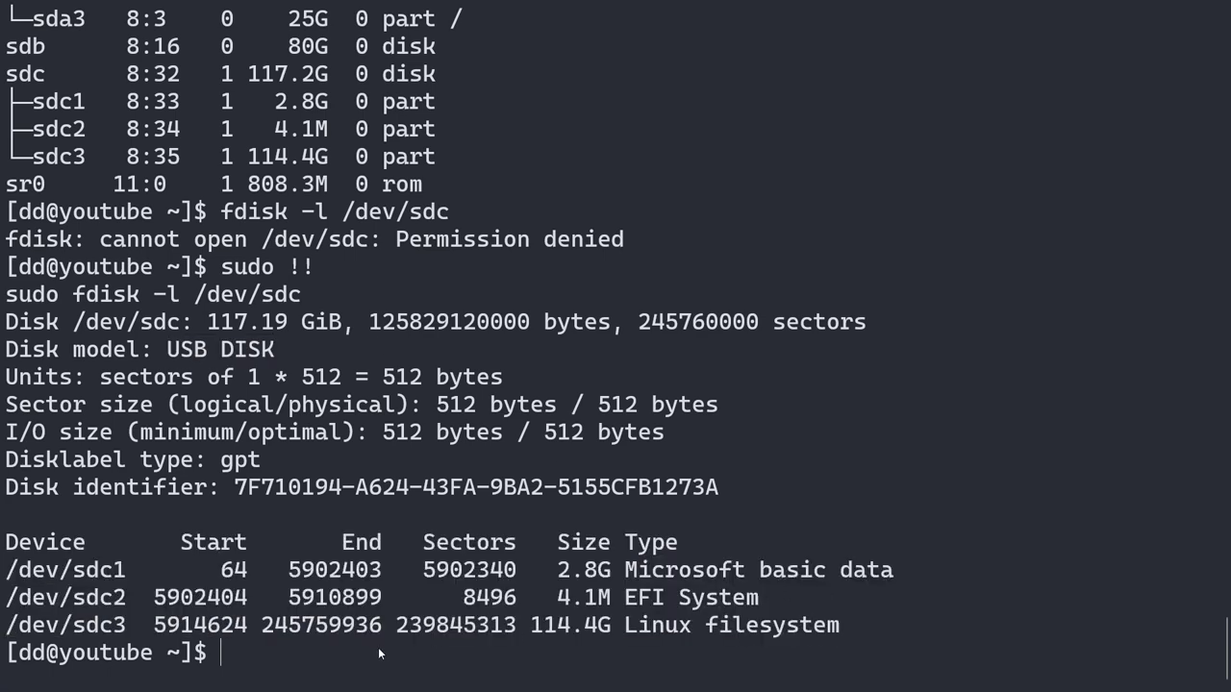
- Clear the terminal, list the block devices again with lsblk, and examine the sda and sdb disk entries
{"action": "key", "text": "ctrl+l"}
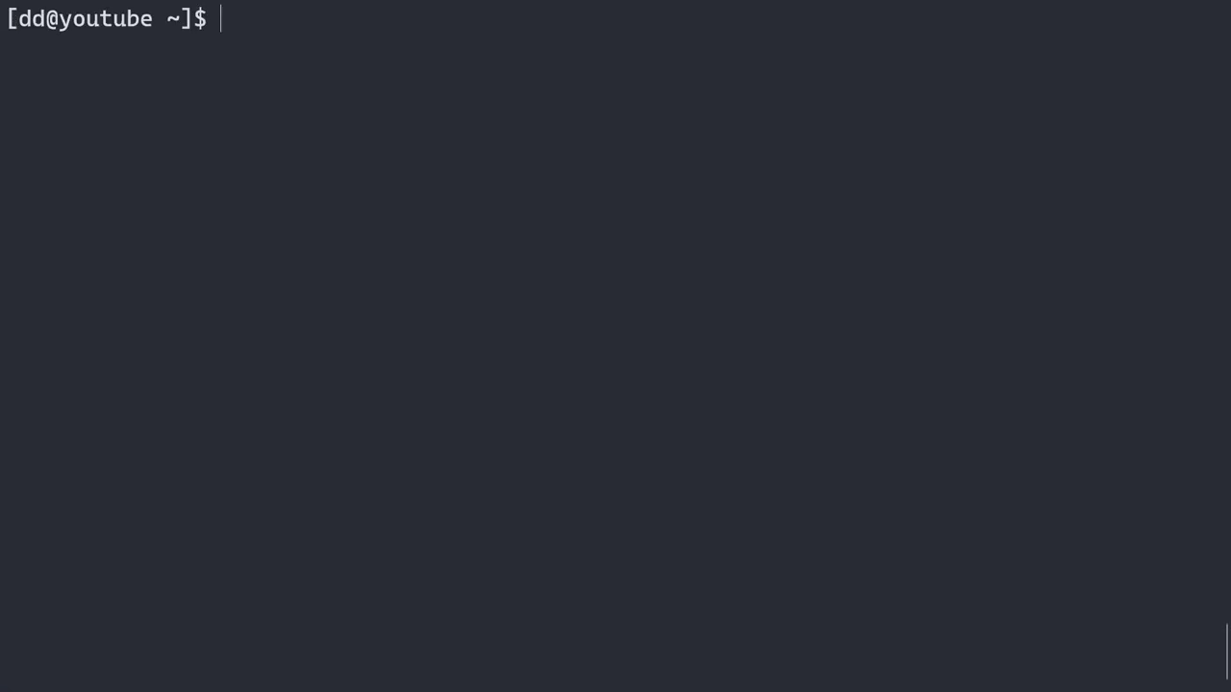
{"action": "type", "text": "lsblk"}
{"action": "key", "text": "Return"}
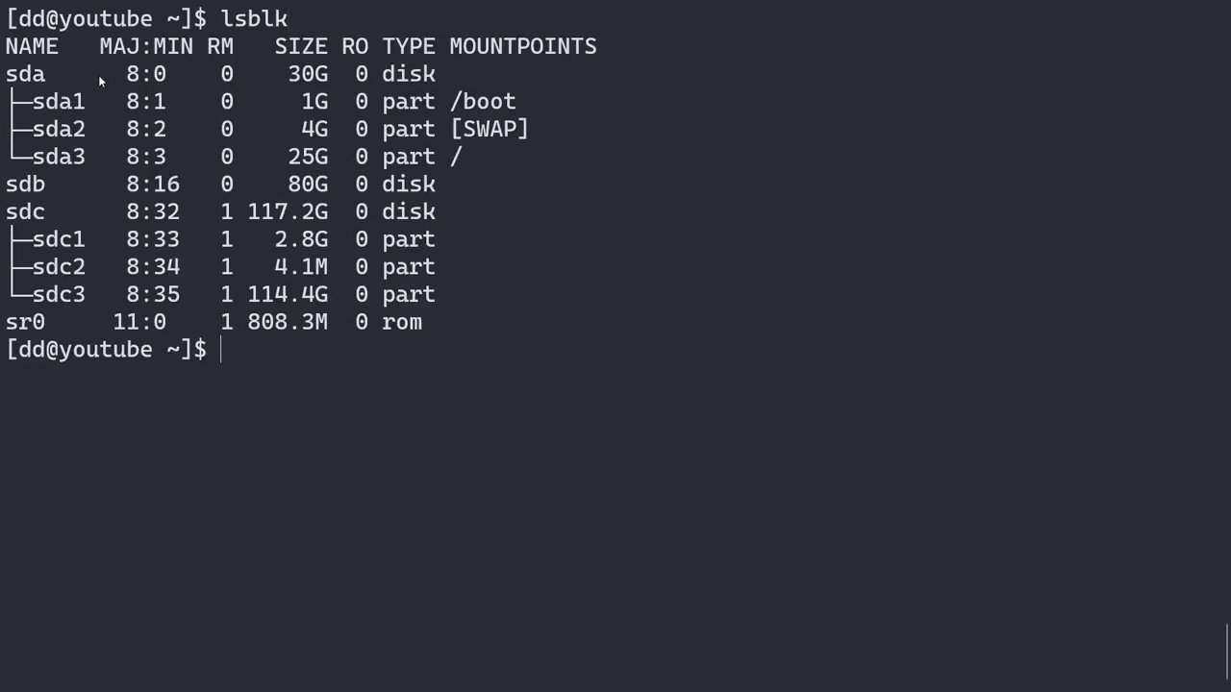
{"action": "left_click_drag", "start_coordinate": [41, 75], "coordinate": [190, 82]}
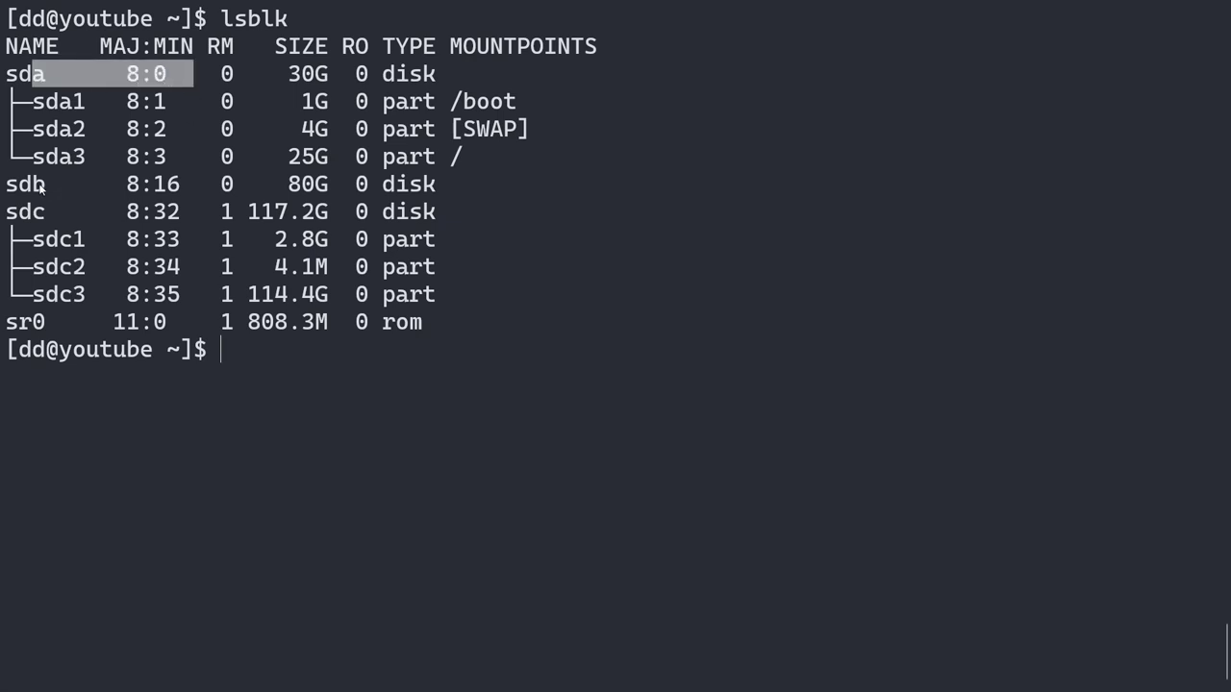
{"action": "left_click_drag", "start_coordinate": [36, 185], "coordinate": [419, 192]}
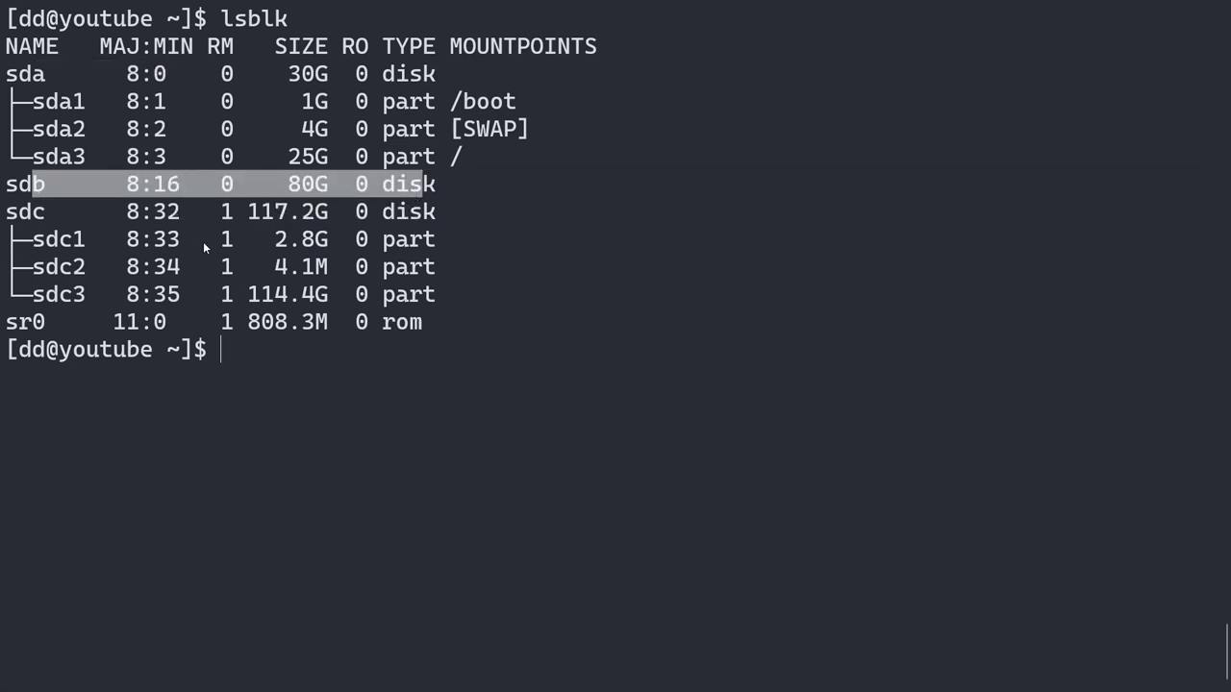
{"action": "key", "text": "ctrl+c"}
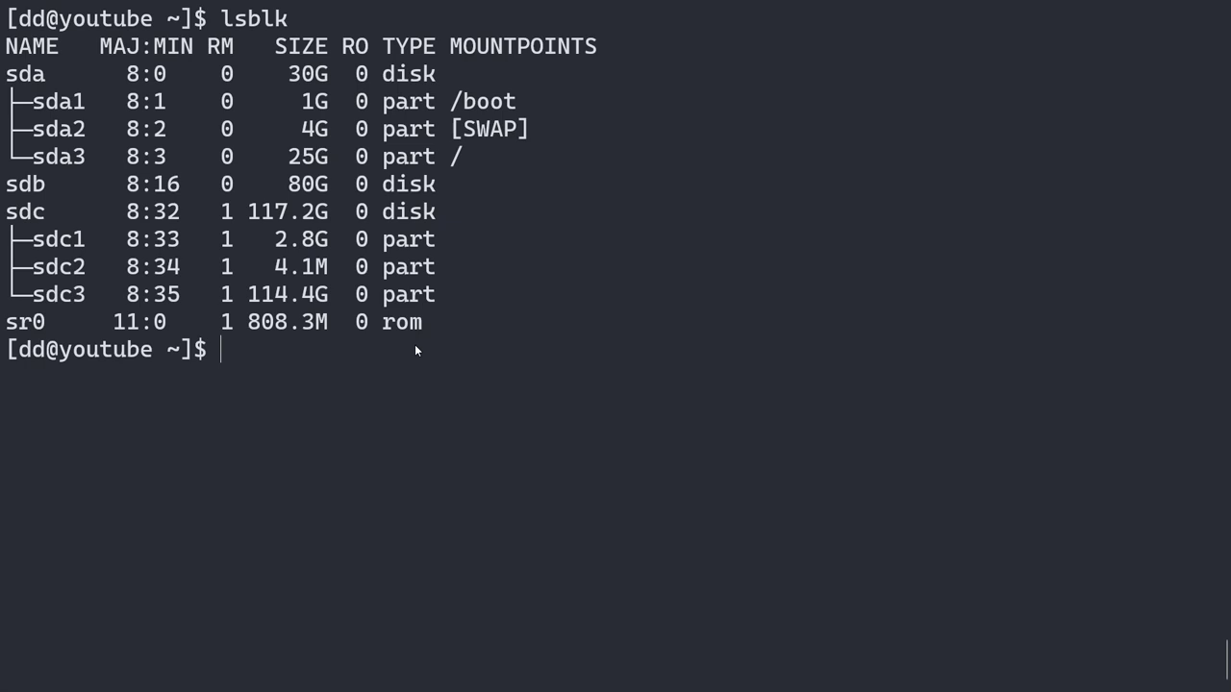
- List the partition table of /dev/sda with sudo fdisk -l and examine the Type column and the /dev/sda3 entry
{"action": "type", "text": "sudo fd"}
{"action": "type", "text": "isk -l /dev/"}
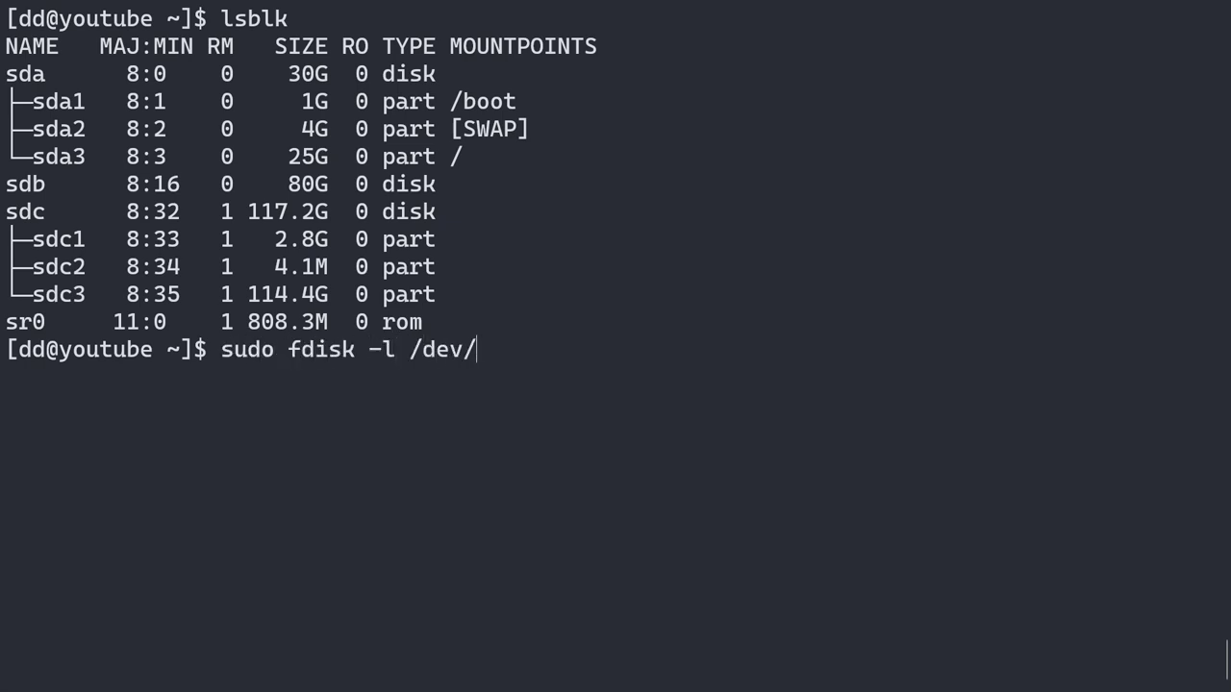
{"action": "type", "text": "sda"}
{"action": "key", "text": "Return"}
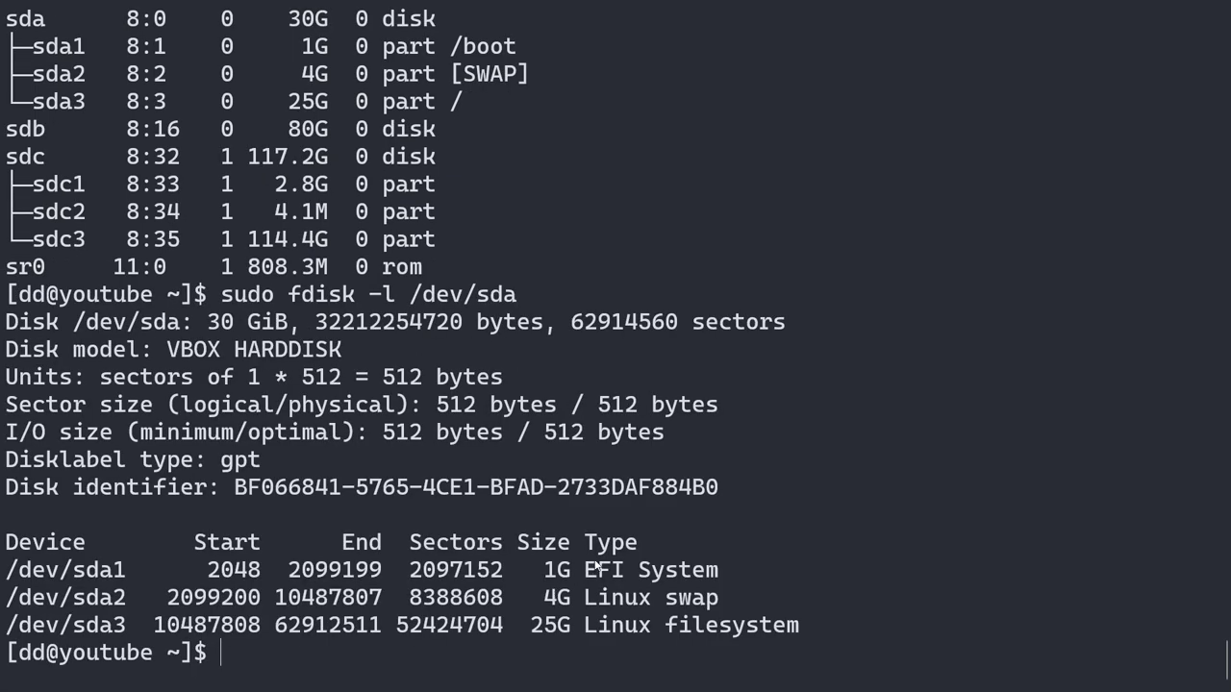
{"action": "left_click_drag", "start_coordinate": [586, 546], "coordinate": [638, 548]}
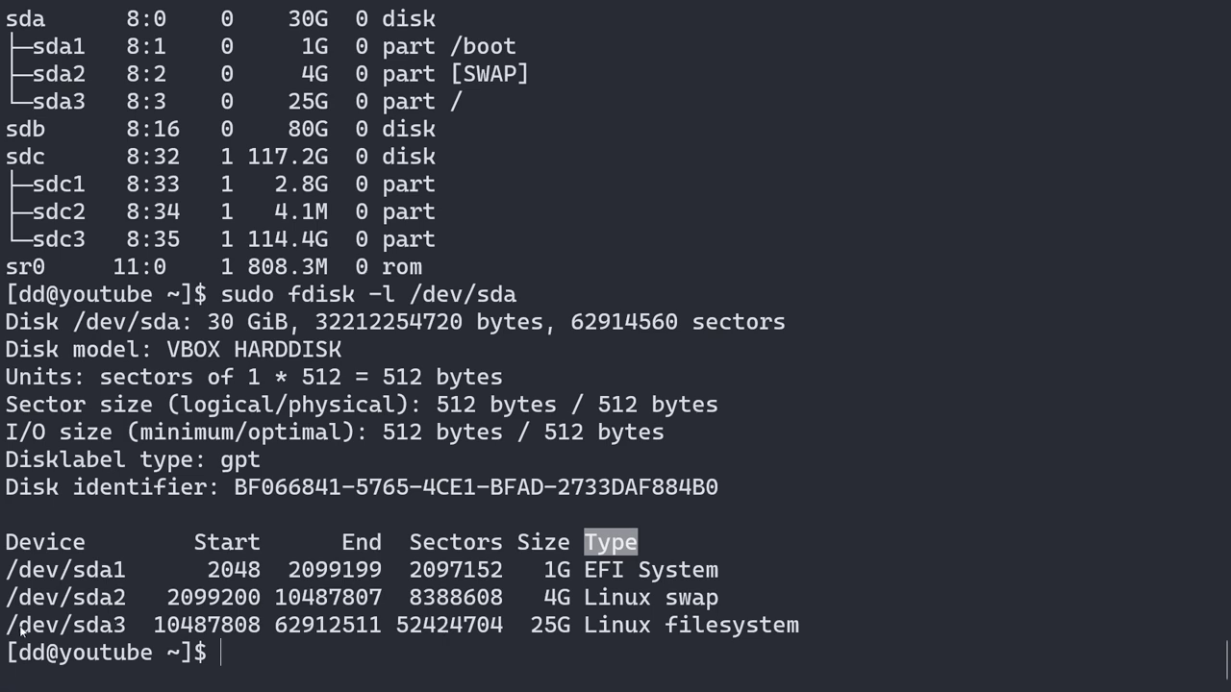
{"action": "left_click_drag", "start_coordinate": [8, 627], "coordinate": [143, 627]}
{"action": "left_click_drag", "start_coordinate": [586, 628], "coordinate": [814, 627]}
{"action": "left_click", "coordinate": [418, 631]}
- Run lsblk and examine the sda3 root partition, the sdb disk, and the sdc disk with its partitions
{"action": "type", "text": "lsblk"}
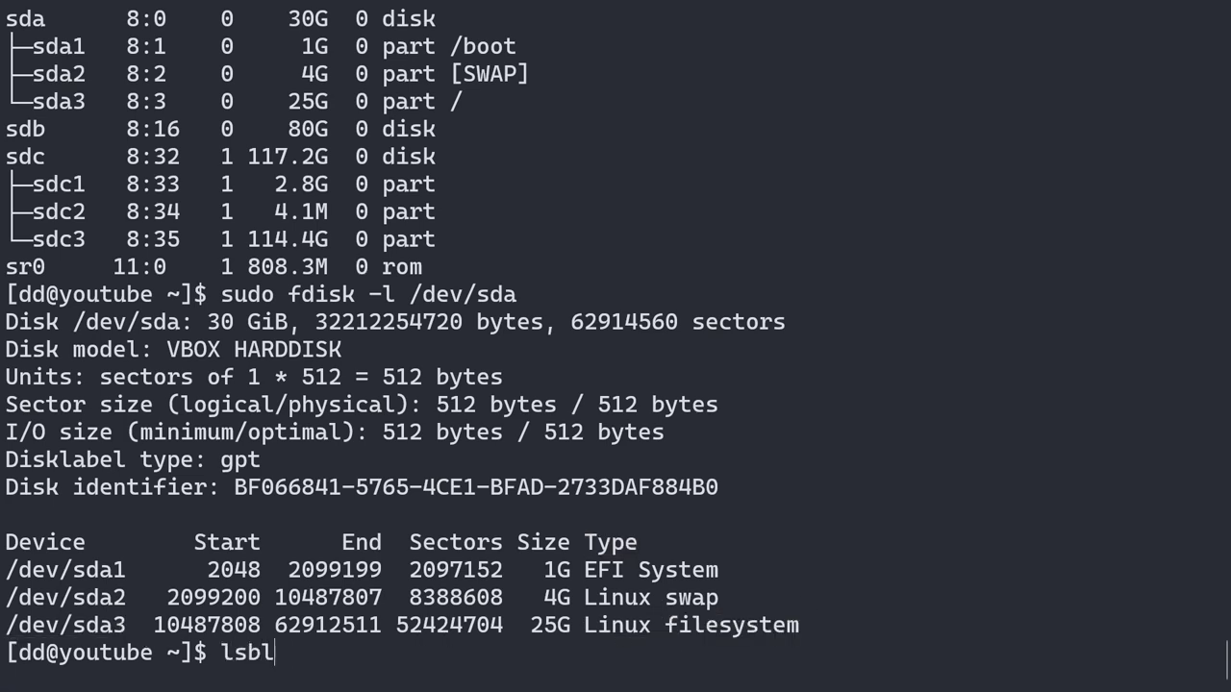
{"action": "key", "text": "Return"}
{"action": "left_click_drag", "start_coordinate": [500, 469], "coordinate": [32, 492]}
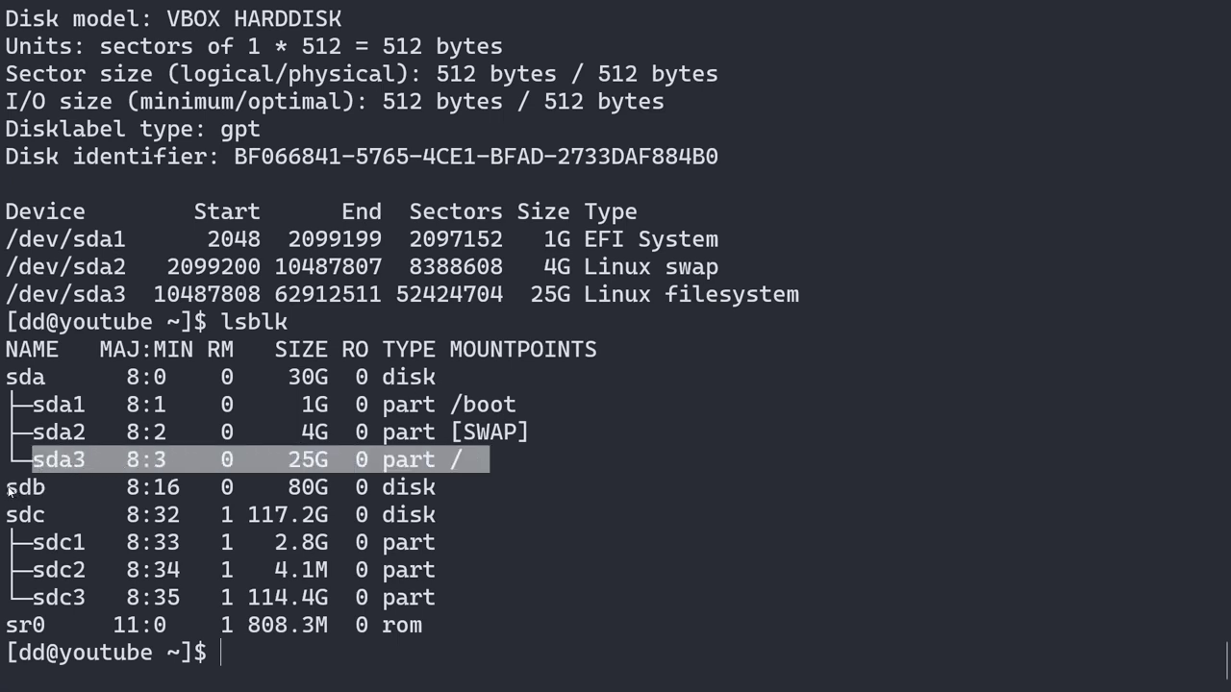
{"action": "left_click_drag", "start_coordinate": [8, 493], "coordinate": [430, 488]}
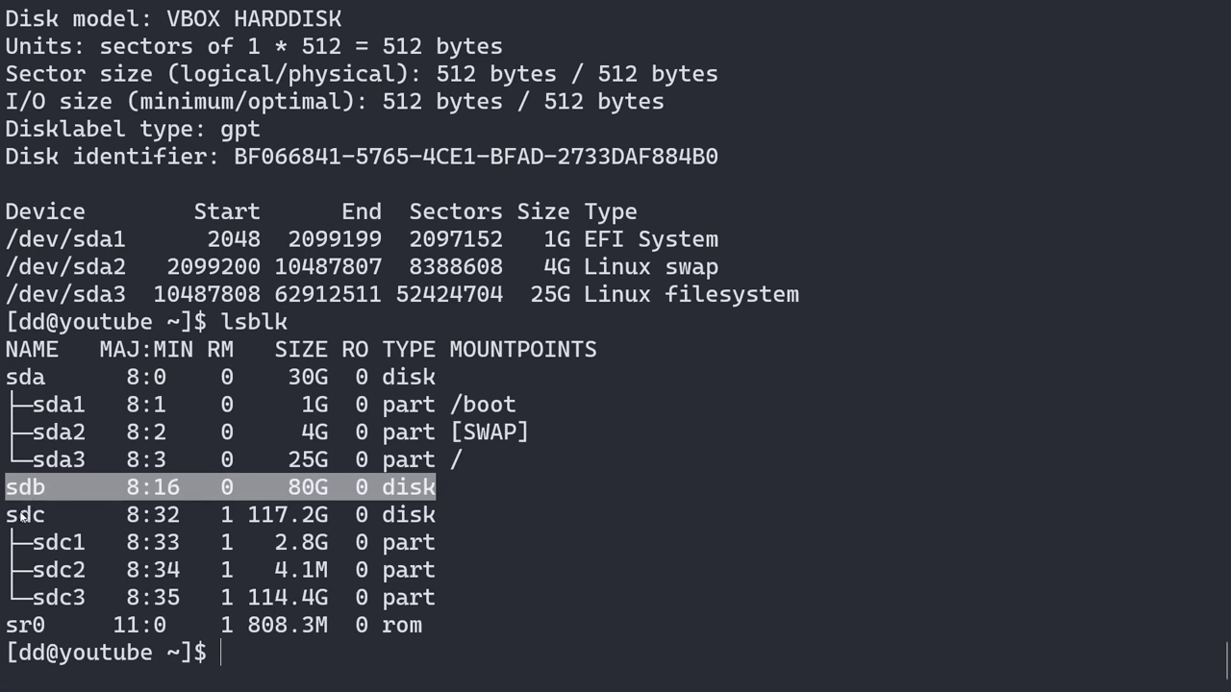
{"action": "left_click_drag", "start_coordinate": [8, 518], "coordinate": [434, 517]}
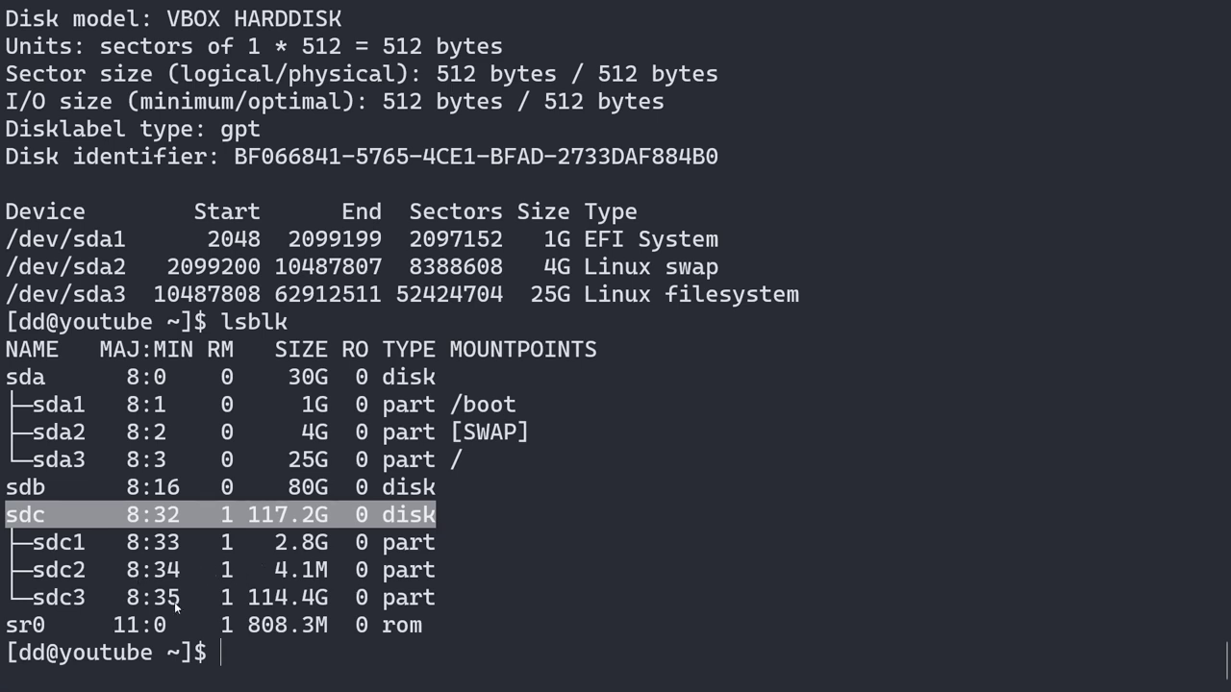
{"action": "left_click", "coordinate": [69, 550]}
{"action": "left_click_drag", "start_coordinate": [8, 517], "coordinate": [437, 600]}
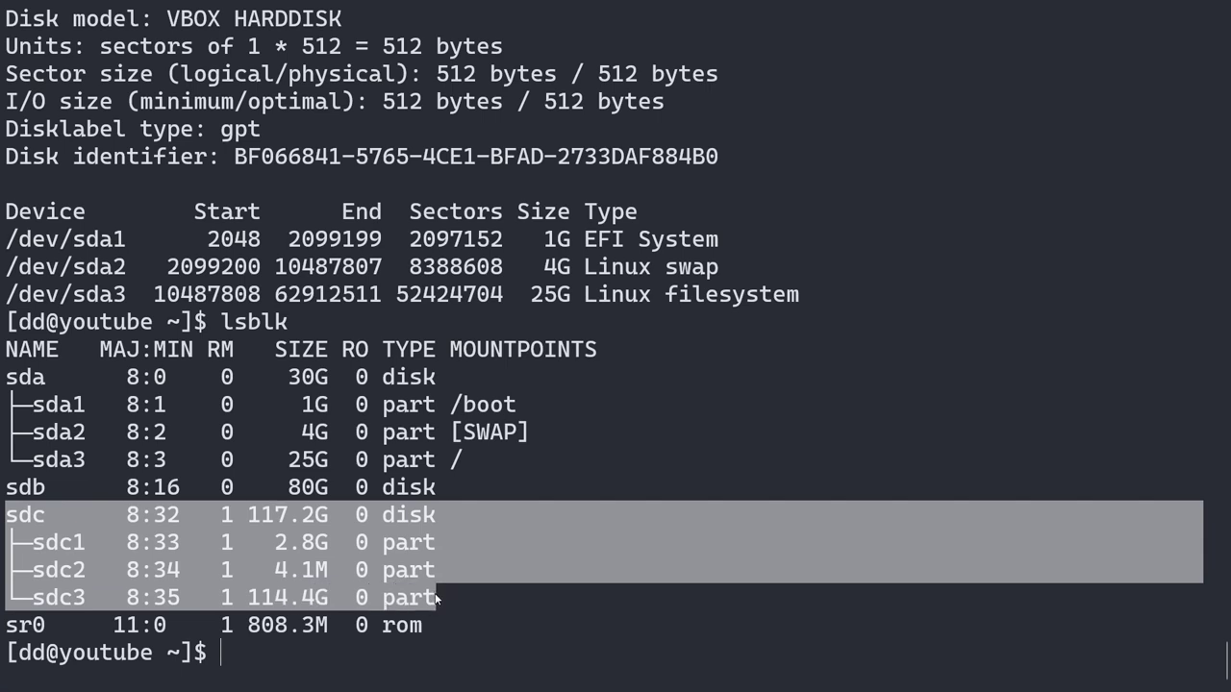
- Clear the terminal and compare sda3, sdb and sdc in the lsblk listing as possible snapshot locations
{"action": "key", "text": "ctrl+l"}
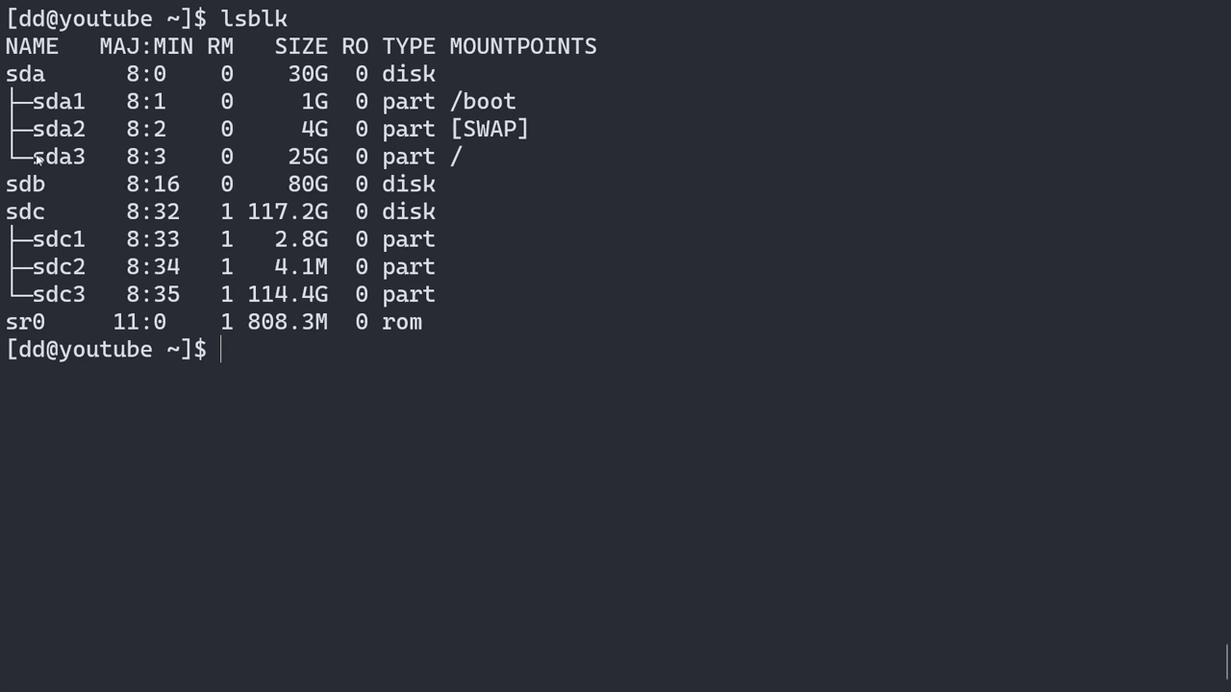
{"action": "left_click_drag", "start_coordinate": [36, 157], "coordinate": [465, 156]}
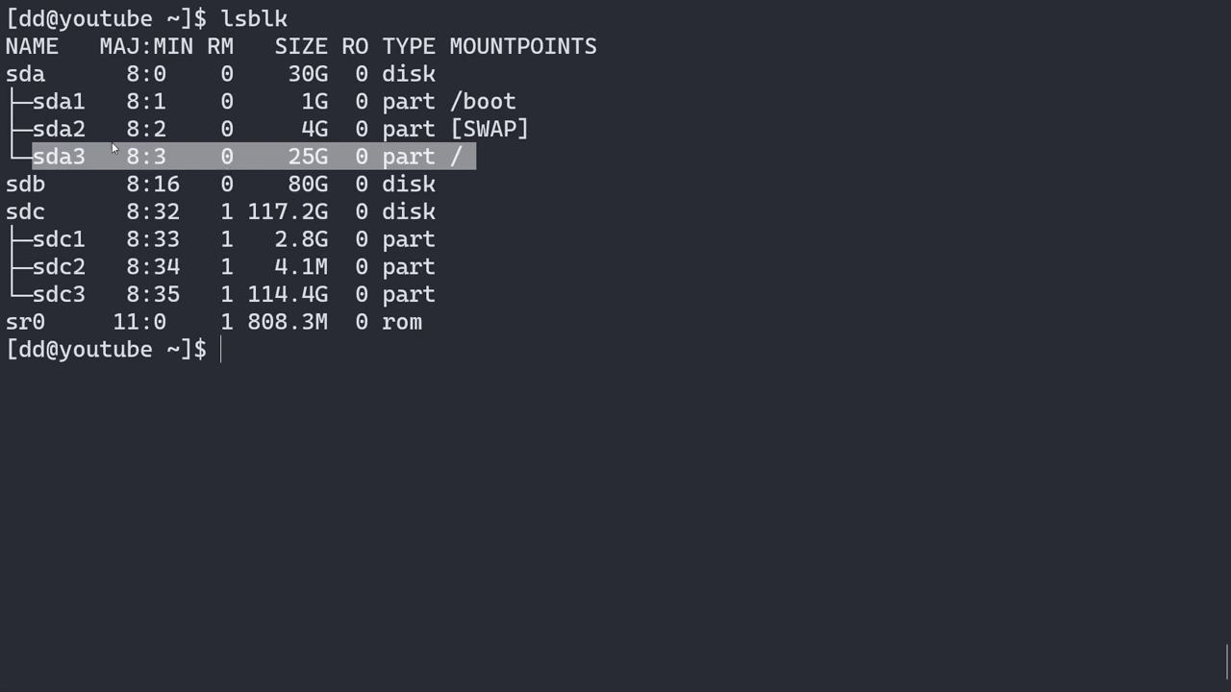
{"action": "left_click_drag", "start_coordinate": [8, 74], "coordinate": [45, 76]}
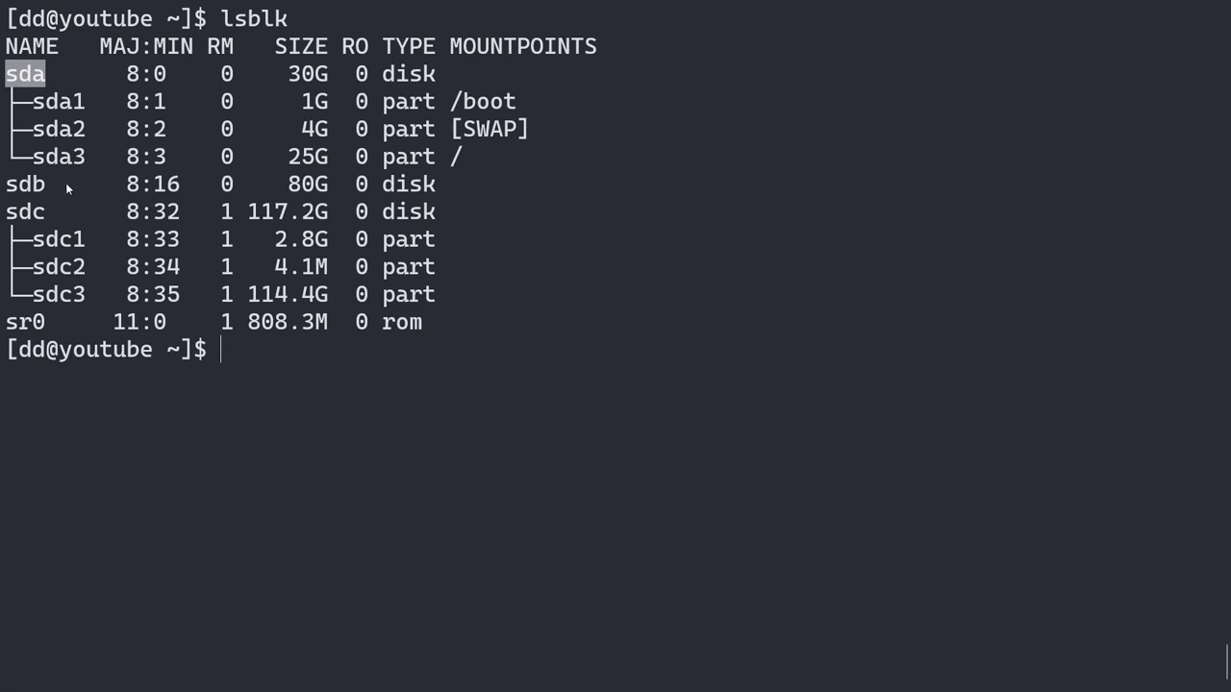
{"action": "left_click_drag", "start_coordinate": [6, 184], "coordinate": [436, 192]}
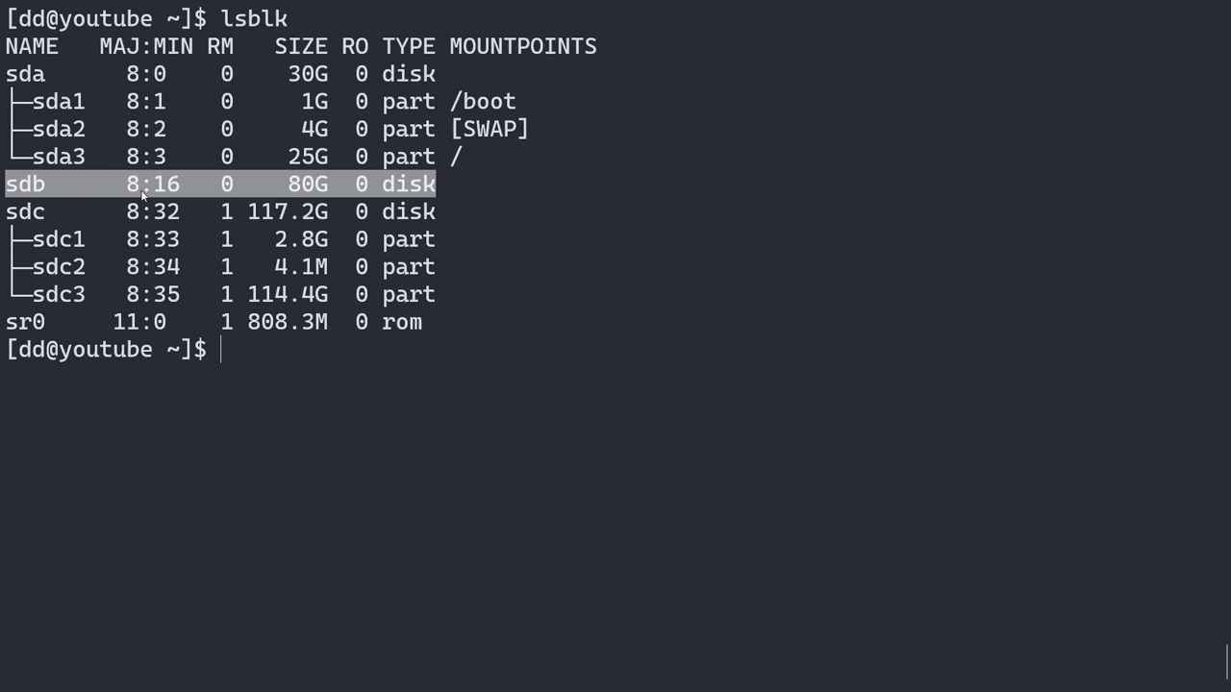
{"action": "left_click_drag", "start_coordinate": [7, 214], "coordinate": [435, 215]}
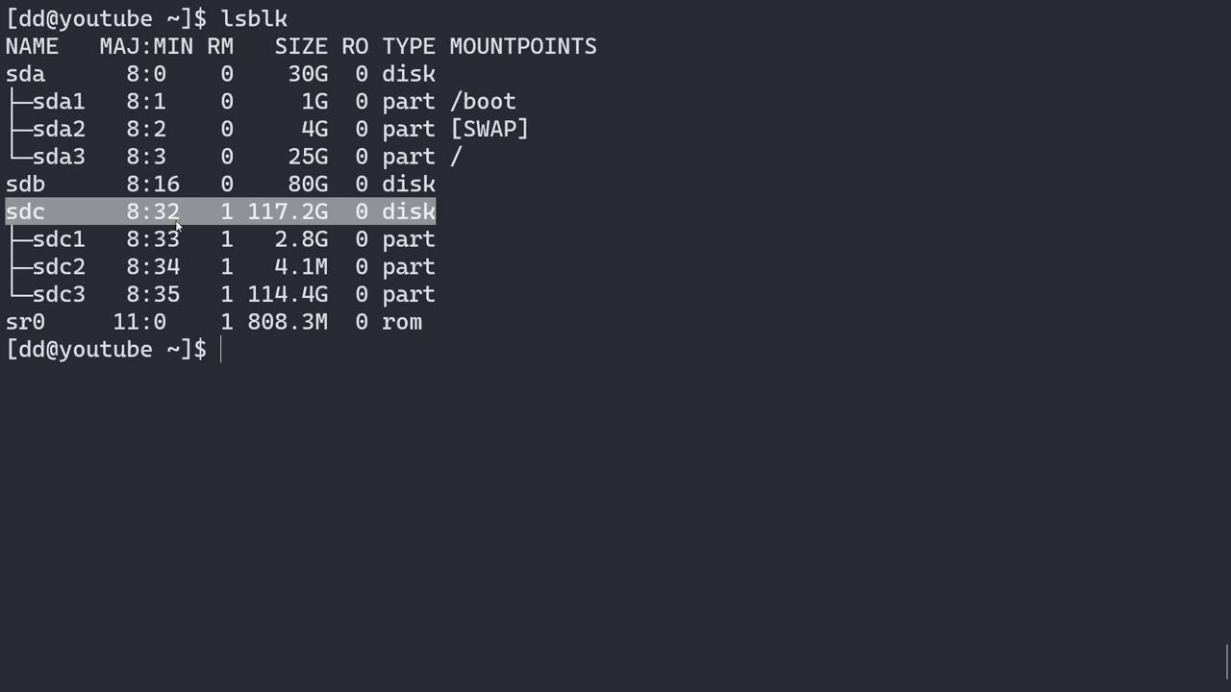
{"action": "left_click", "coordinate": [14, 214]}
{"action": "left_click_drag", "start_coordinate": [11, 213], "coordinate": [433, 214]}
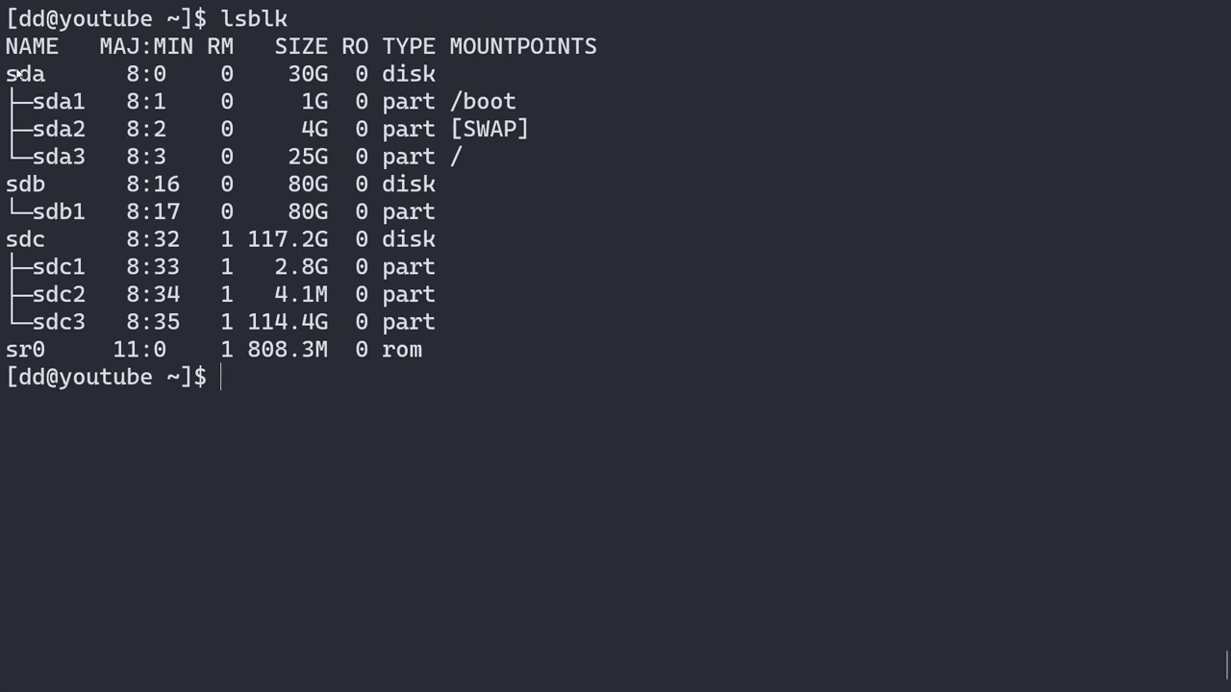
- Examine the sda partitions and the sdb1 partition on disk sdb in the block device listing
{"action": "left_click_drag", "start_coordinate": [7, 75], "coordinate": [529, 155]}
{"action": "left_click", "coordinate": [178, 151]}
{"action": "left_click_drag", "start_coordinate": [15, 184], "coordinate": [234, 184]}
{"action": "left_click_drag", "start_coordinate": [34, 212], "coordinate": [497, 213]}
{"action": "left_click", "coordinate": [423, 211]}
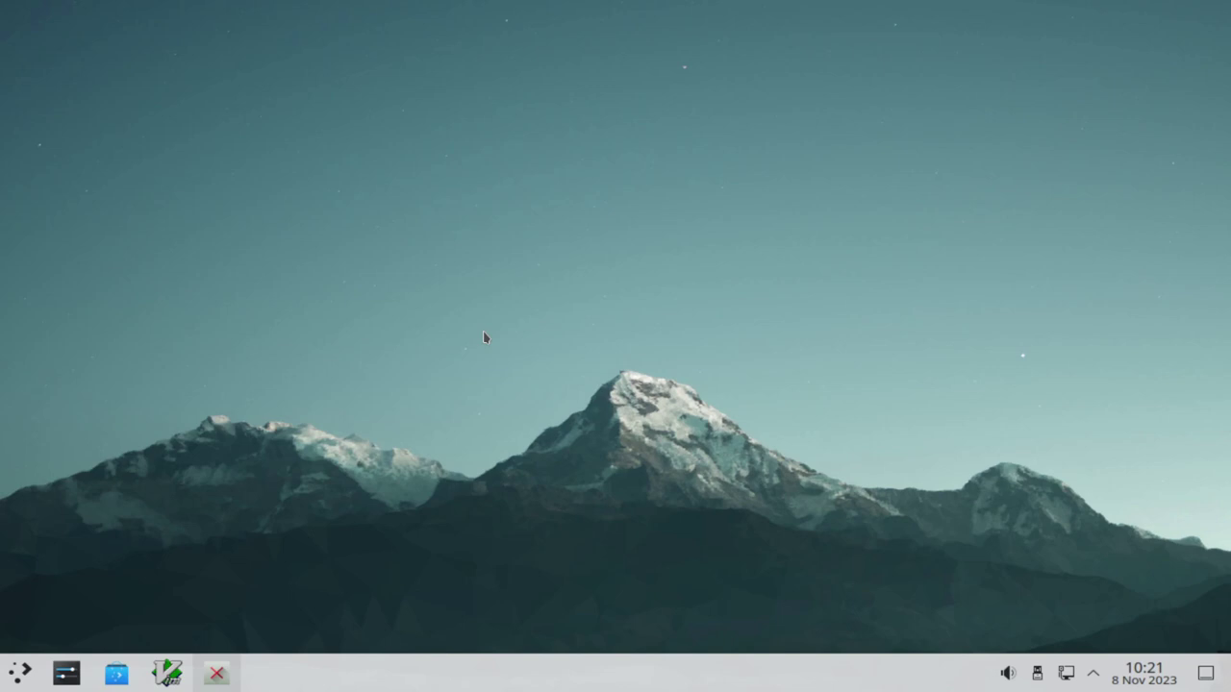
{"action": "key", "text": "super"}
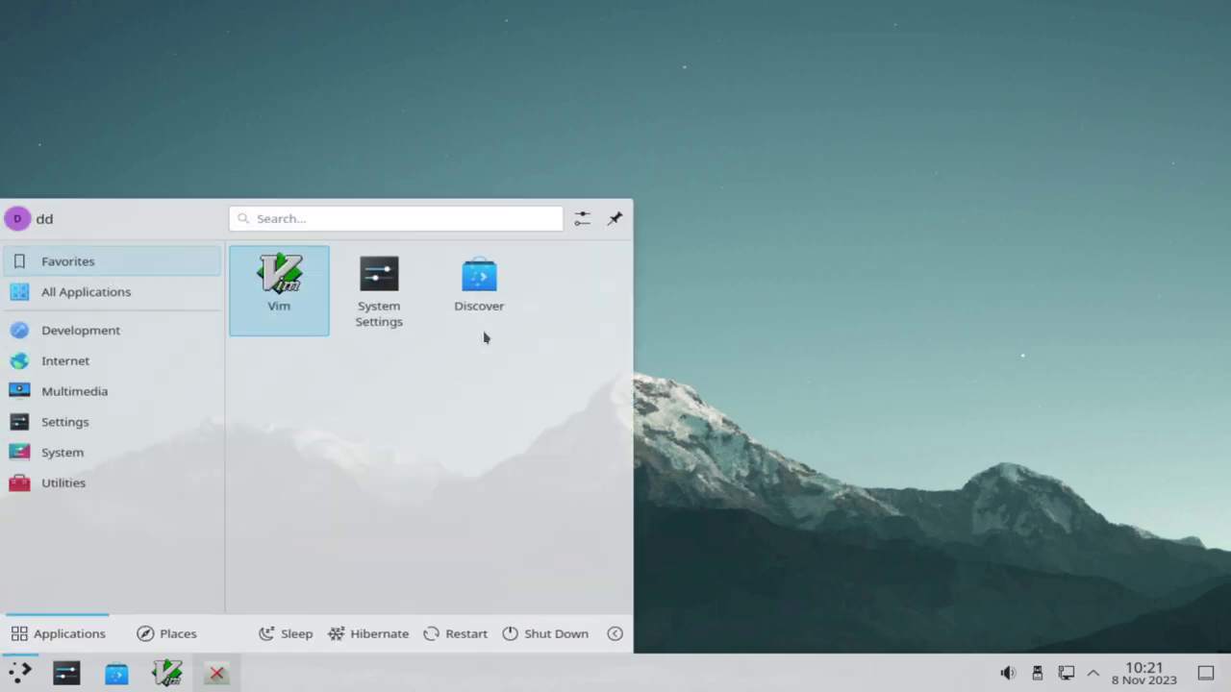
{"action": "type", "text": "time"}
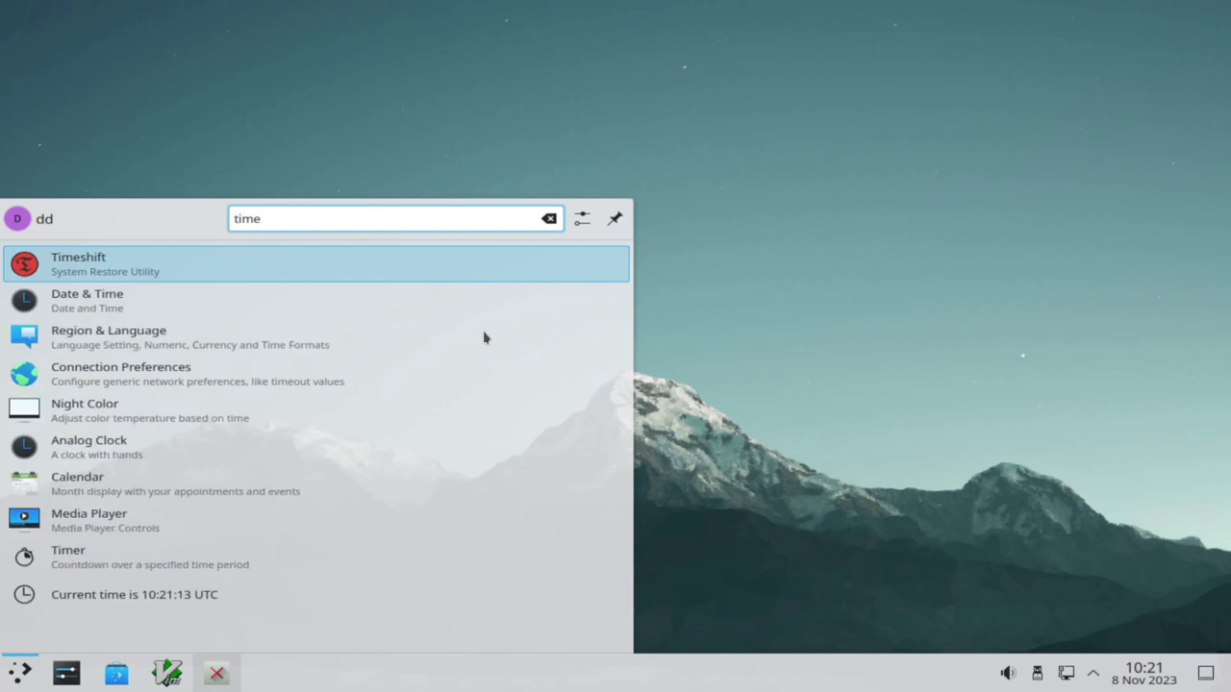
{"action": "key", "text": "Escape"}
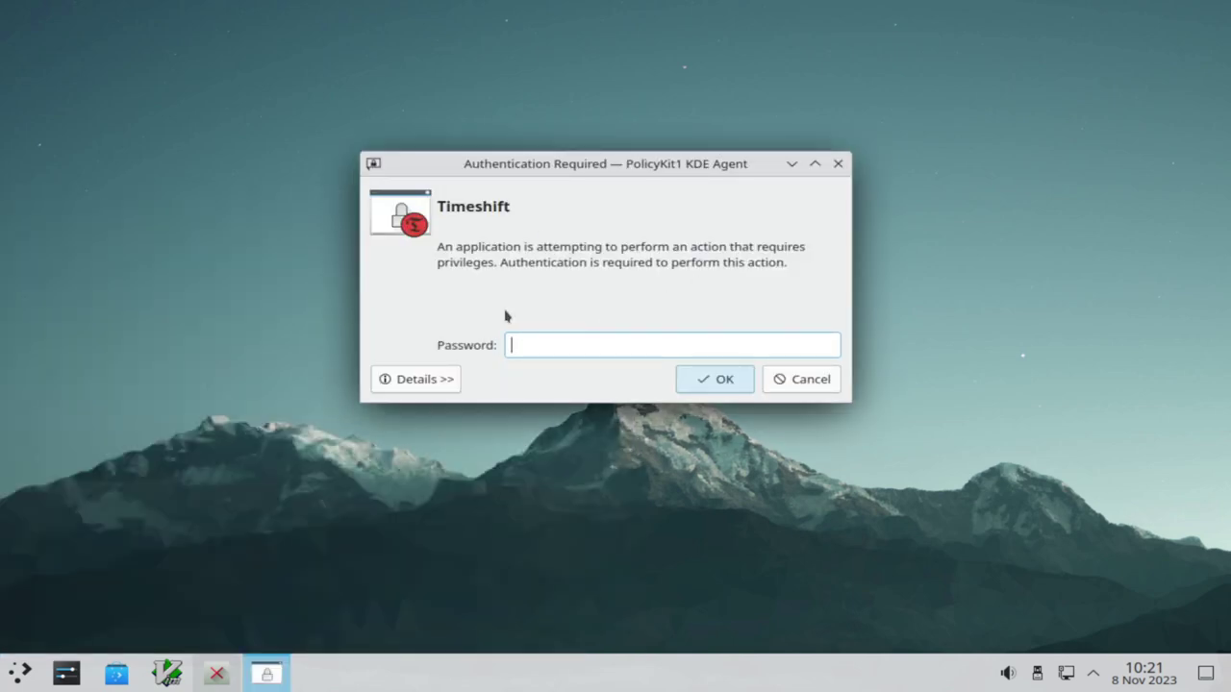
{"action": "left_click", "coordinate": [809, 380]}
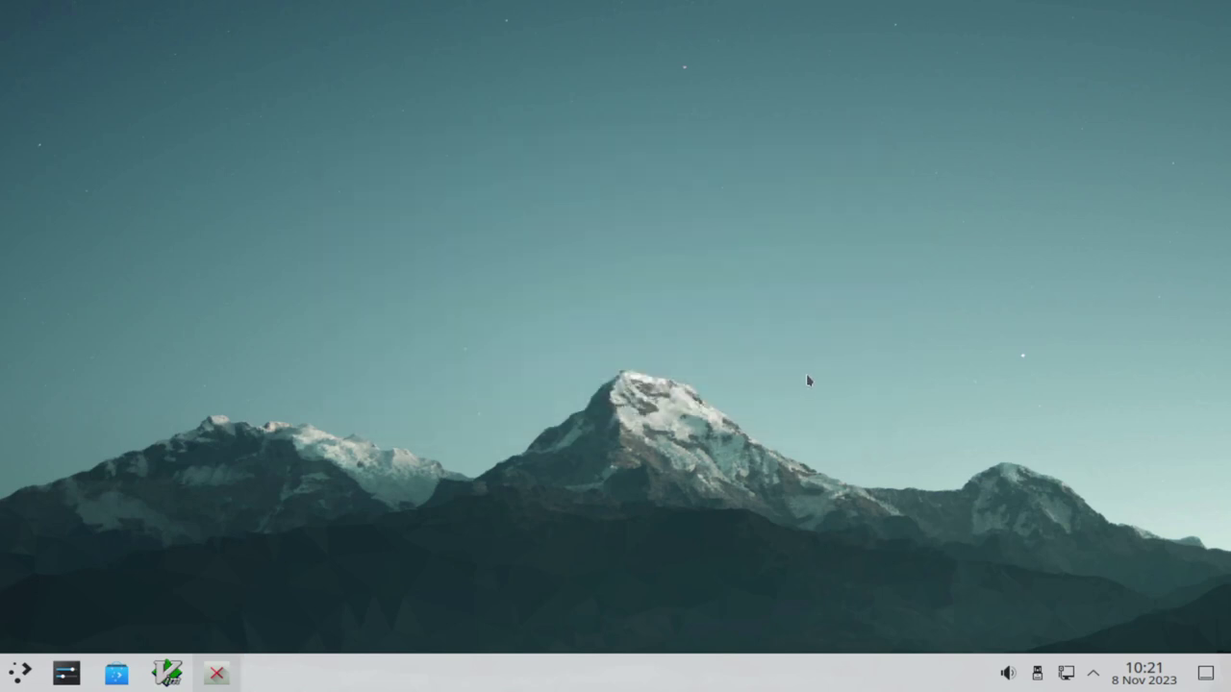
- Switch to the desktop terminal window and start Timeshift as root with sudo timeshift-launcher
{"action": "left_click", "coordinate": [217, 673]}
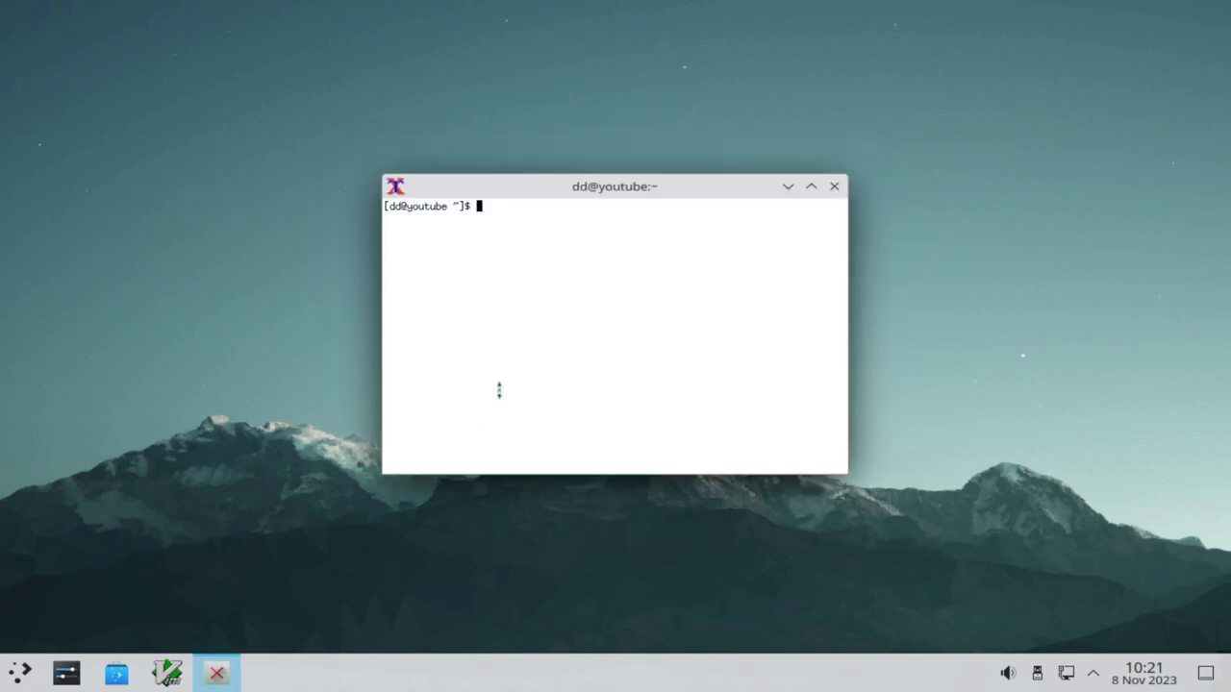
{"action": "type", "text": "sudo timeshift-"}
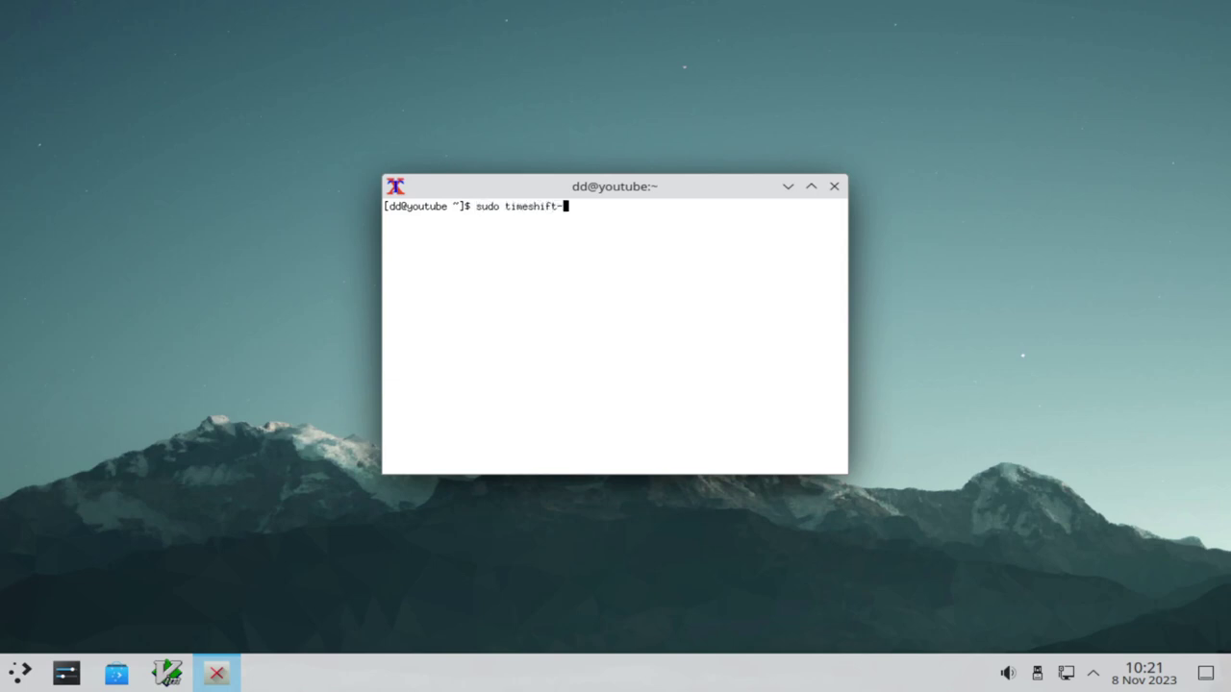
{"action": "type", "text": "launcher"}
{"action": "key", "text": "Return"}
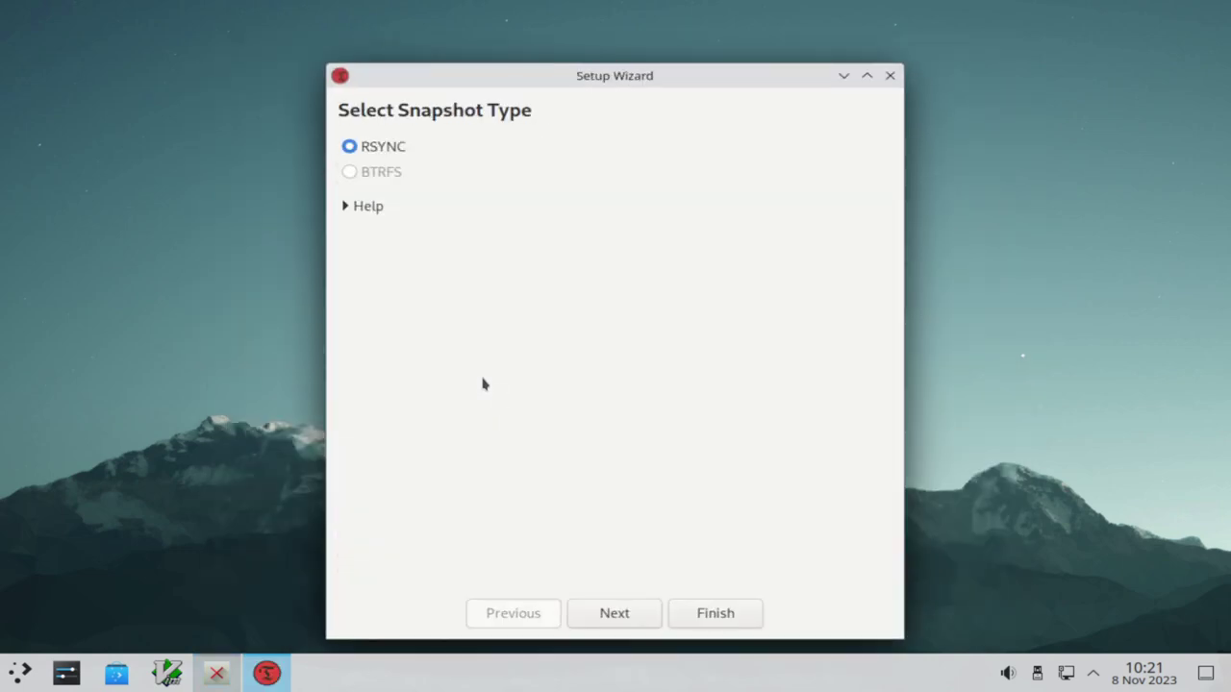
{"action": "mouse_move", "coordinate": [629, 88]}
{"action": "left_mouse_down"}
{"action": "mouse_move", "coordinate": [619, 82]}
{"action": "mouse_move", "coordinate": [645, 52]}
{"action": "mouse_move", "coordinate": [624, 64]}
{"action": "left_mouse_up"}
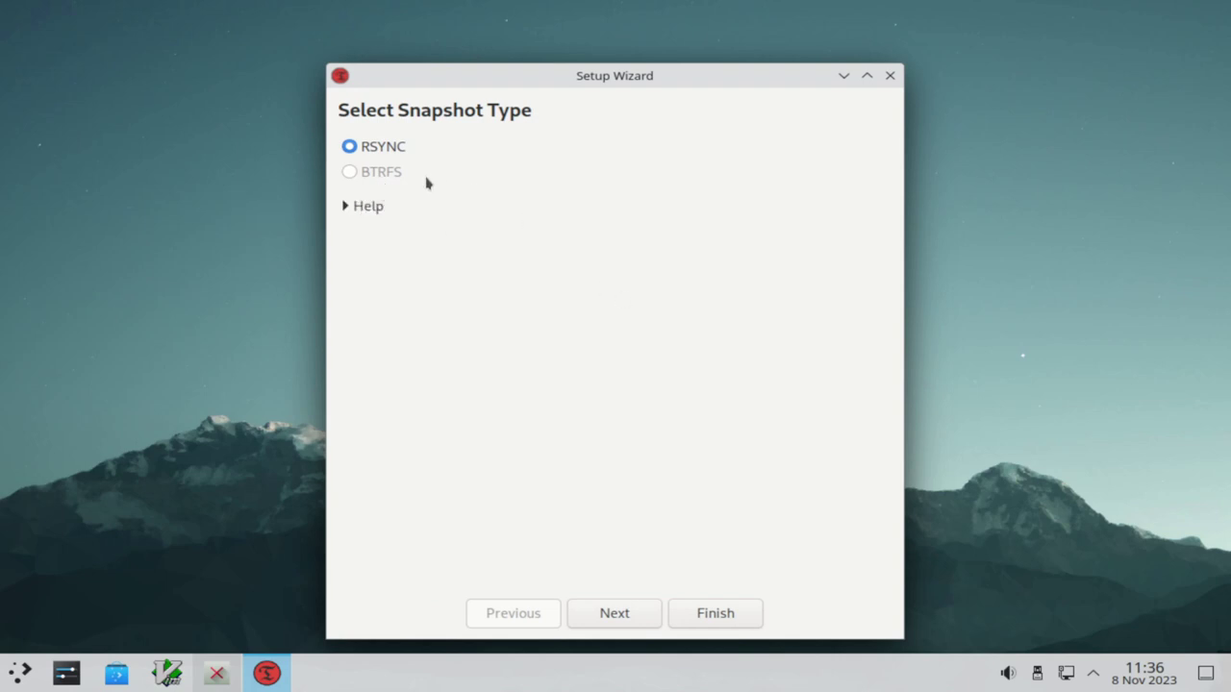
- Keep RSYNC as the snapshot type and choose sda3 as the snapshot location in the Setup Wizard
{"action": "left_click", "coordinate": [348, 208]}
{"action": "left_click", "coordinate": [347, 208]}
{"action": "left_click", "coordinate": [615, 616]}
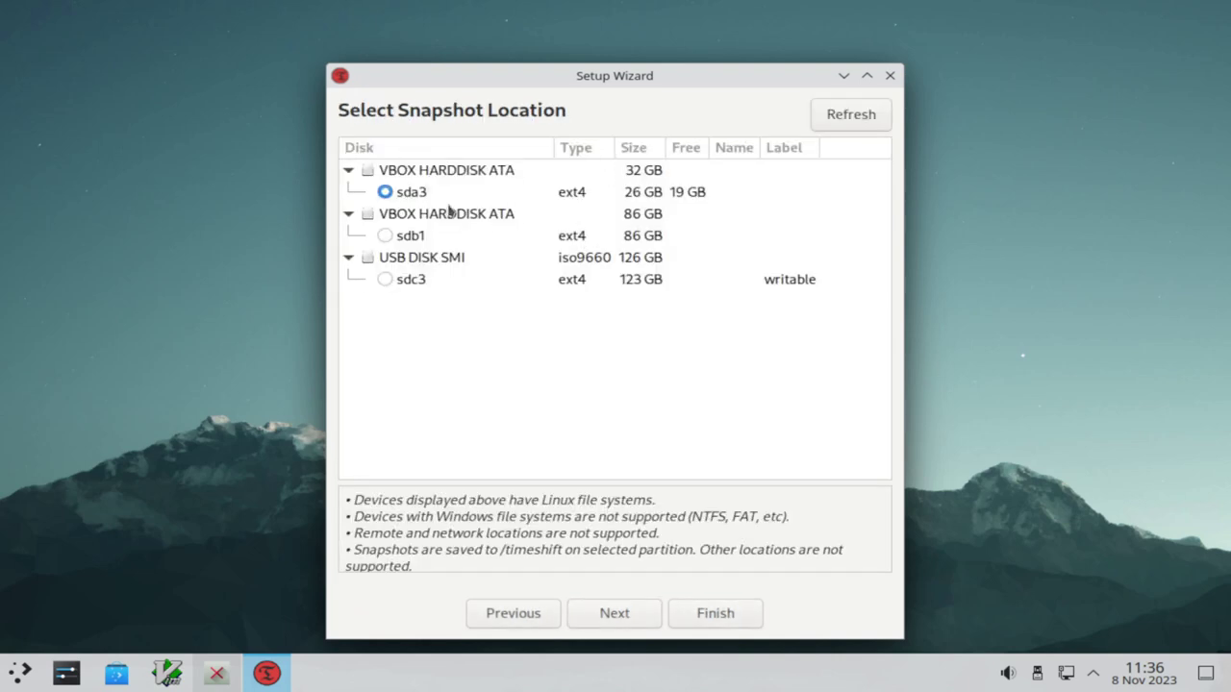
{"action": "left_click", "coordinate": [432, 239]}
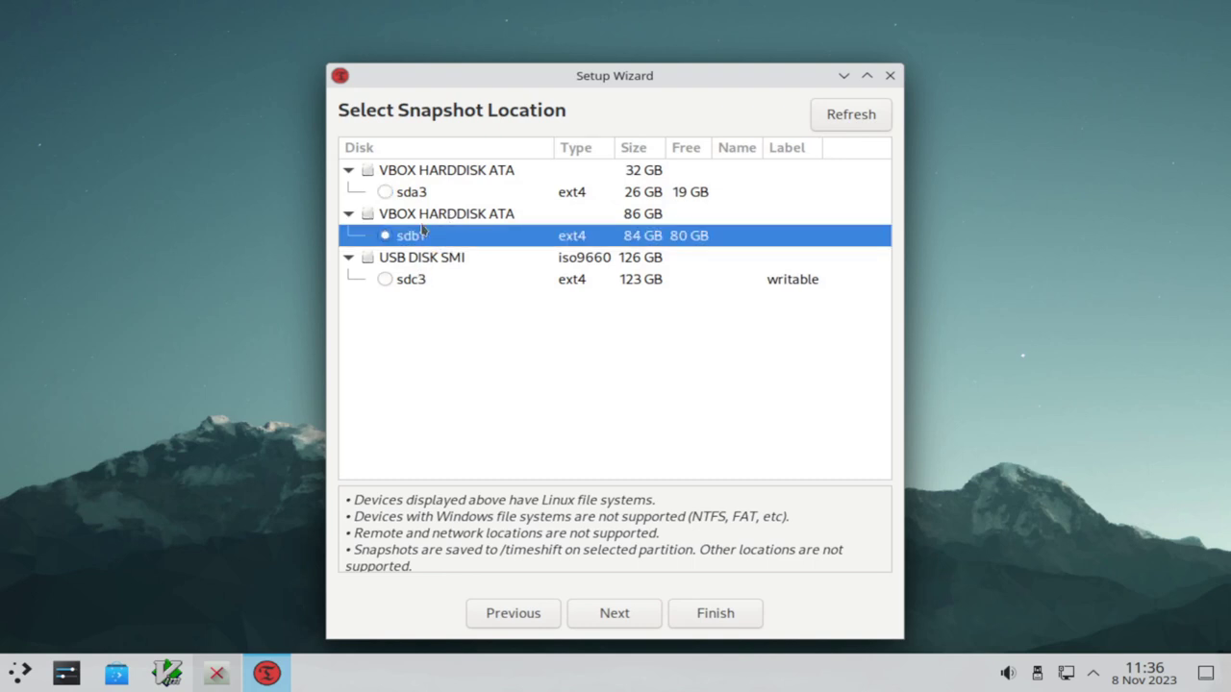
{"action": "left_click", "coordinate": [422, 198]}
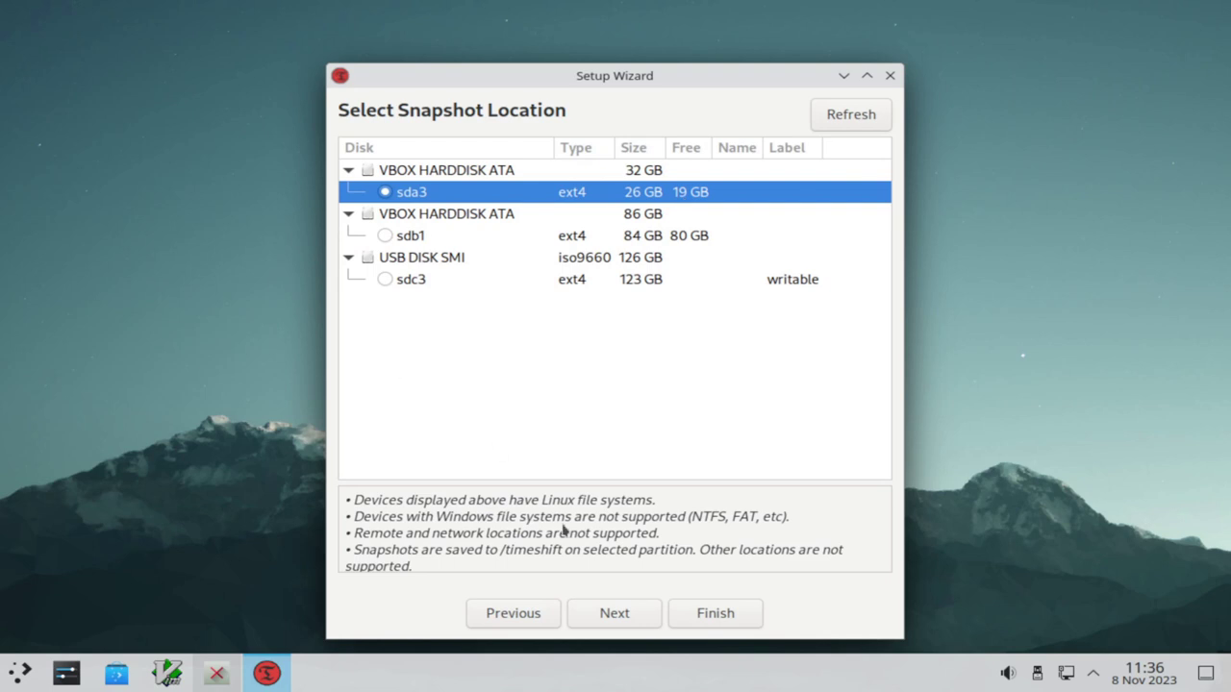
{"action": "left_click", "coordinate": [615, 615]}
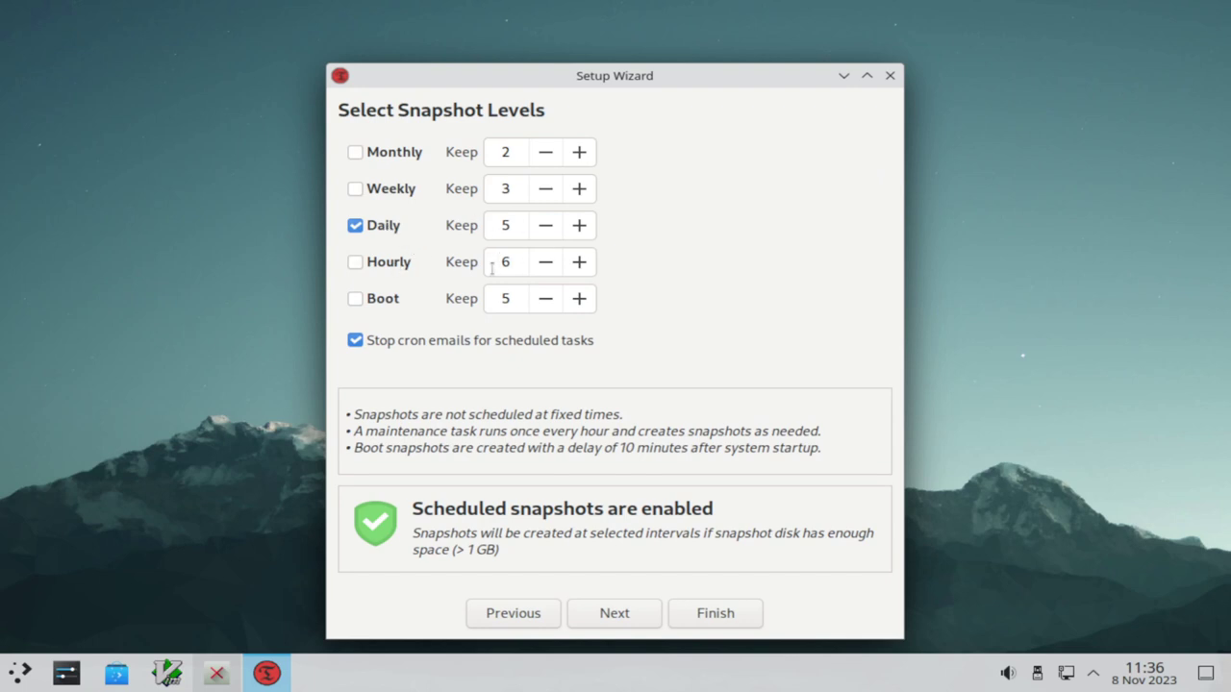
- Disable the Daily snapshot level and finish the Setup Wizard with all home directory files excluded
{"action": "left_click", "coordinate": [356, 225]}
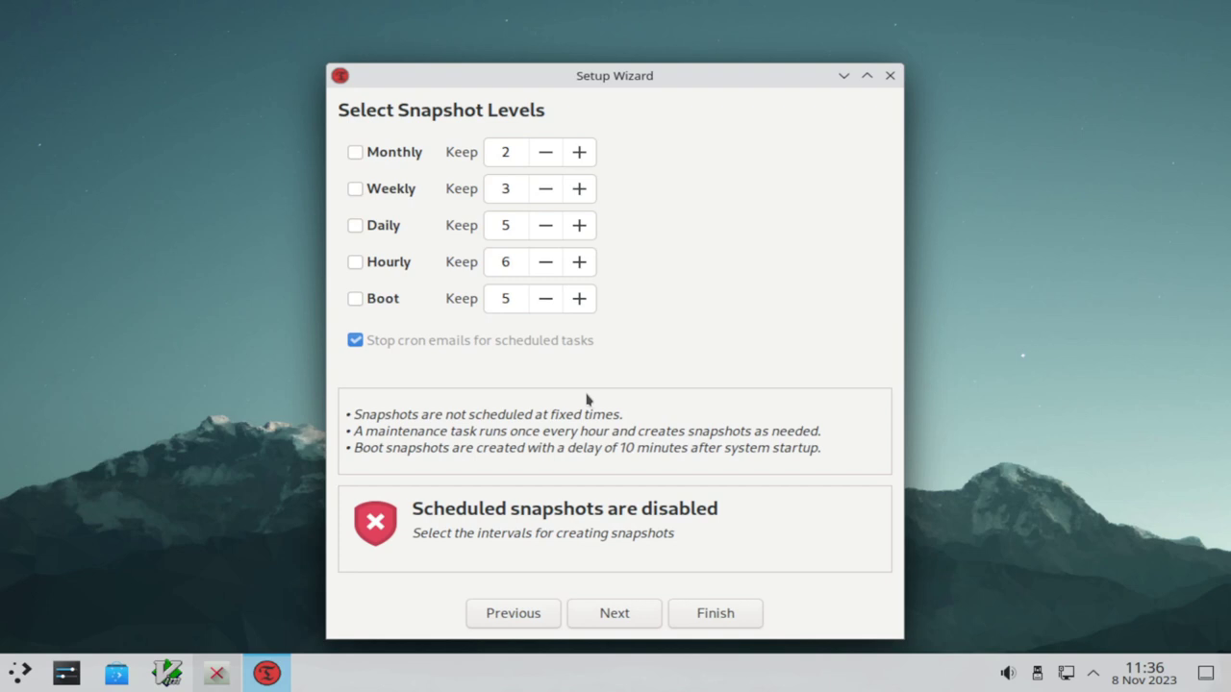
{"action": "left_click", "coordinate": [608, 617]}
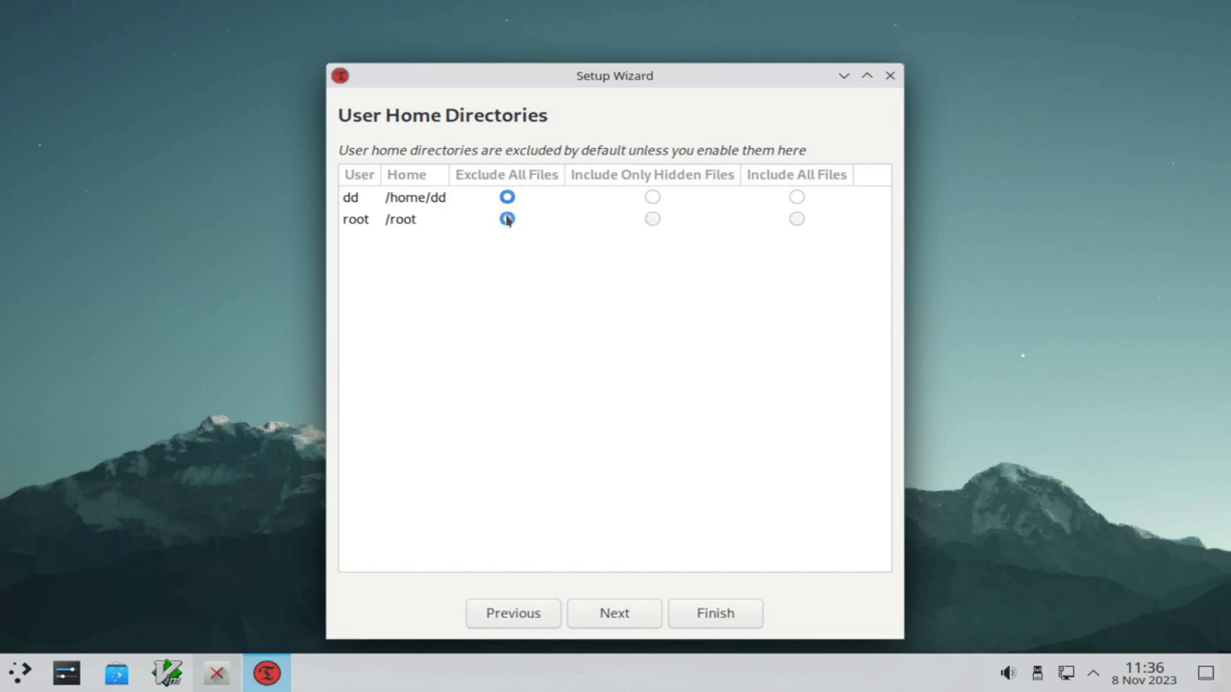
{"action": "left_click", "coordinate": [614, 614]}
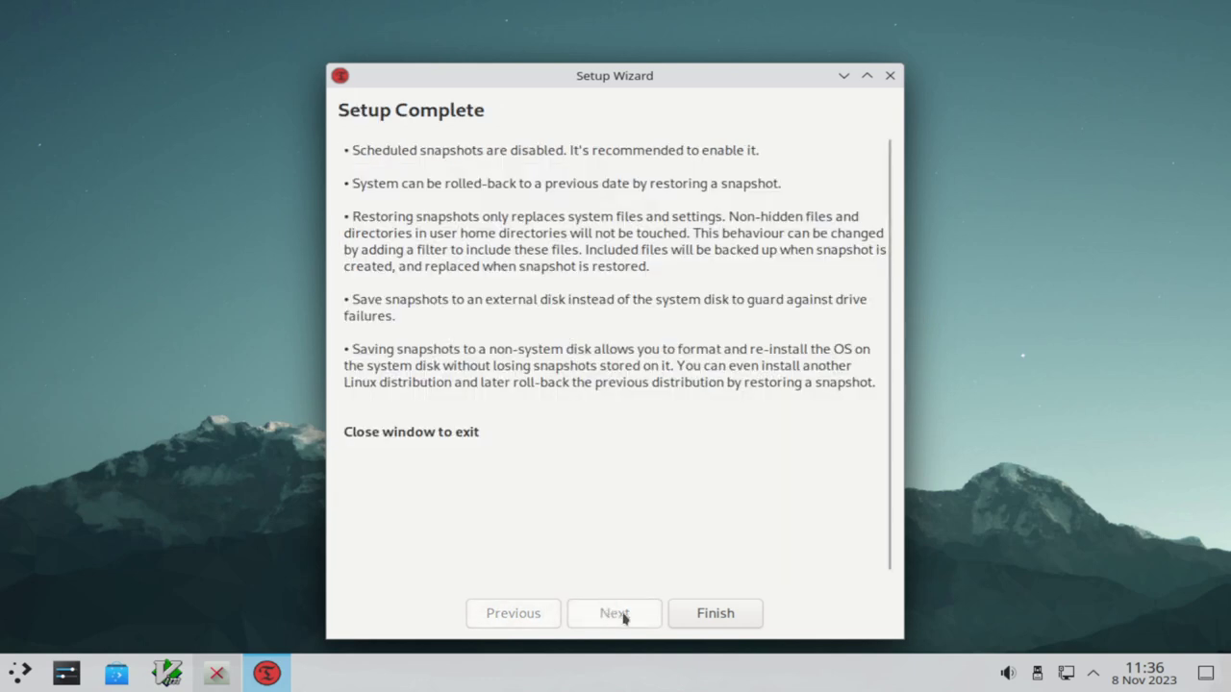
{"action": "left_click", "coordinate": [715, 614]}
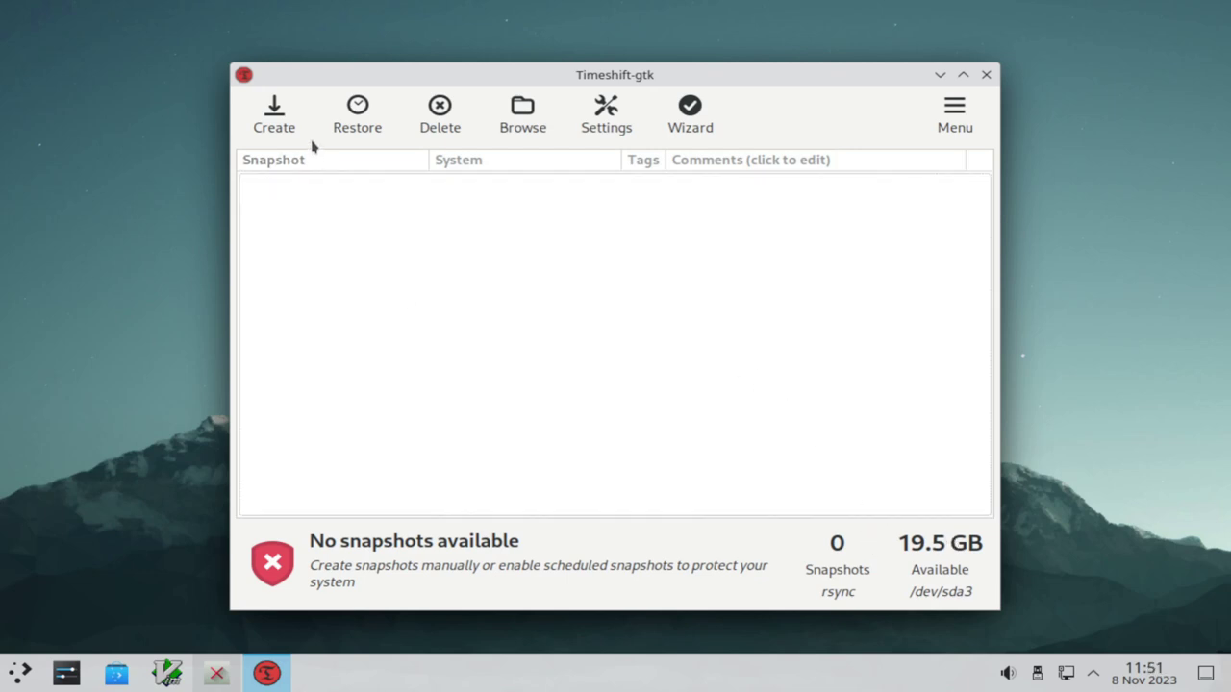
- Create a manual system snapshot on /dev/sda3
{"action": "left_click", "coordinate": [296, 123]}
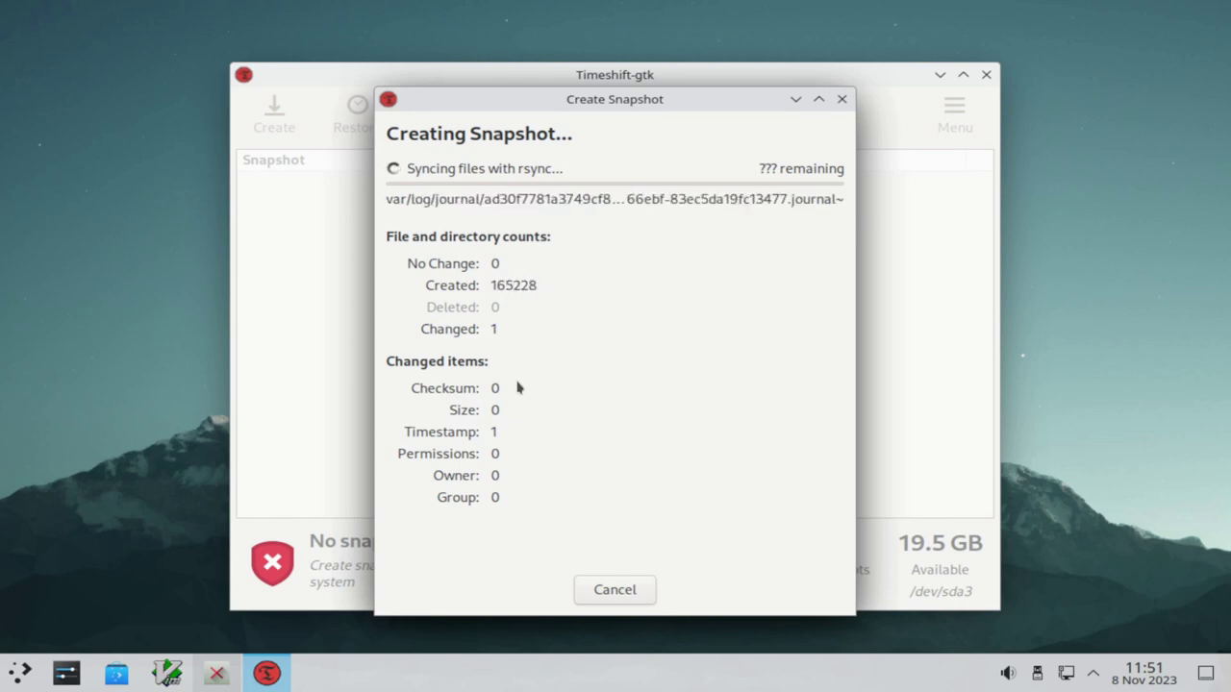
{"action": "left_click", "coordinate": [610, 589]}
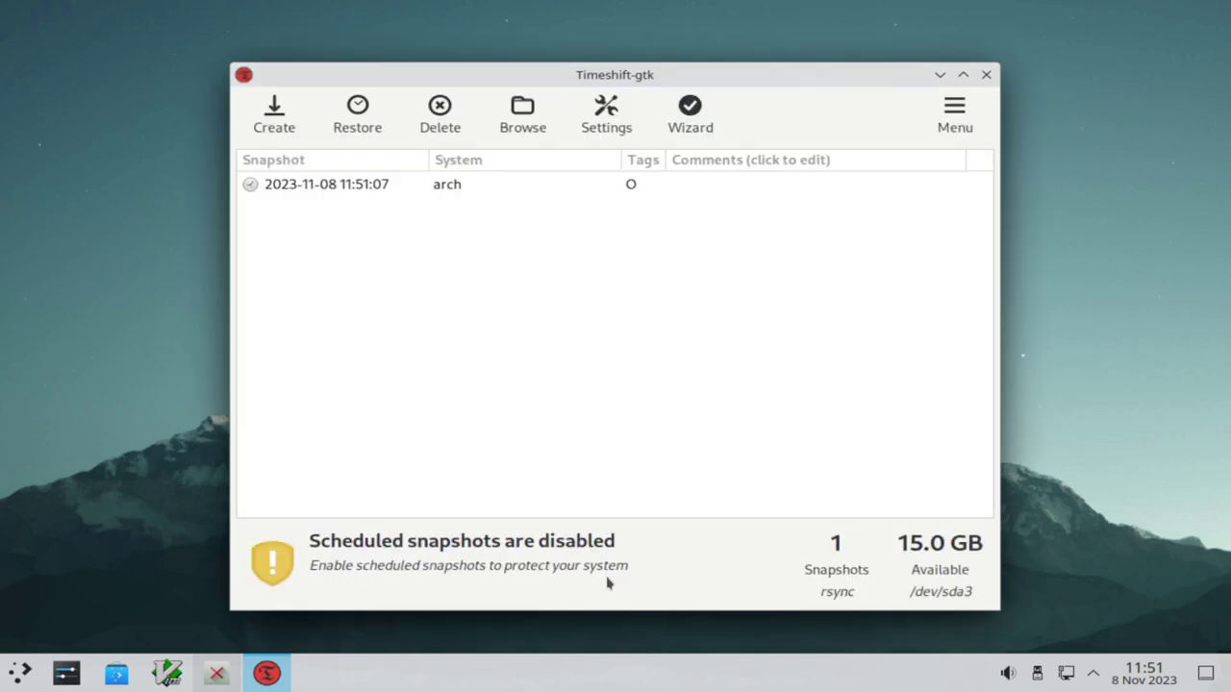
{"action": "left_click", "coordinate": [365, 194]}
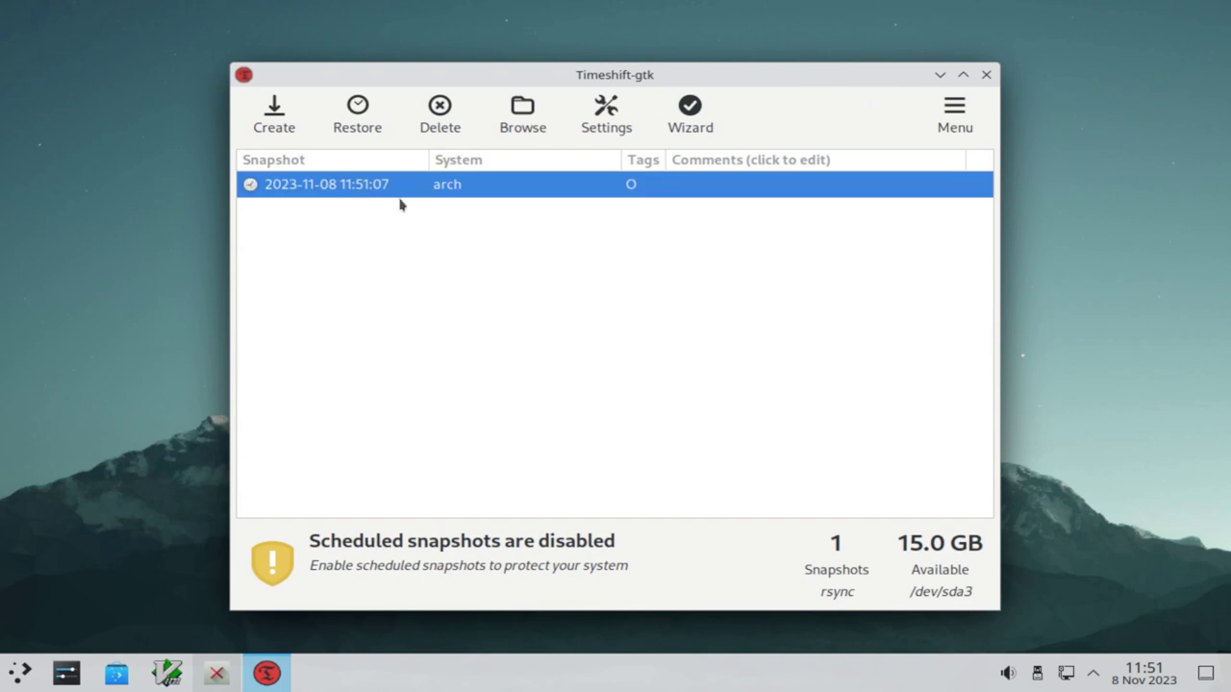
{"action": "left_click", "coordinate": [449, 112]}
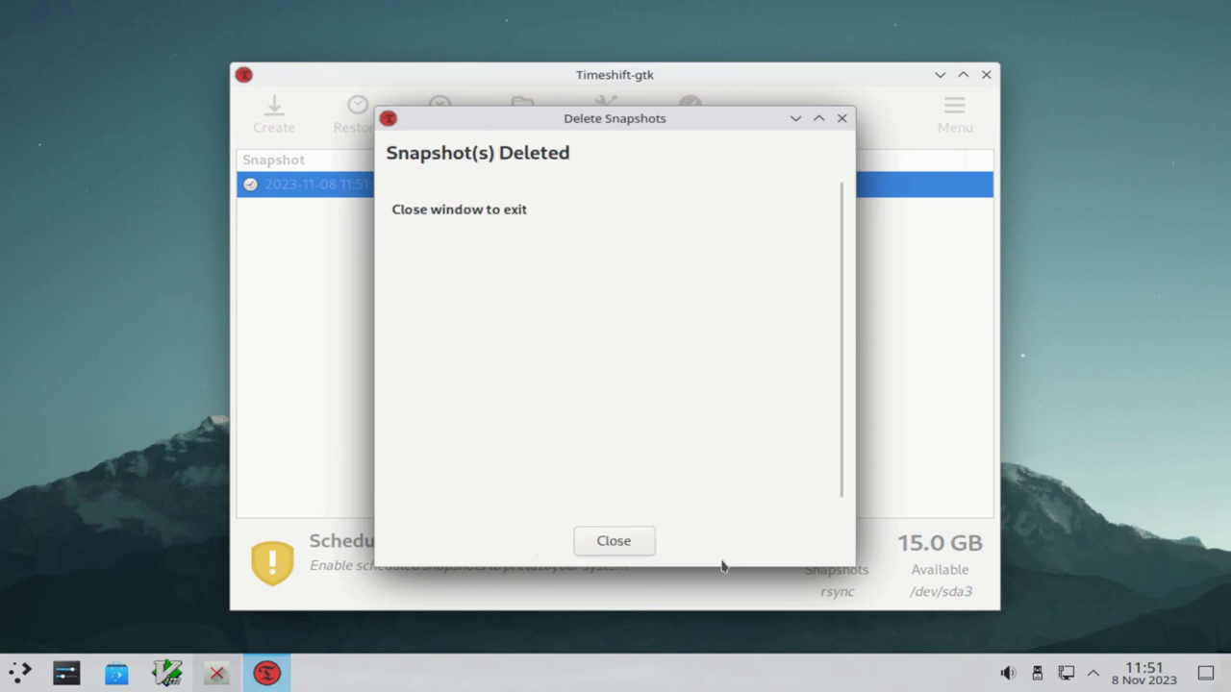
{"action": "left_click", "coordinate": [608, 544]}
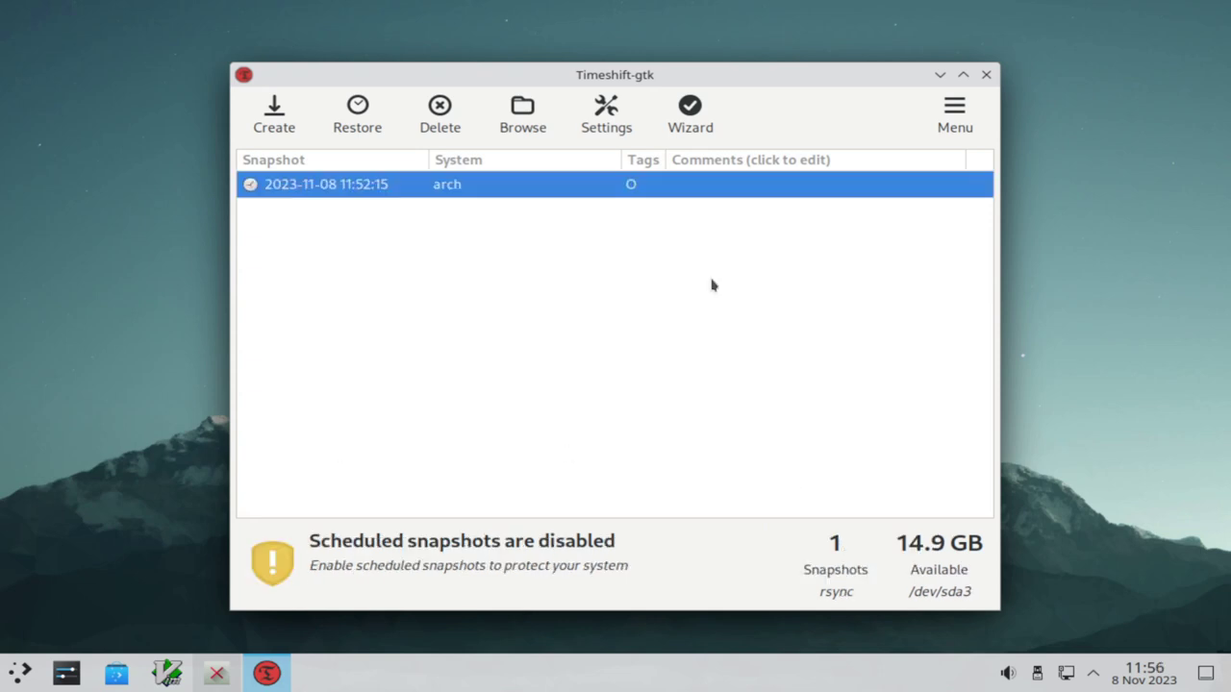
{"action": "left_click", "coordinate": [722, 184]}
{"action": "left_click", "coordinate": [702, 243]}
{"action": "left_click", "coordinate": [729, 189]}
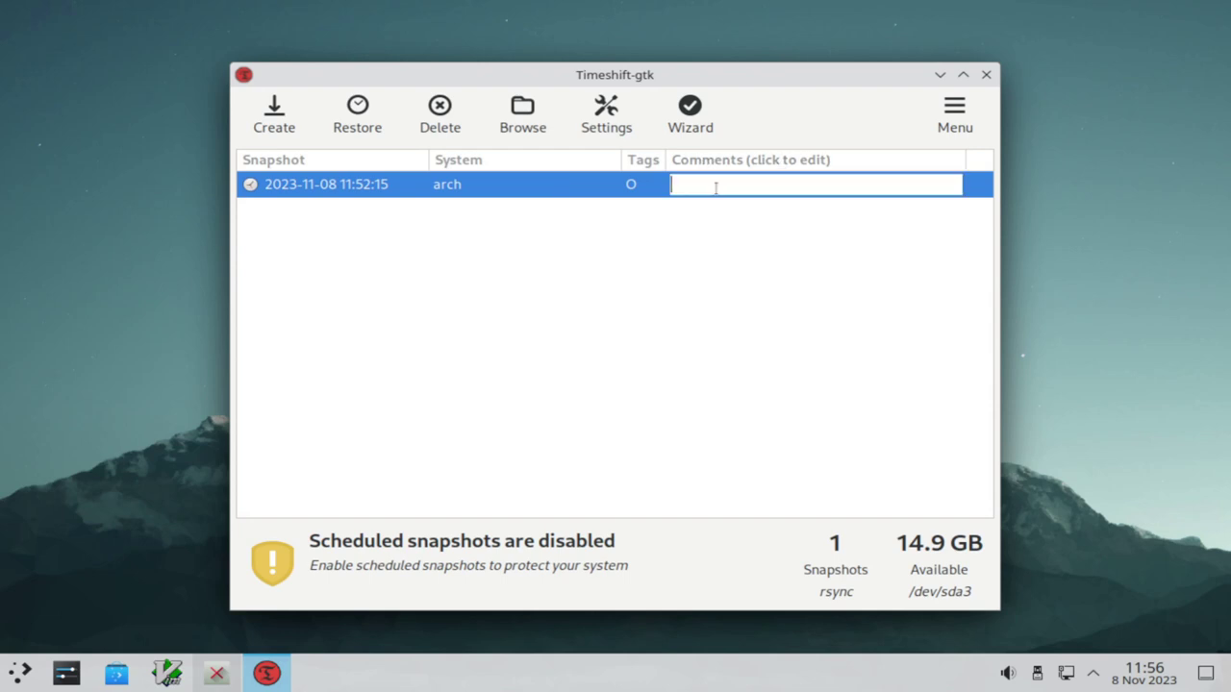
{"action": "type", "text": "Initial snapshot"}
{"action": "key", "text": "Return"}
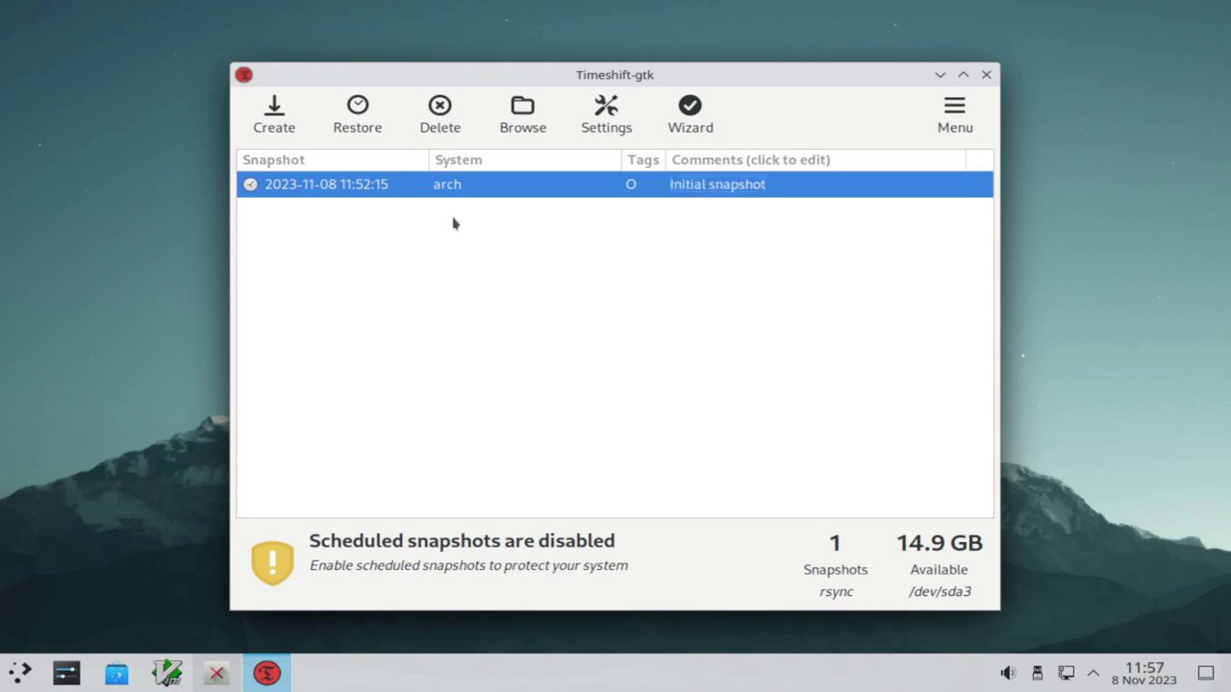
- Switch to the terminal and install Firefox with sudo pacman -S firefox, then minimize the terminal
{"action": "left_click", "coordinate": [217, 673]}
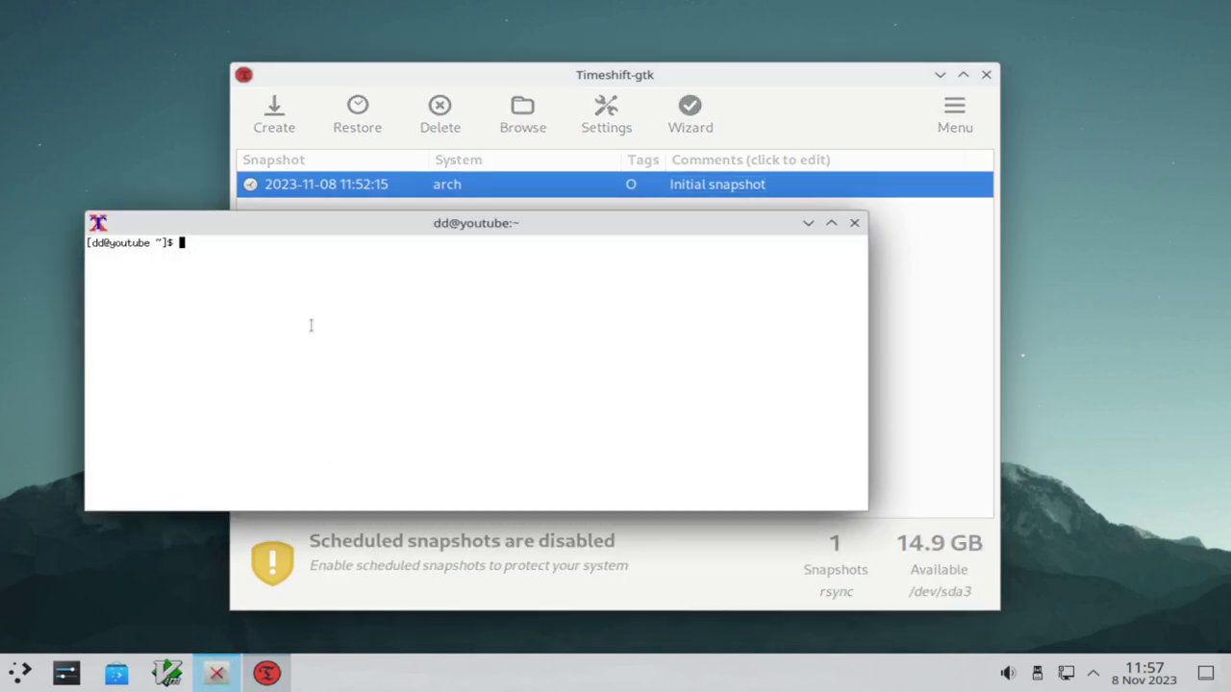
{"action": "type", "text": "sudo pacman -S firefox"}
{"action": "key", "text": "Return"}
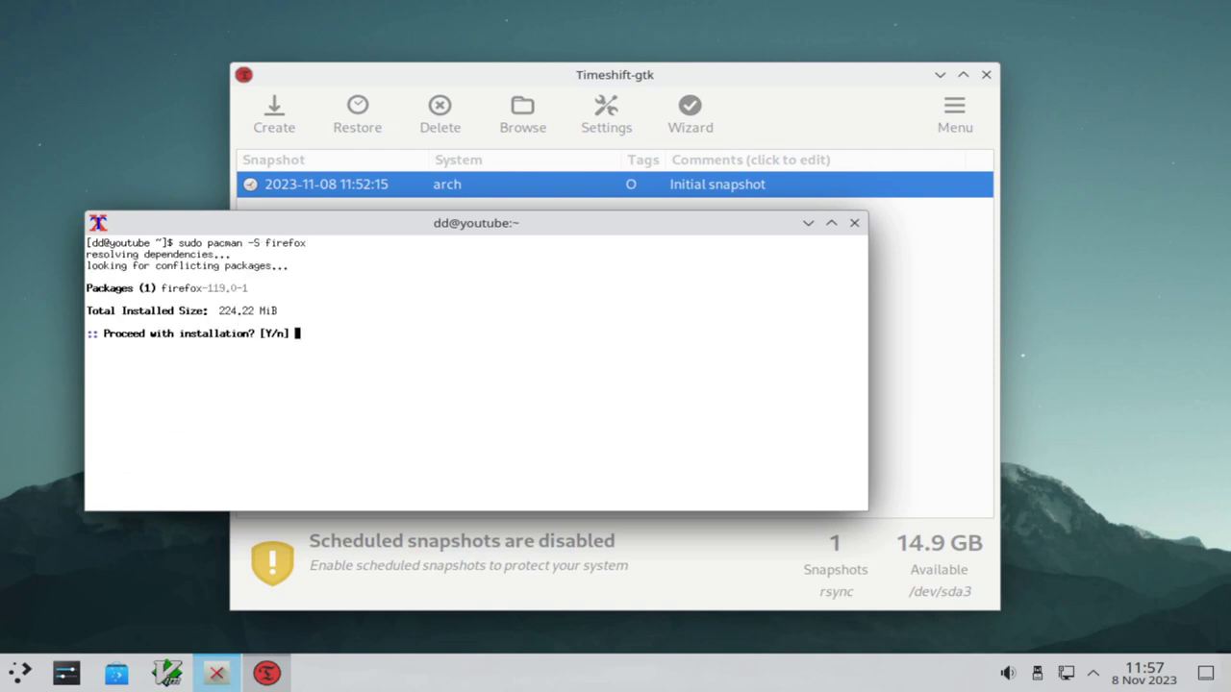
{"action": "key", "text": "Return"}
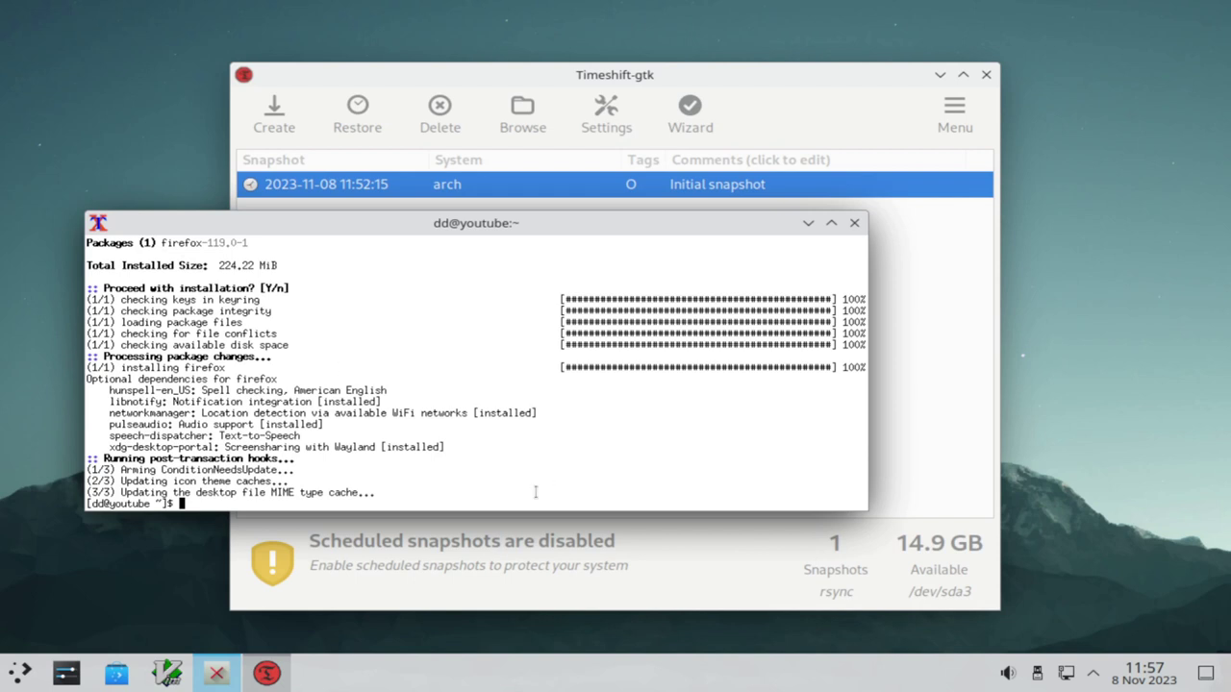
{"action": "left_click", "coordinate": [807, 222]}
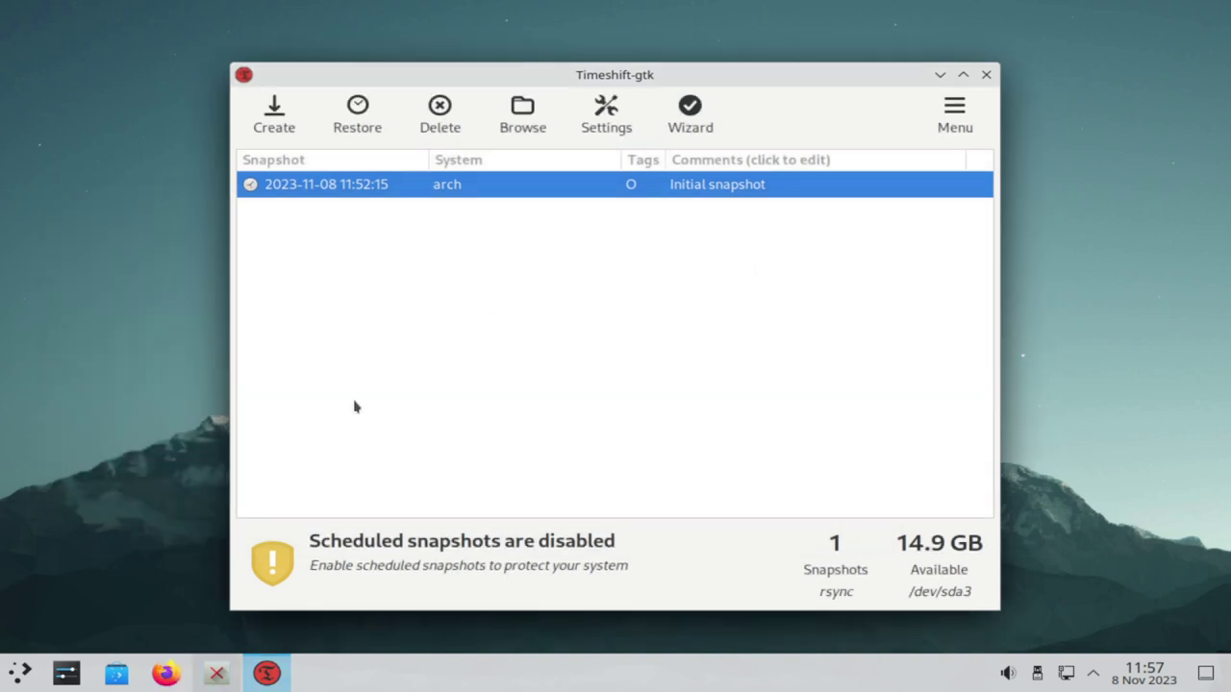
- Search the application launcher for firefox to check the installation, without starting the browser
{"action": "left_click", "coordinate": [19, 673]}
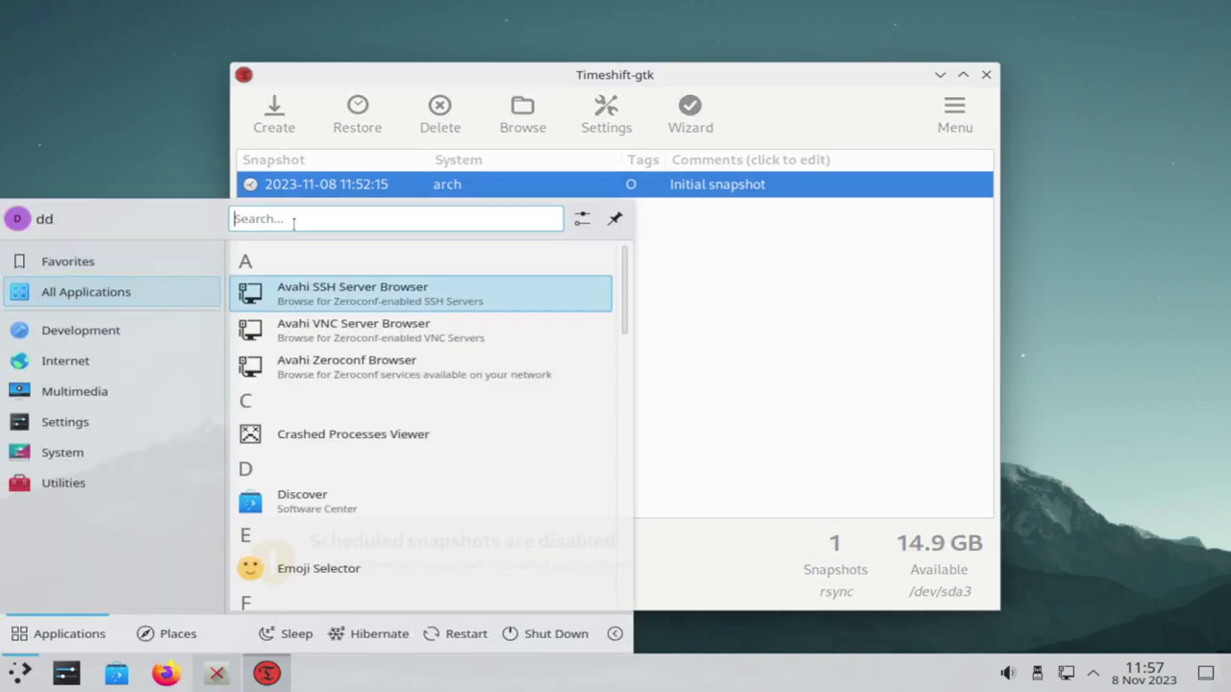
{"action": "type", "text": "firefox"}
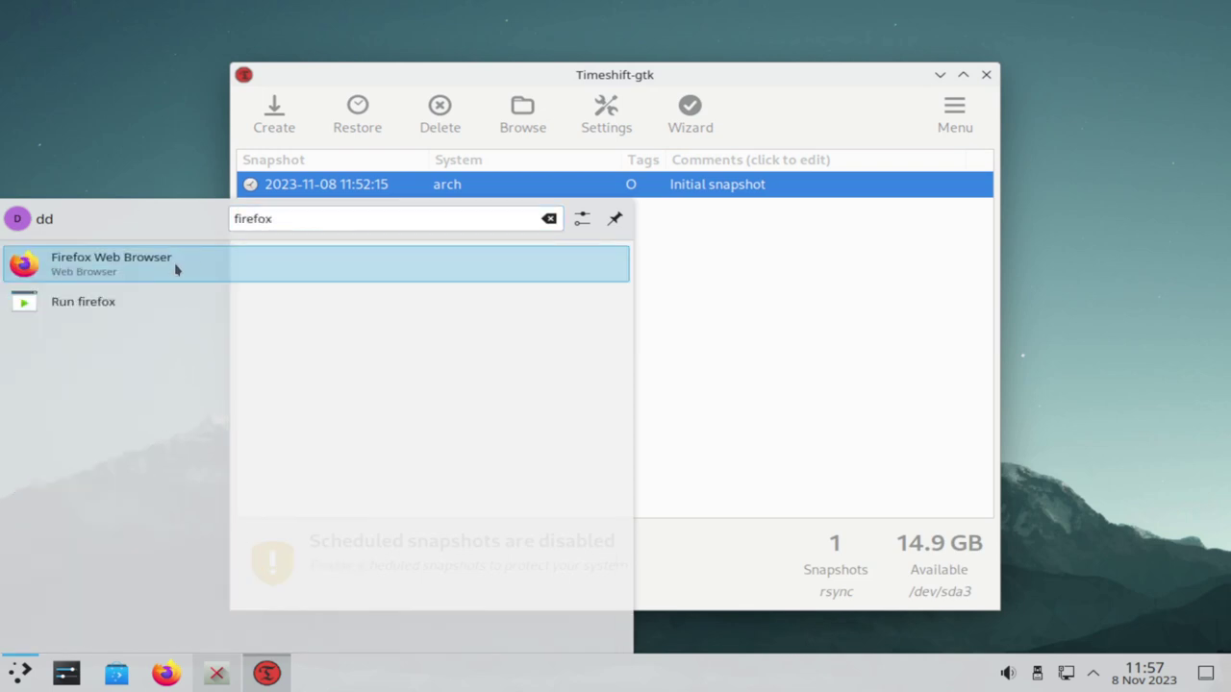
{"action": "left_click", "coordinate": [699, 285]}
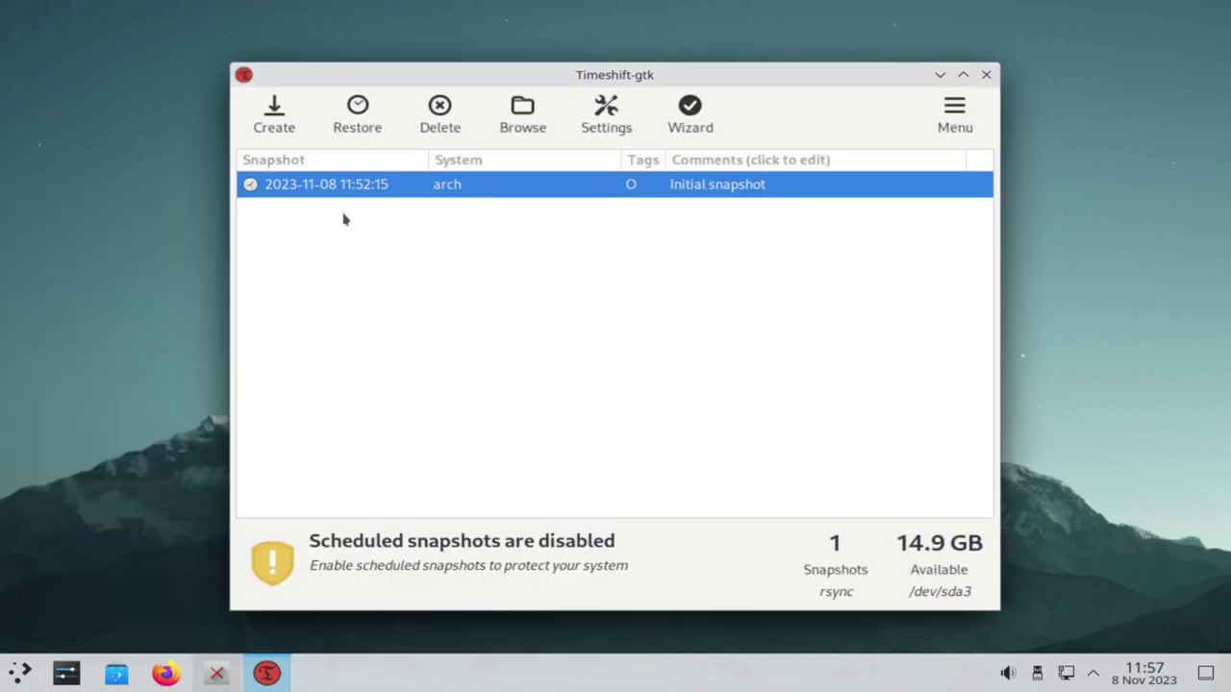
- Create a second system snapshot and open its comment for editing
{"action": "left_click", "coordinate": [274, 113]}
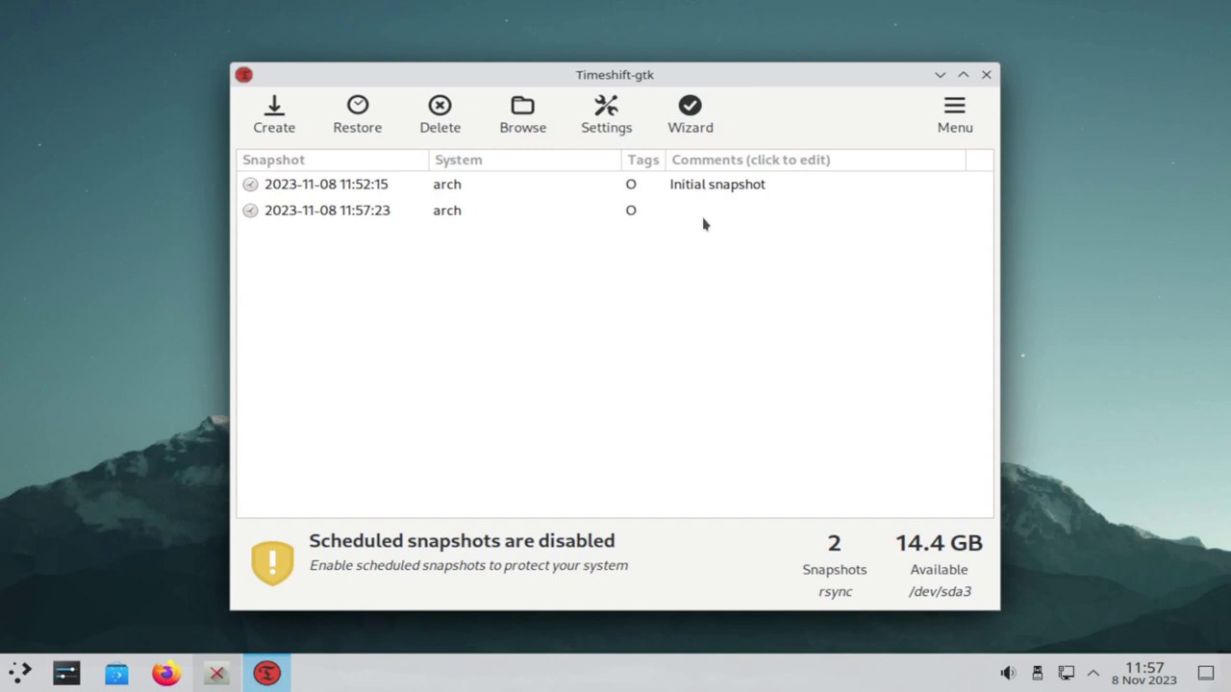
{"action": "left_click", "coordinate": [703, 210]}
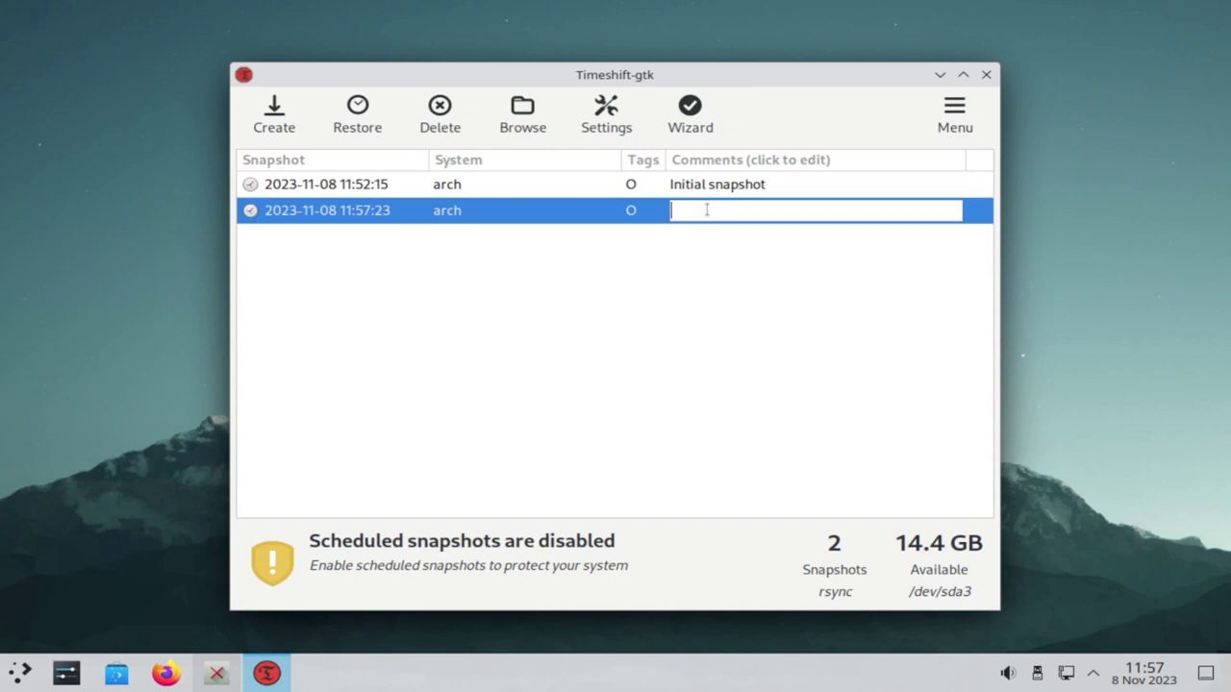
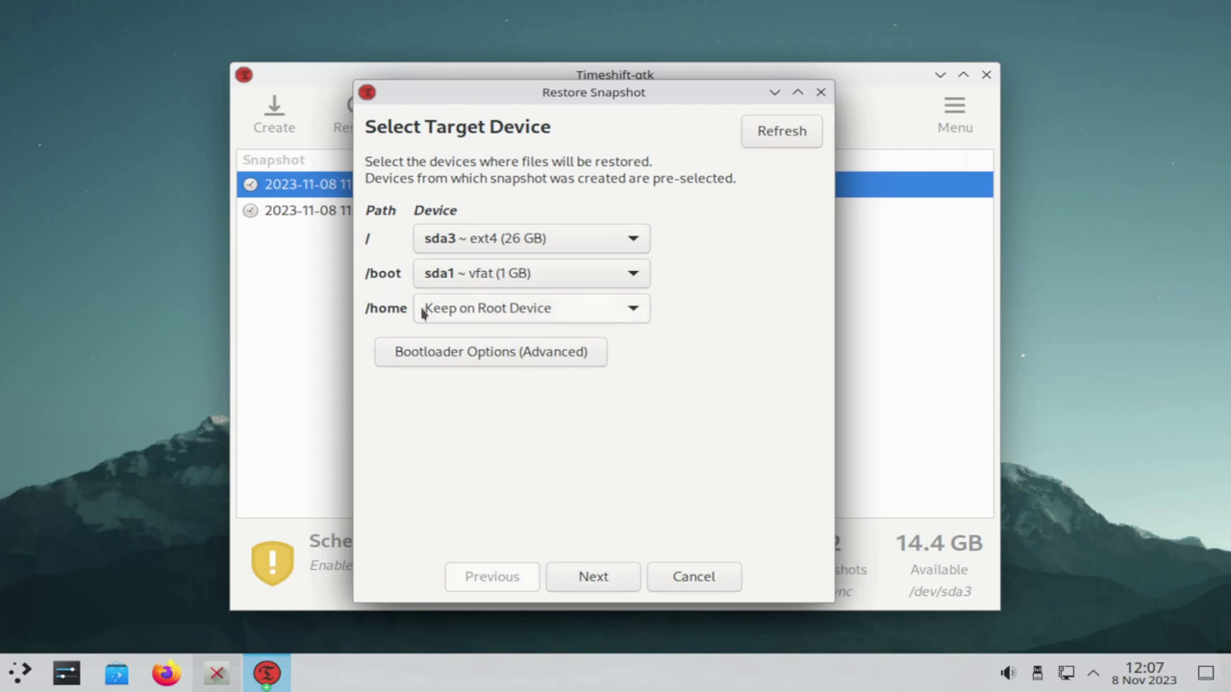
- Open the advanced bootloader options for restoring the "Initial snapshot" entry
{"action": "mouse_move", "coordinate": [424, 315]}
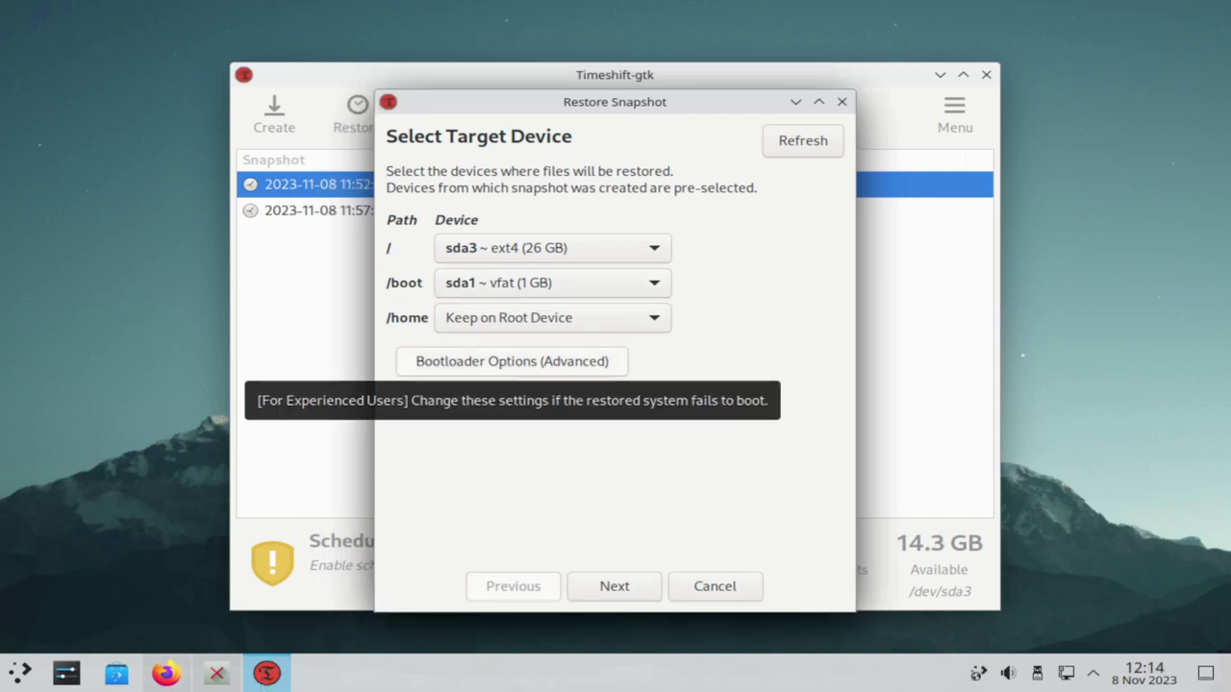
{"action": "left_click", "coordinate": [467, 363]}
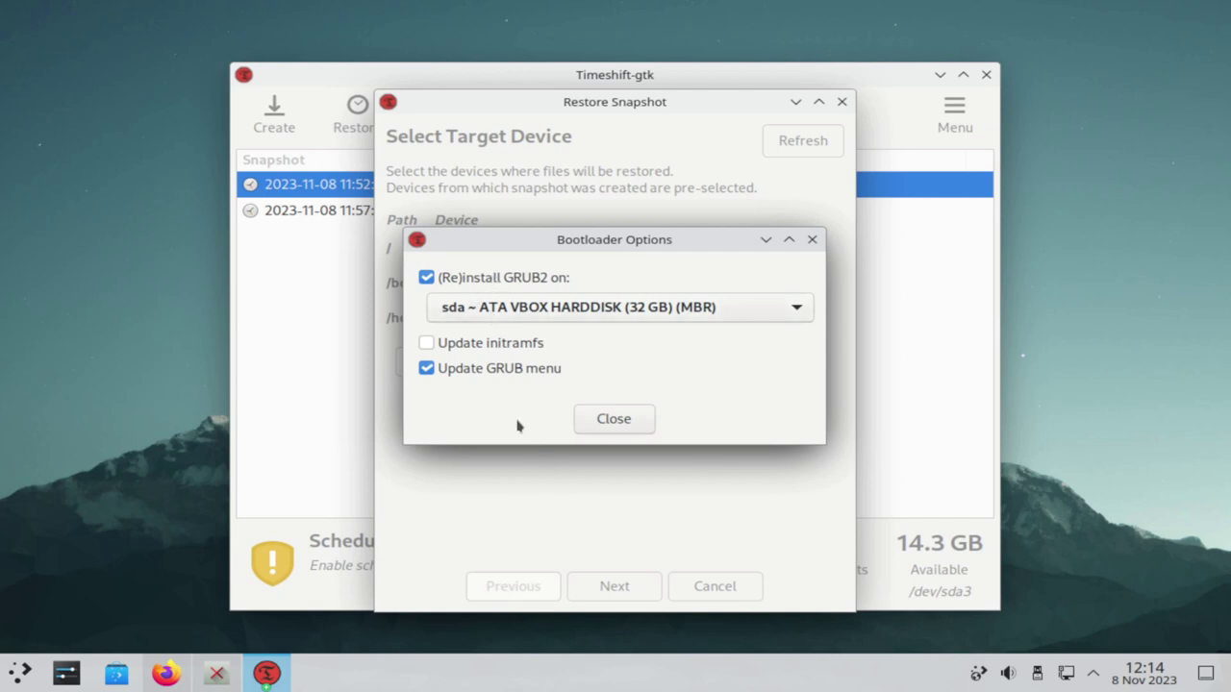
- Switch to Firefox, examine the grub-mkconfig command and custom menu entry notes on the ArchWiki GRUB page, and return to Timeshift
{"action": "left_click", "coordinate": [166, 670]}
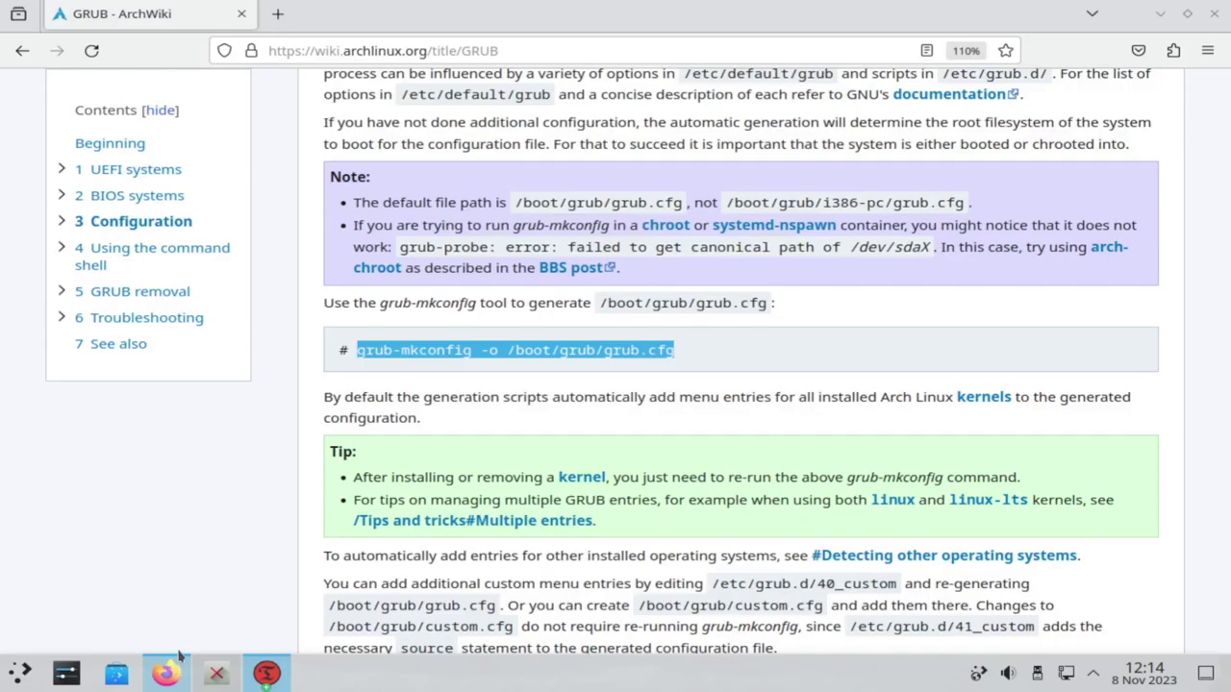
{"action": "left_click", "coordinate": [439, 386]}
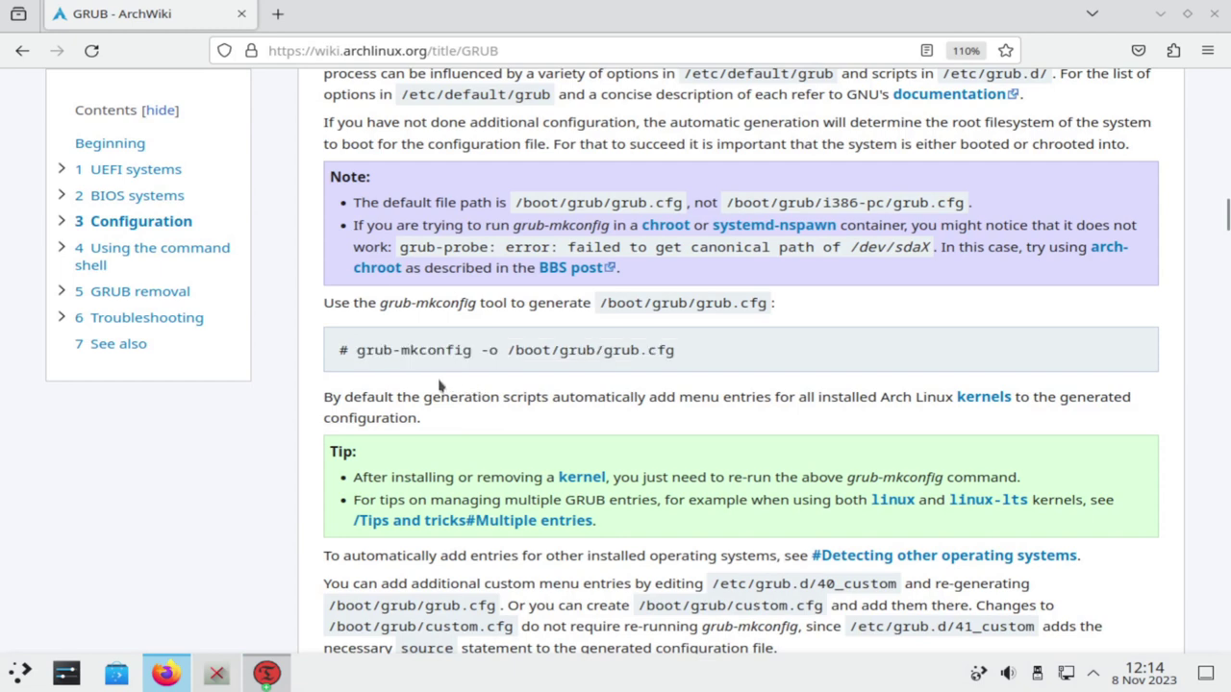
{"action": "left_click_drag", "start_coordinate": [352, 350], "coordinate": [604, 350]}
{"action": "left_click", "coordinate": [686, 350]}
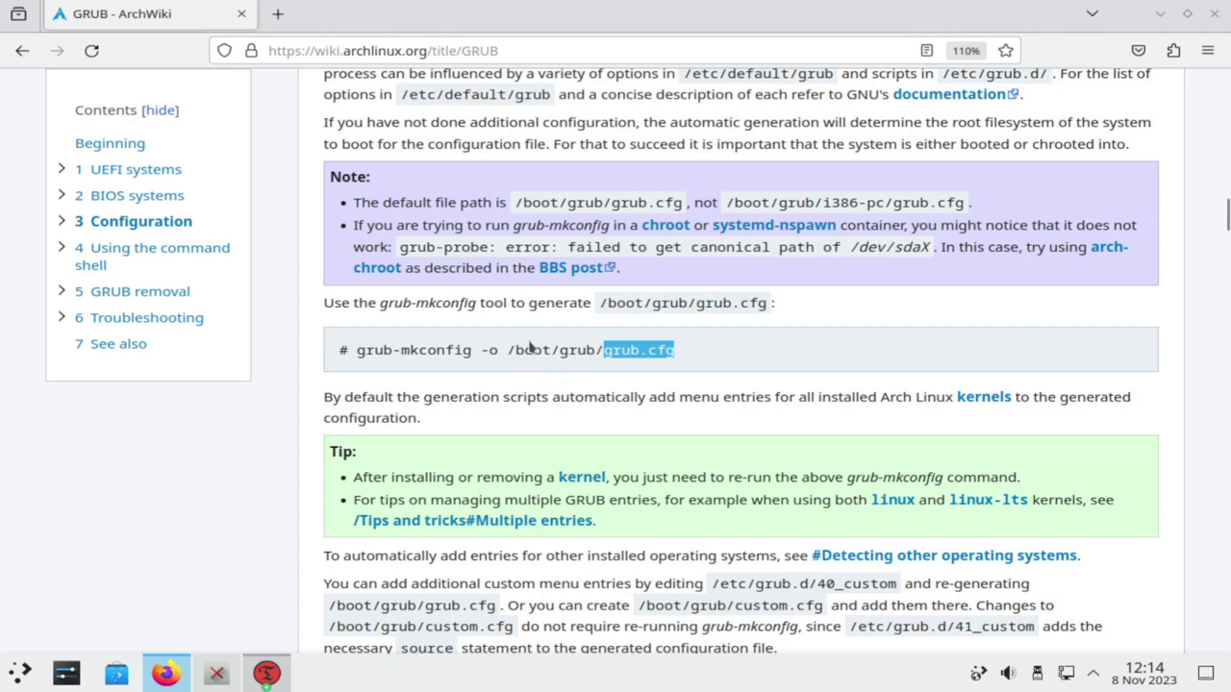
{"action": "left_click", "coordinate": [590, 366]}
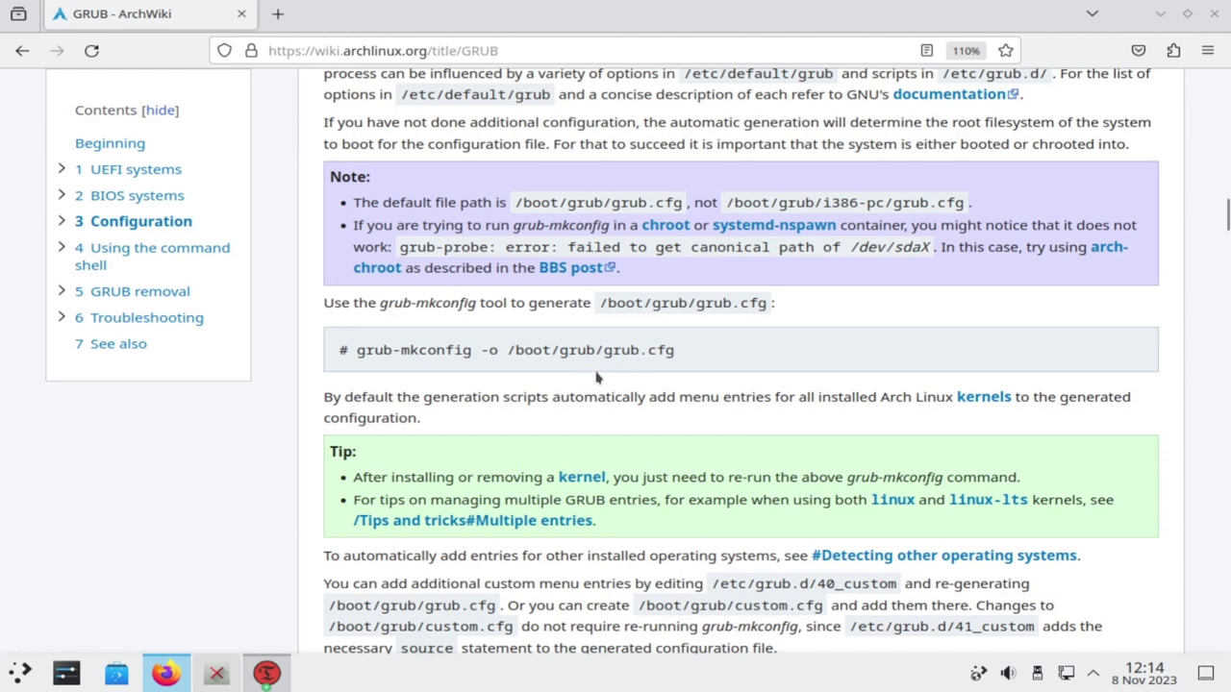
{"action": "left_click_drag", "start_coordinate": [606, 351], "coordinate": [694, 355]}
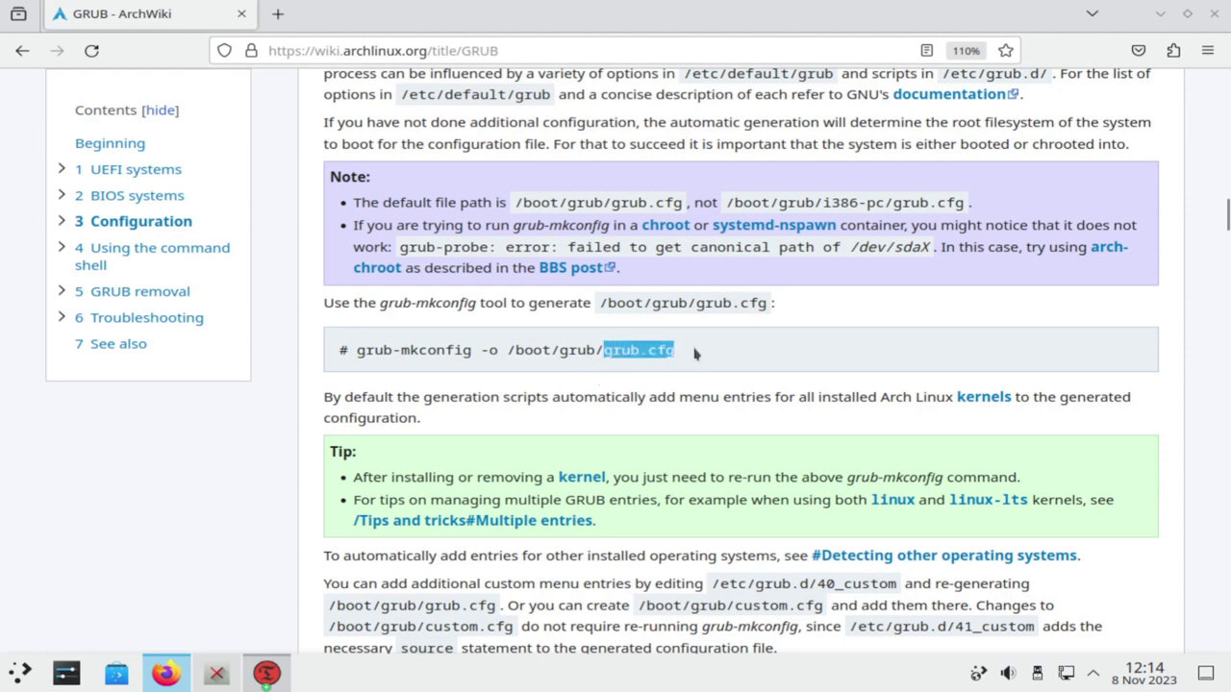
{"action": "left_click_drag", "start_coordinate": [358, 353], "coordinate": [694, 358]}
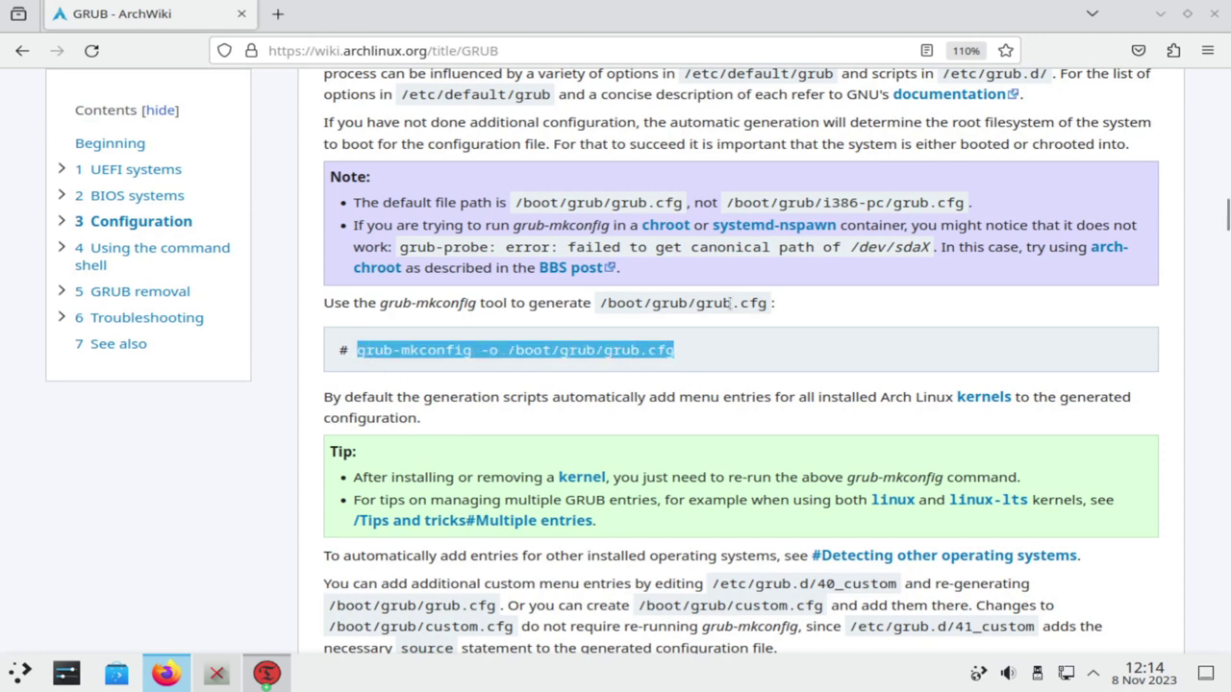
{"action": "left_click", "coordinate": [748, 362]}
{"action": "left_click_drag", "start_coordinate": [358, 352], "coordinate": [738, 358]}
{"action": "left_click", "coordinate": [737, 358]}
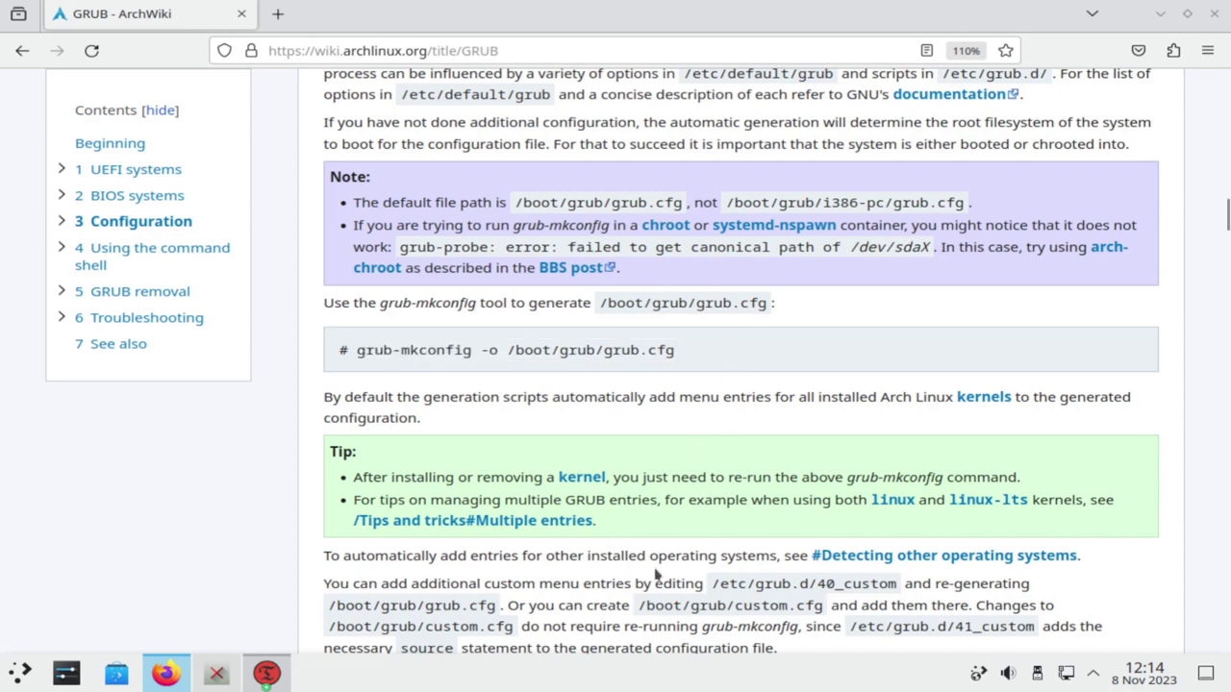
{"action": "left_click_drag", "start_coordinate": [714, 585], "coordinate": [902, 583]}
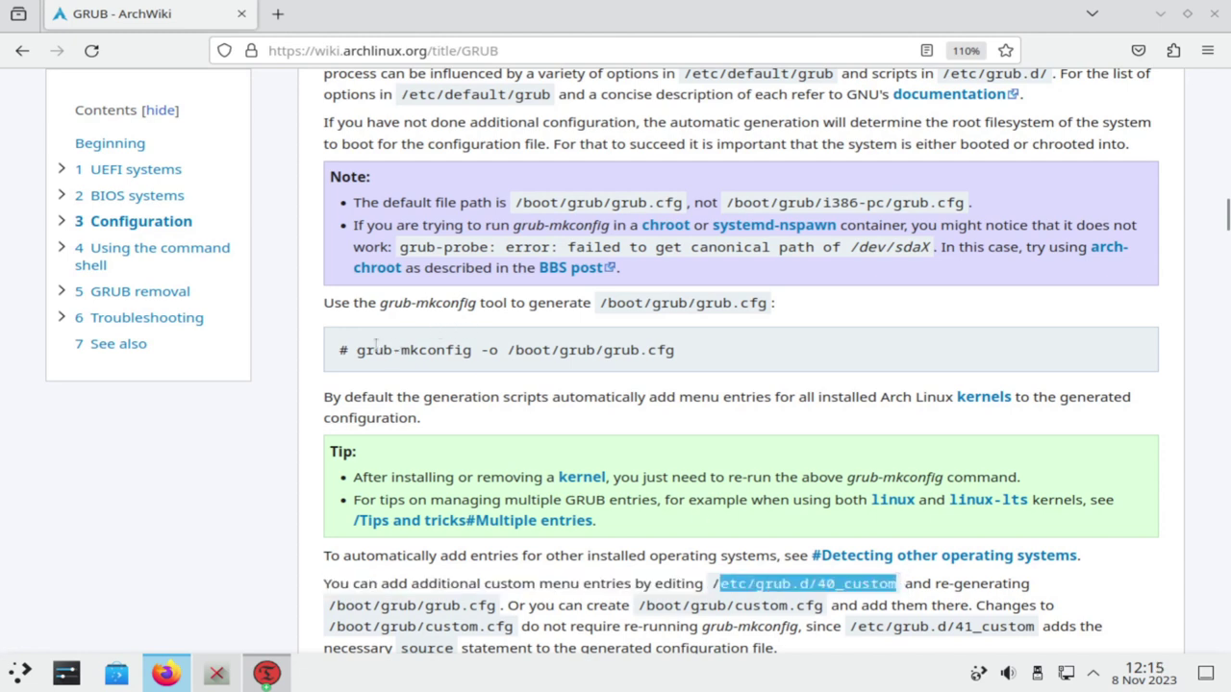
{"action": "double_click", "coordinate": [634, 349]}
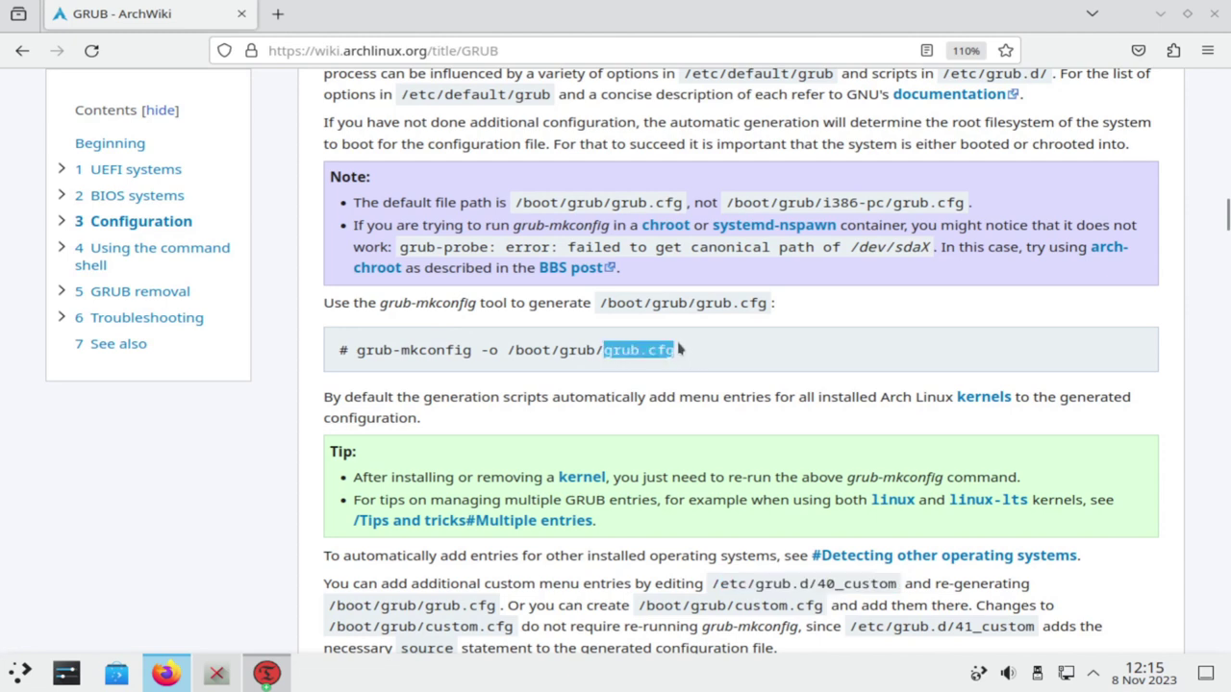
{"action": "left_click", "coordinate": [682, 350]}
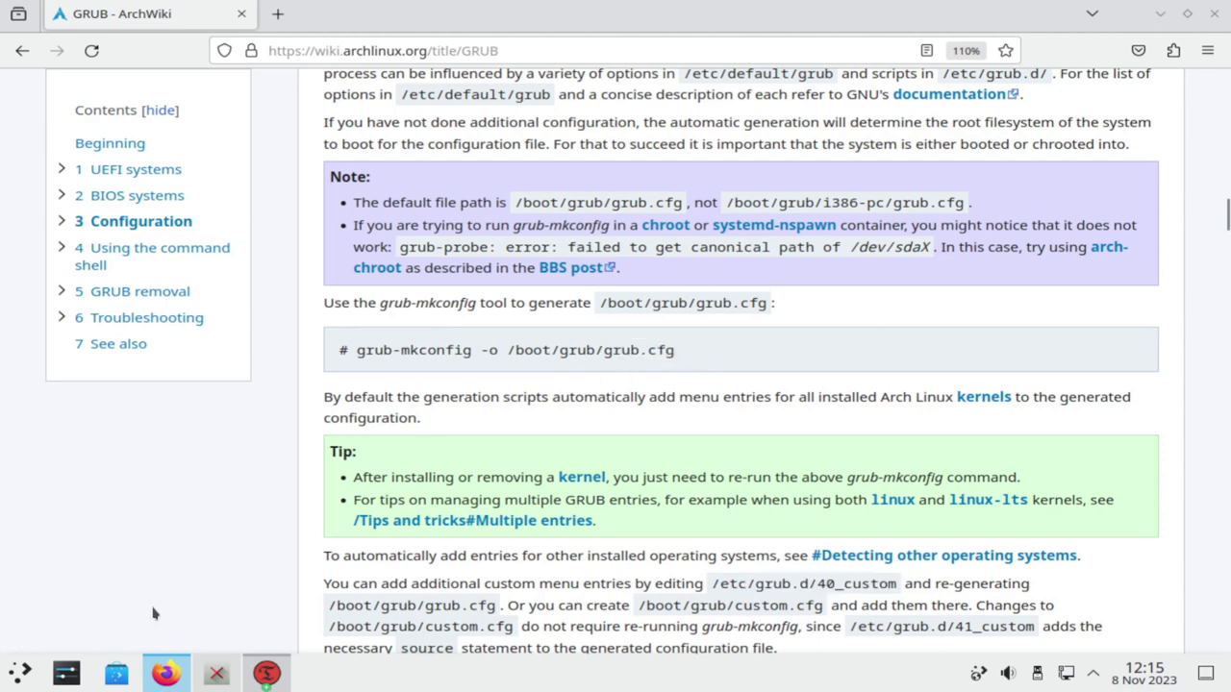
{"action": "left_click", "coordinate": [264, 679]}
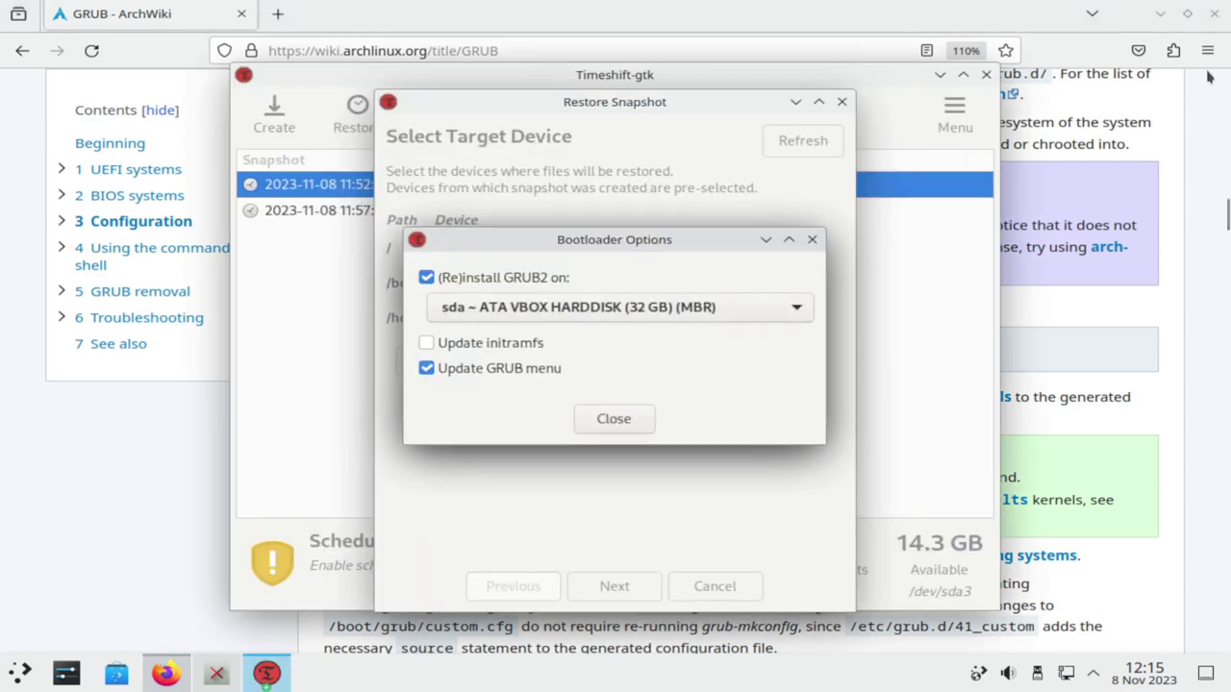
{"action": "left_click", "coordinate": [1161, 13]}
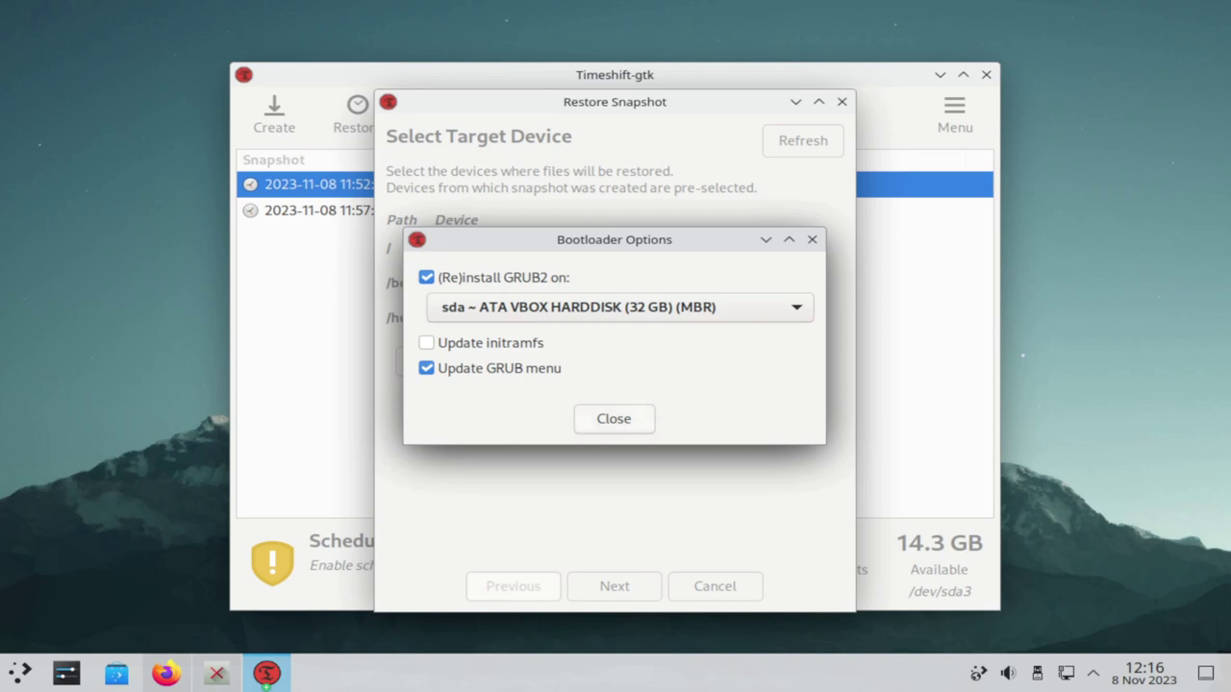
- Check the available /boot target devices and the GRUB reinstall options, leaving the preselected choices as they are
{"action": "left_click", "coordinate": [640, 425]}
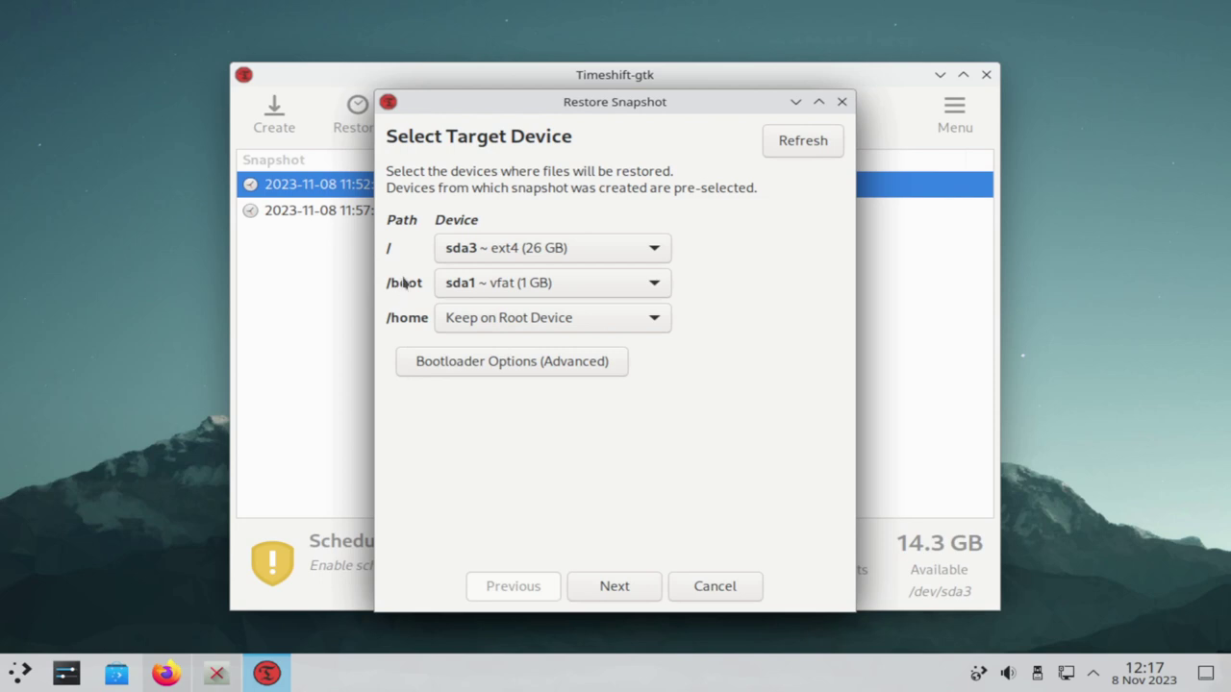
{"action": "left_click", "coordinate": [482, 286]}
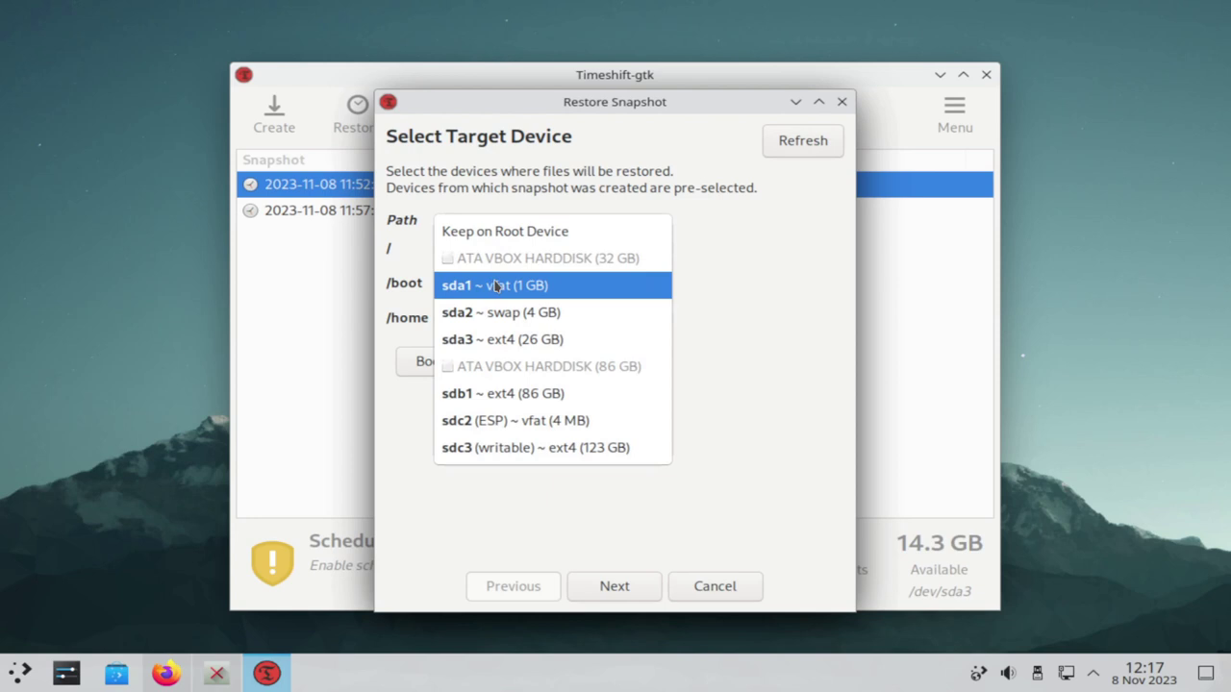
{"action": "left_click", "coordinate": [767, 285]}
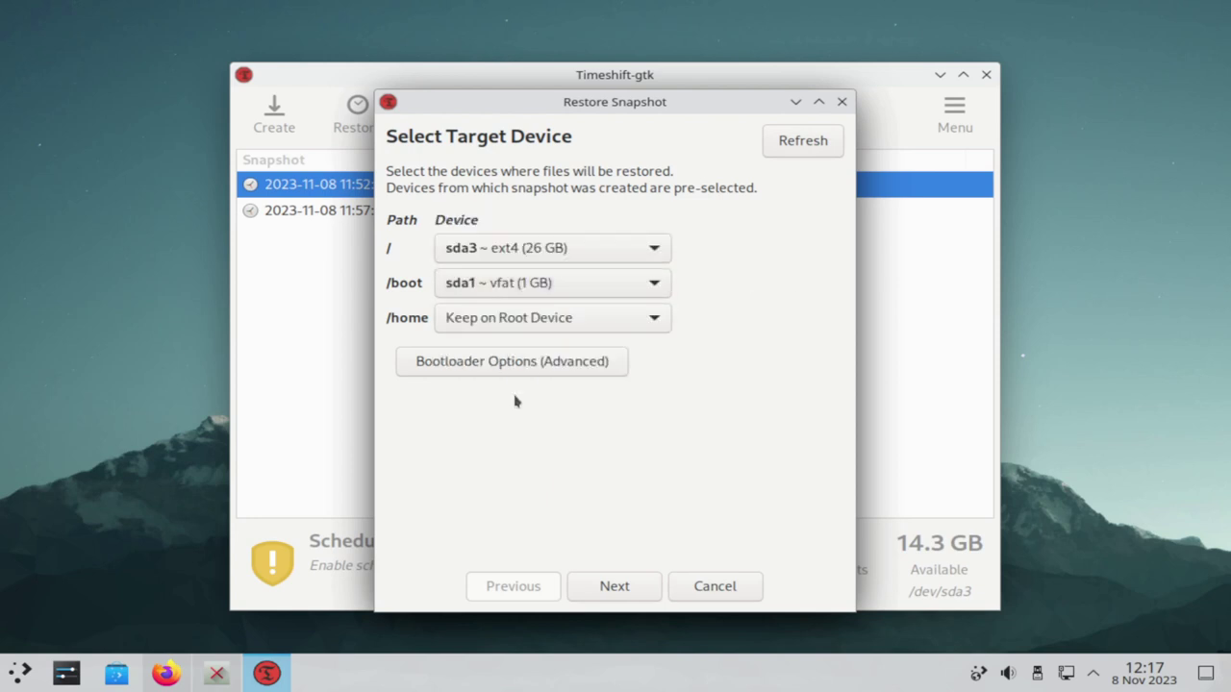
{"action": "left_click", "coordinate": [506, 362]}
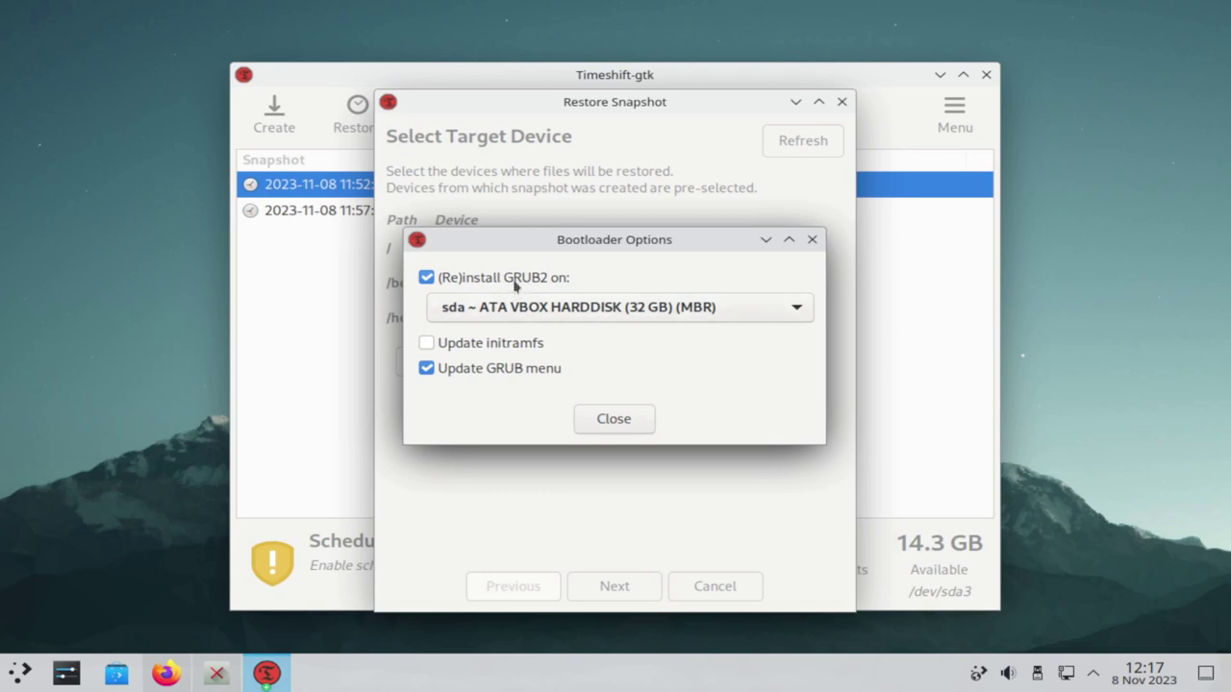
{"action": "left_click", "coordinate": [614, 420]}
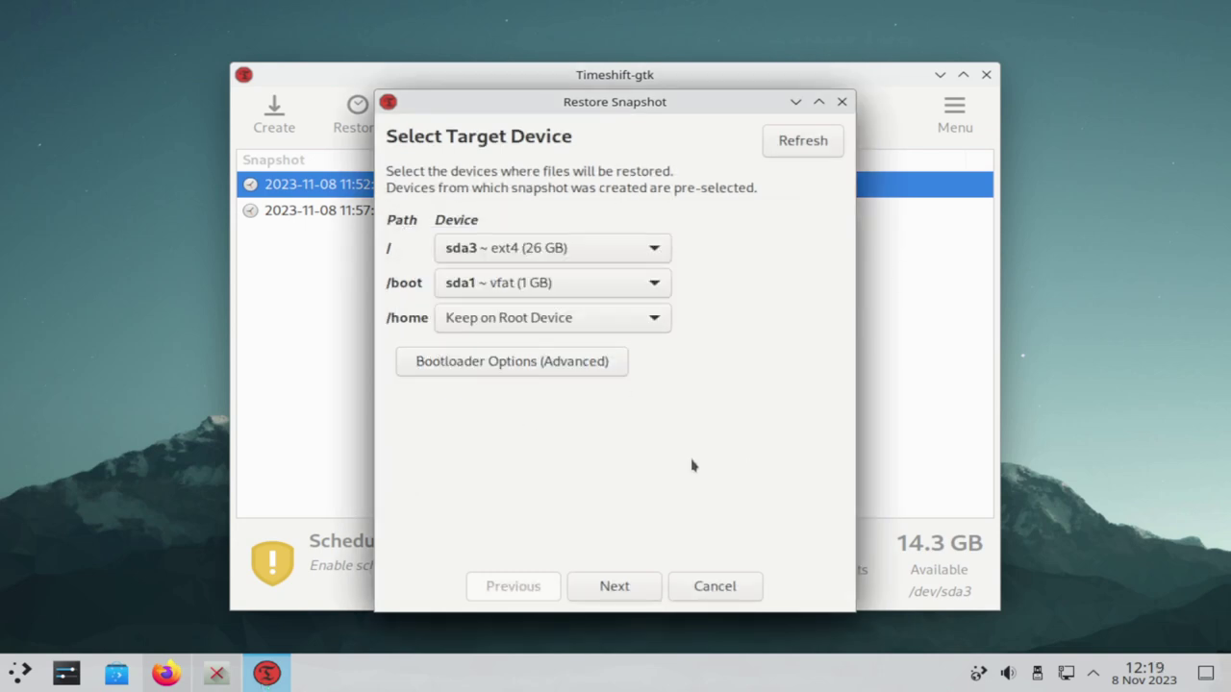
- Accept the target devices for the restore and review the whole list of file actions
{"action": "left_click", "coordinate": [630, 599]}
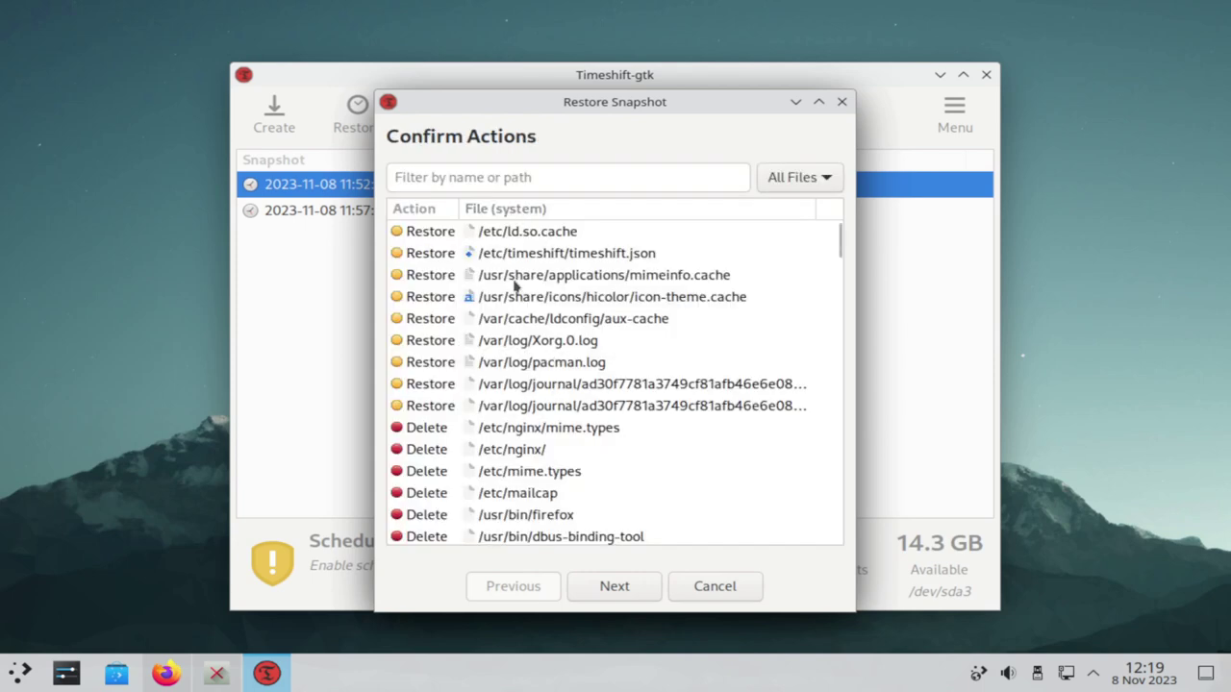
{"action": "scroll", "coordinate": [527, 331], "scroll_direction": "down", "scroll_amount": 6}
{"action": "scroll", "coordinate": [673, 288], "scroll_direction": "down", "scroll_amount": 2}
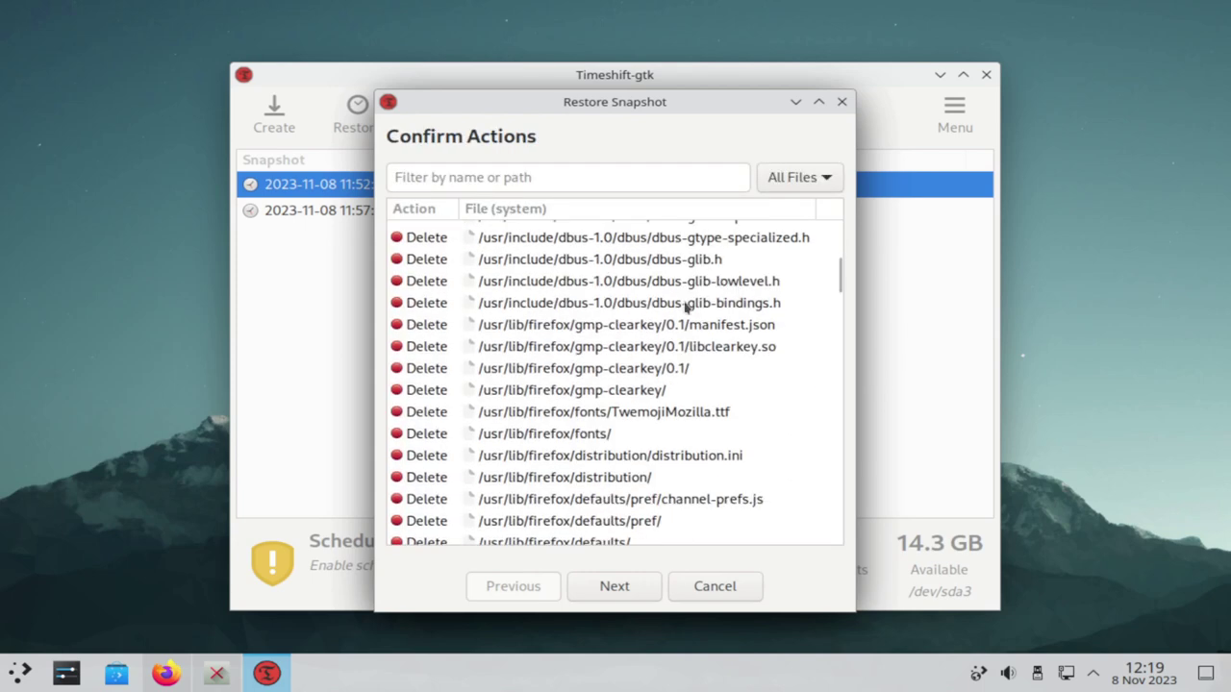
{"action": "scroll", "coordinate": [741, 309], "scroll_direction": "down", "scroll_amount": 3}
{"action": "left_click_drag", "start_coordinate": [837, 303], "coordinate": [824, 580]}
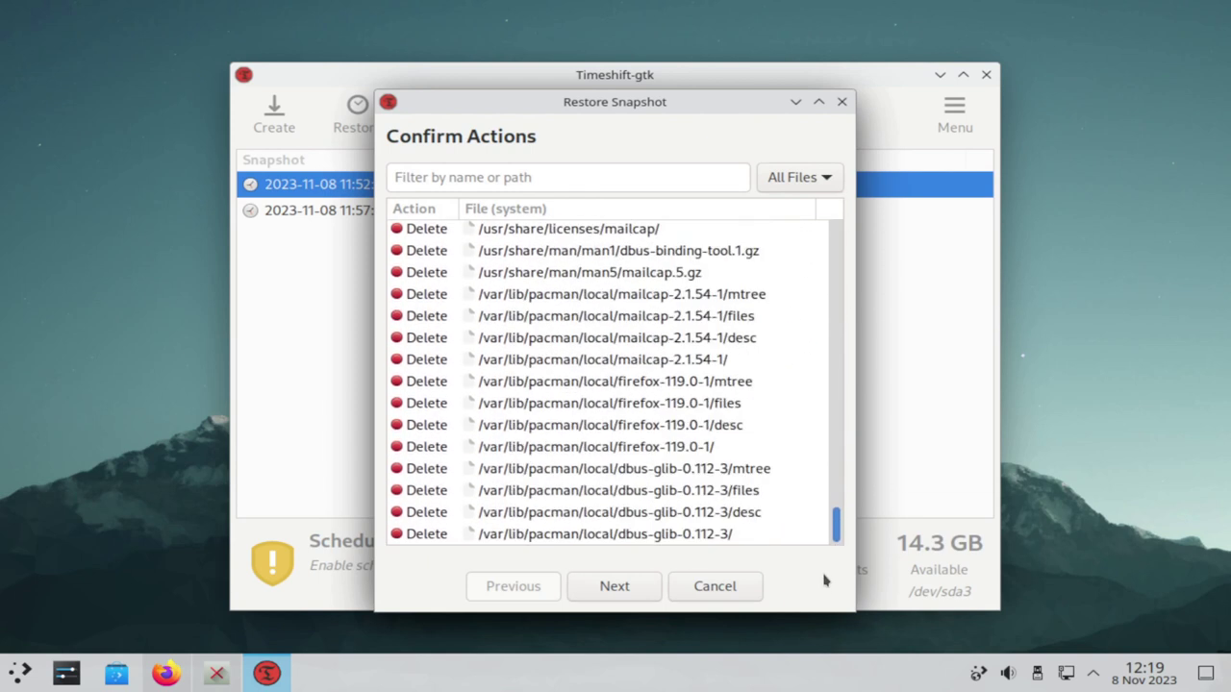
- Confirm the file actions and accept the disclaimer to start restoring the "Initial snapshot"
{"action": "left_click", "coordinate": [617, 588]}
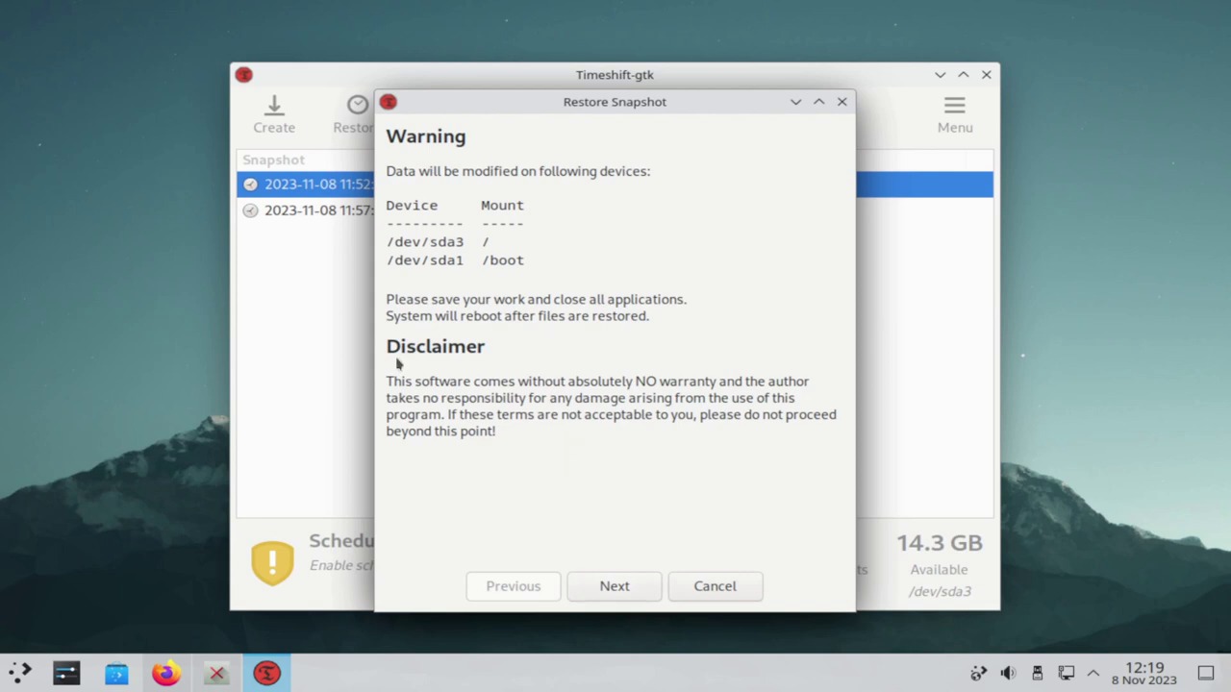
{"action": "left_click", "coordinate": [614, 586]}
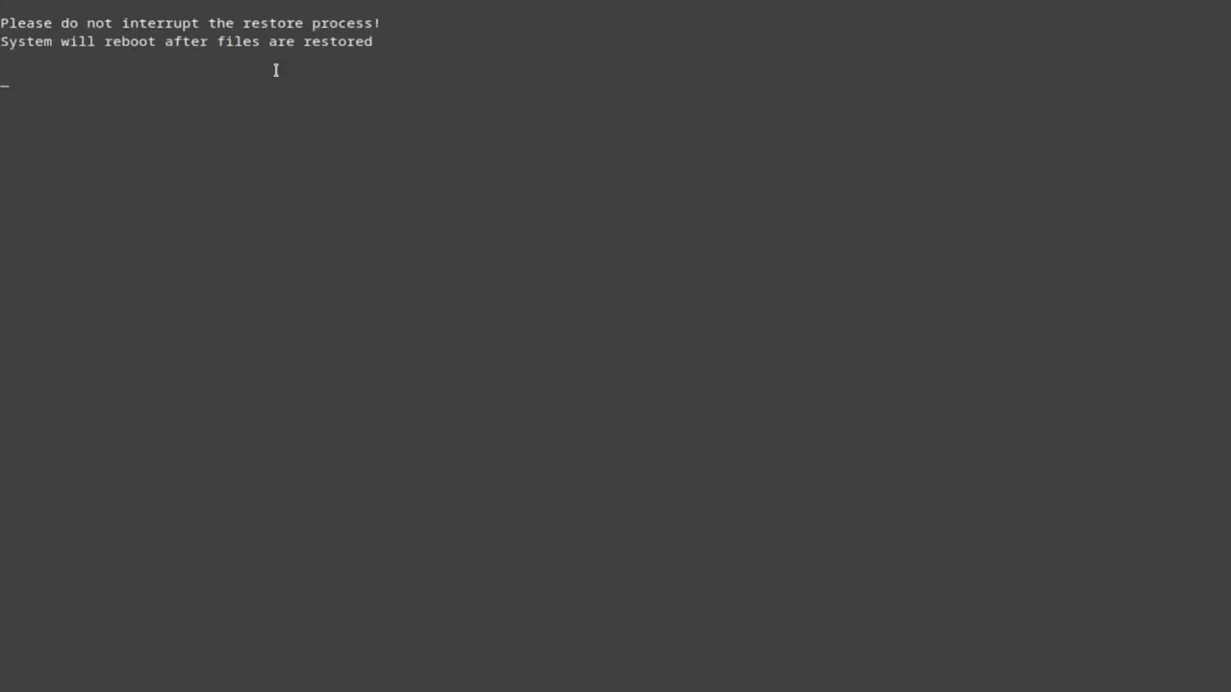
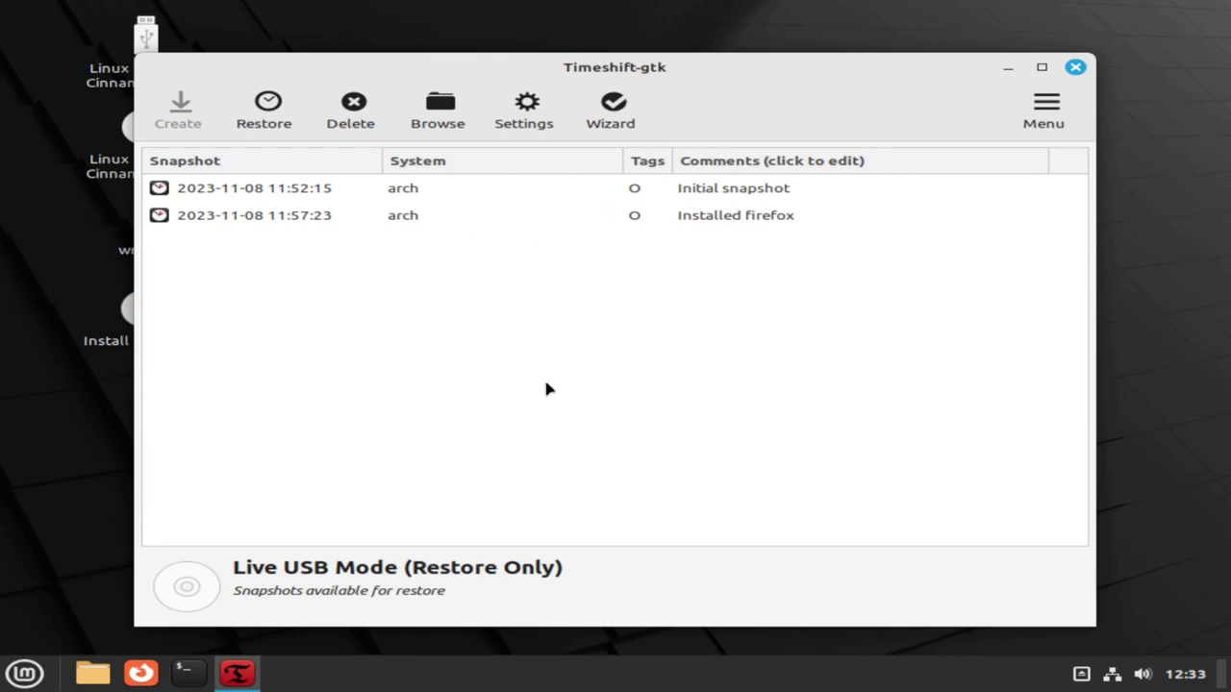
- Restore the "Installed firefox" snapshot from the live USB session to the preselected target devices, reviewing the file actions and accepting the disclaimer
{"action": "left_click", "coordinate": [694, 220]}
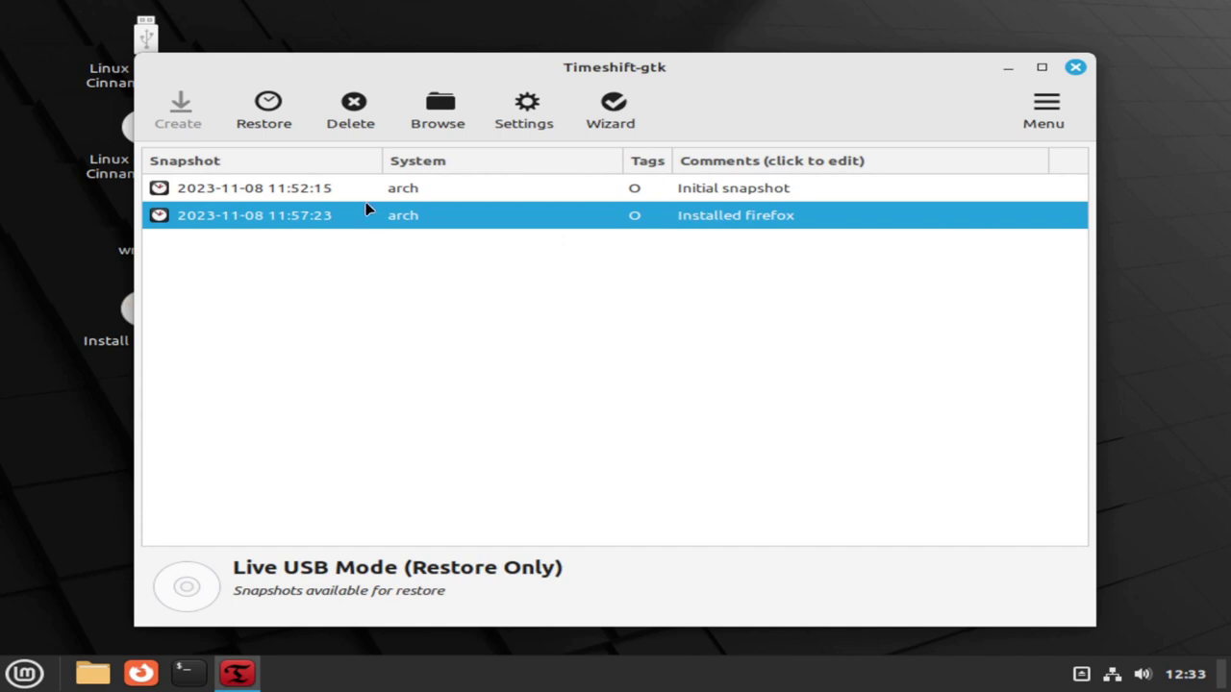
{"action": "left_click", "coordinate": [272, 109]}
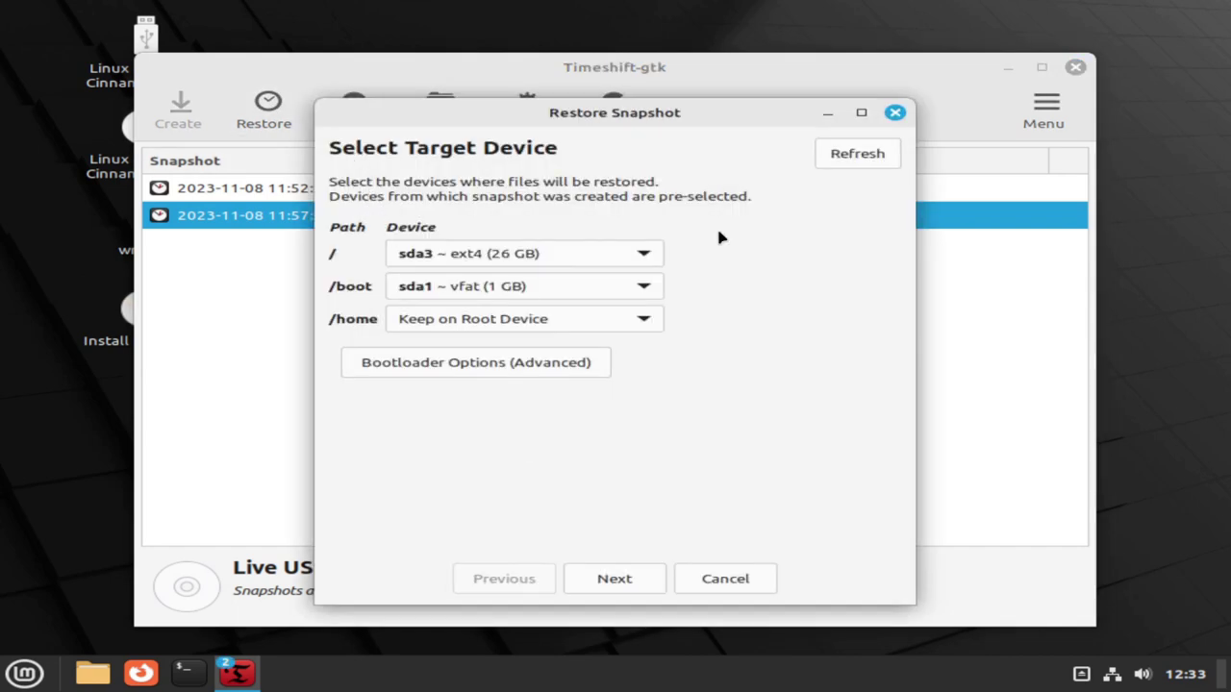
{"action": "left_click", "coordinate": [615, 579]}
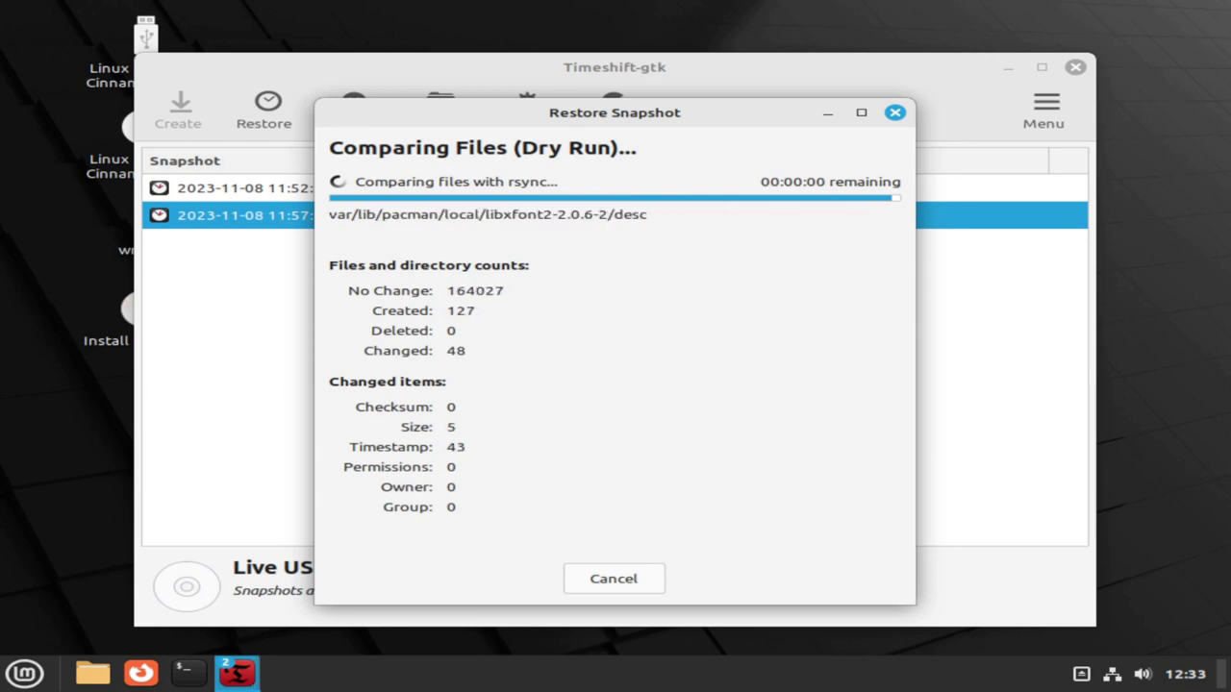
{"action": "scroll", "coordinate": [603, 452], "scroll_direction": "down", "scroll_amount": 10}
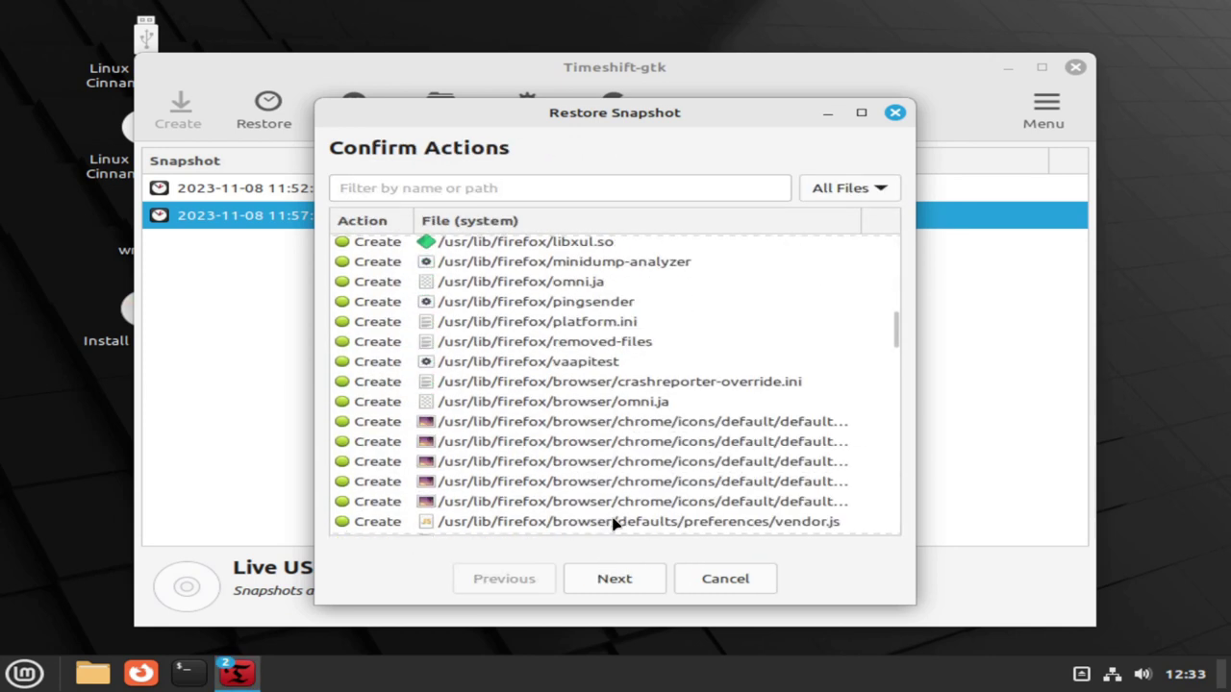
{"action": "left_click", "coordinate": [616, 578]}
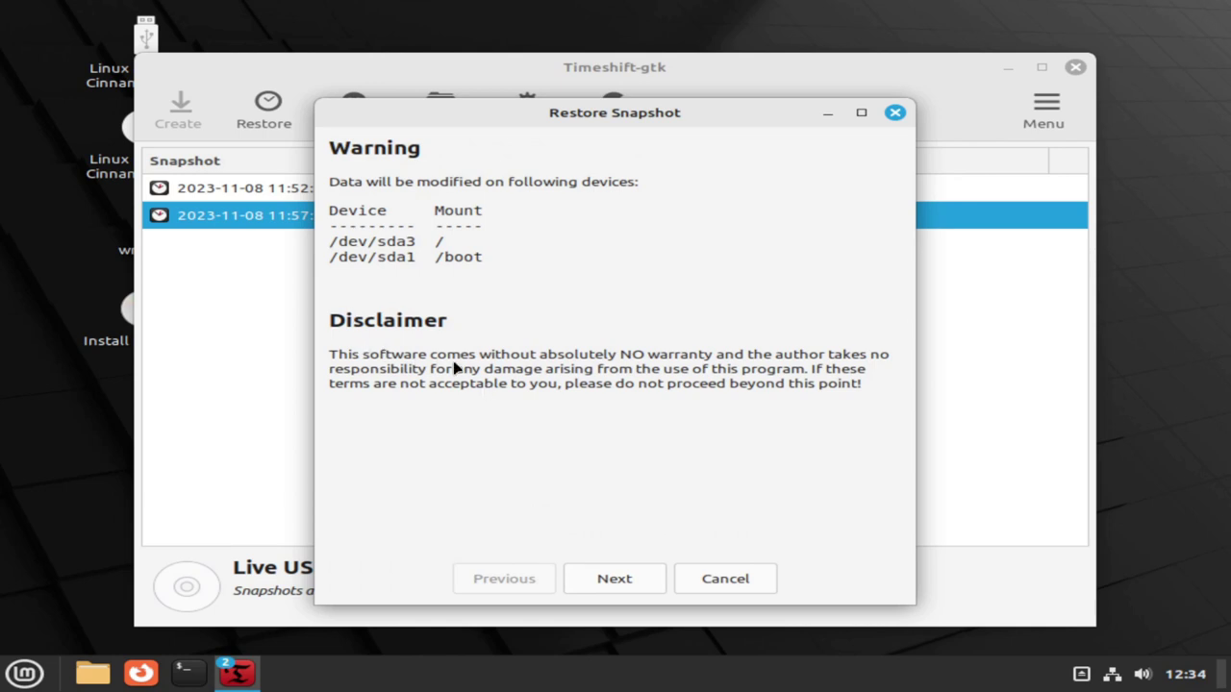
{"action": "left_click", "coordinate": [610, 579]}
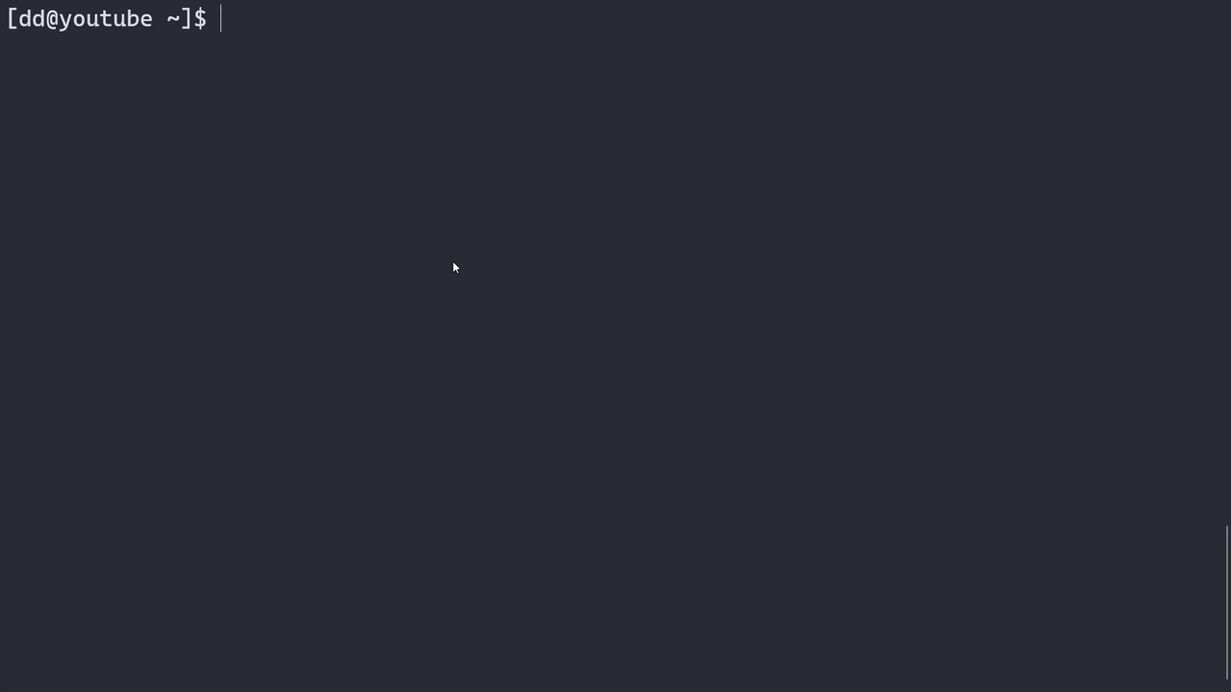
- Check for the man command and install man with pacman, entering the sudo password and accepting the default provider man-db
{"action": "type", "text": "man"}
{"action": "key", "text": "Return"}
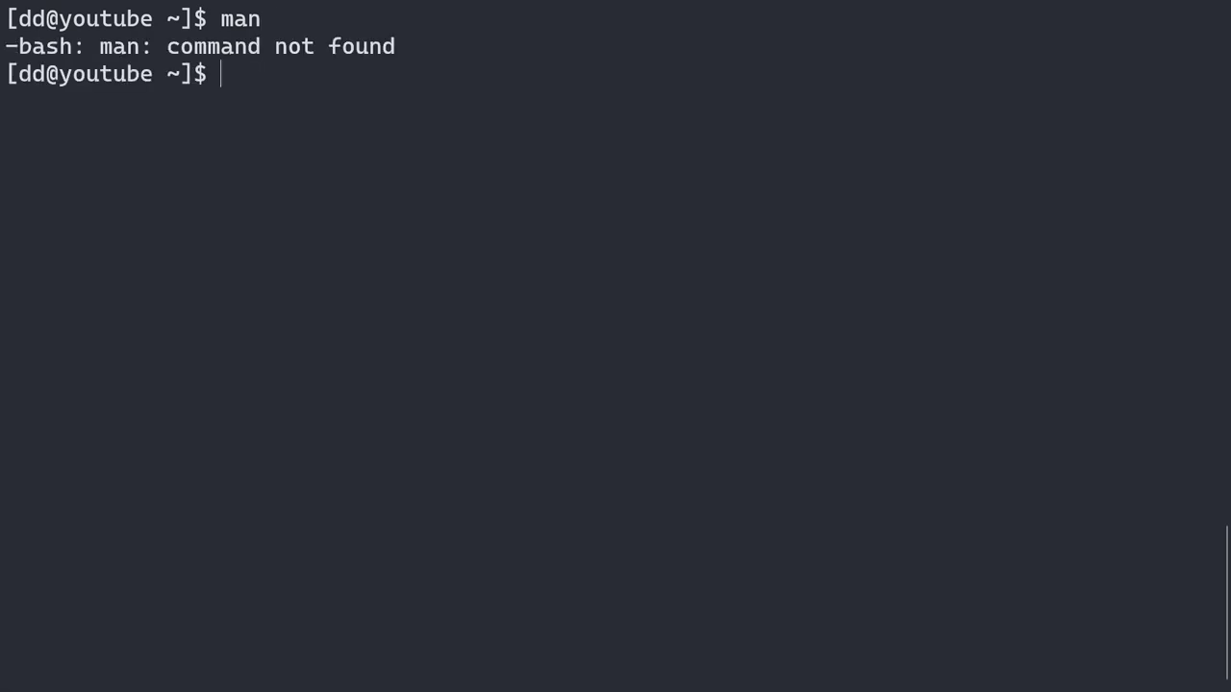
{"action": "type", "text": "sudo pacman -"}
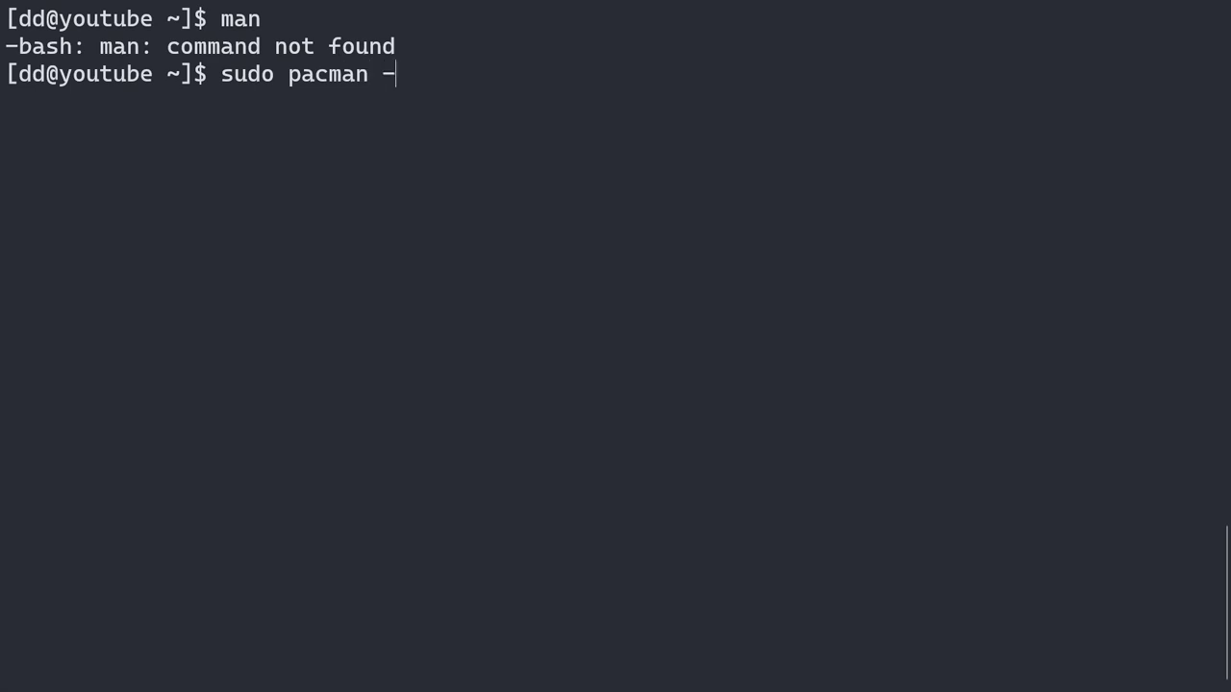
{"action": "type", "text": "S man"}
{"action": "key", "text": "Return"}
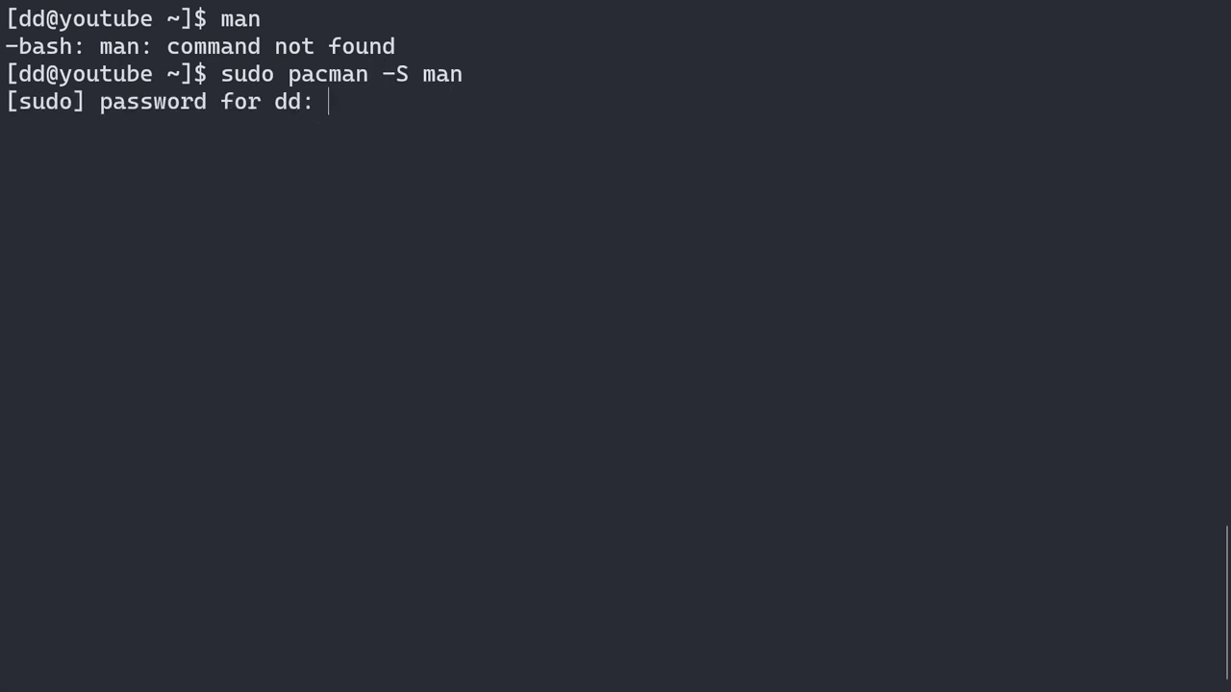
{"action": "key", "text": "Return"}
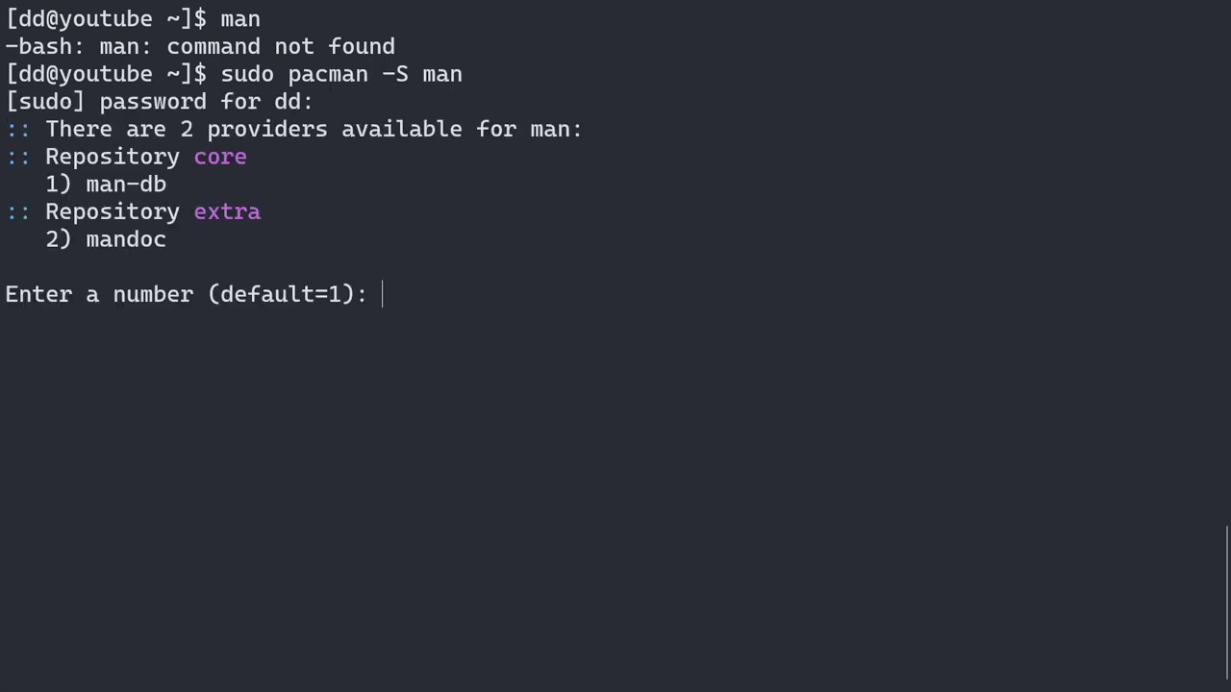
{"action": "key", "text": "Return"}
{"action": "key", "text": "Return"}
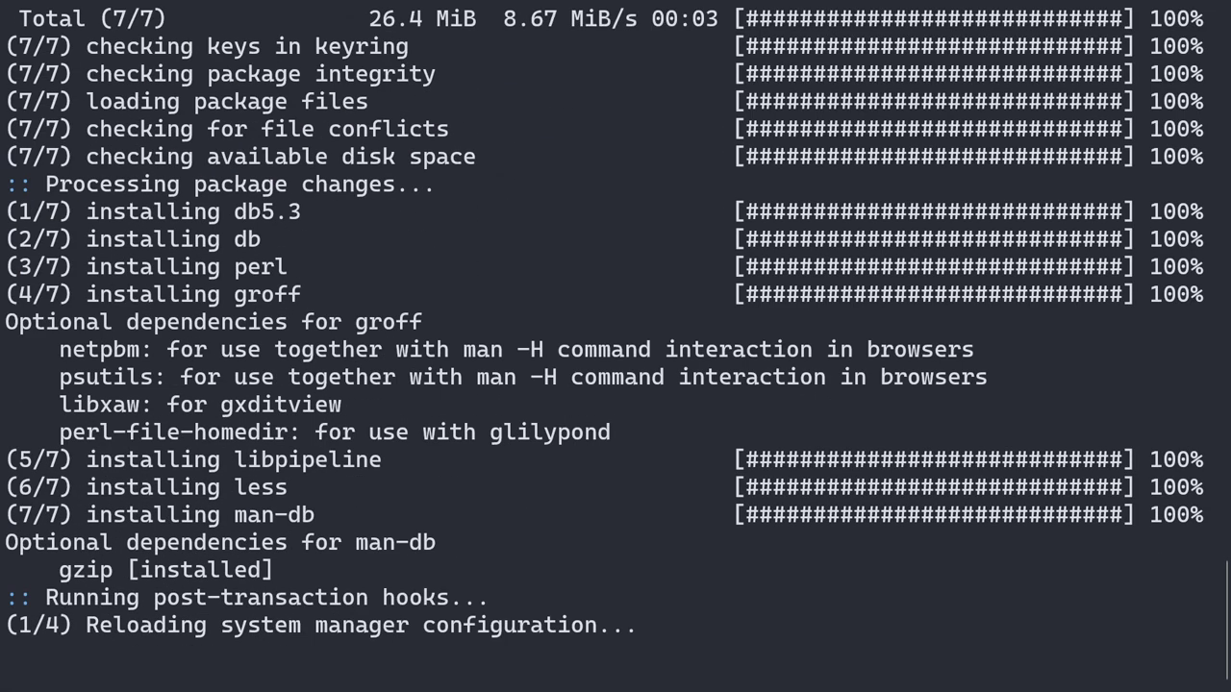
- Open the timeshift manual page, examine its syntax and the list and backup options, and close it
{"action": "type", "text": "ma"}
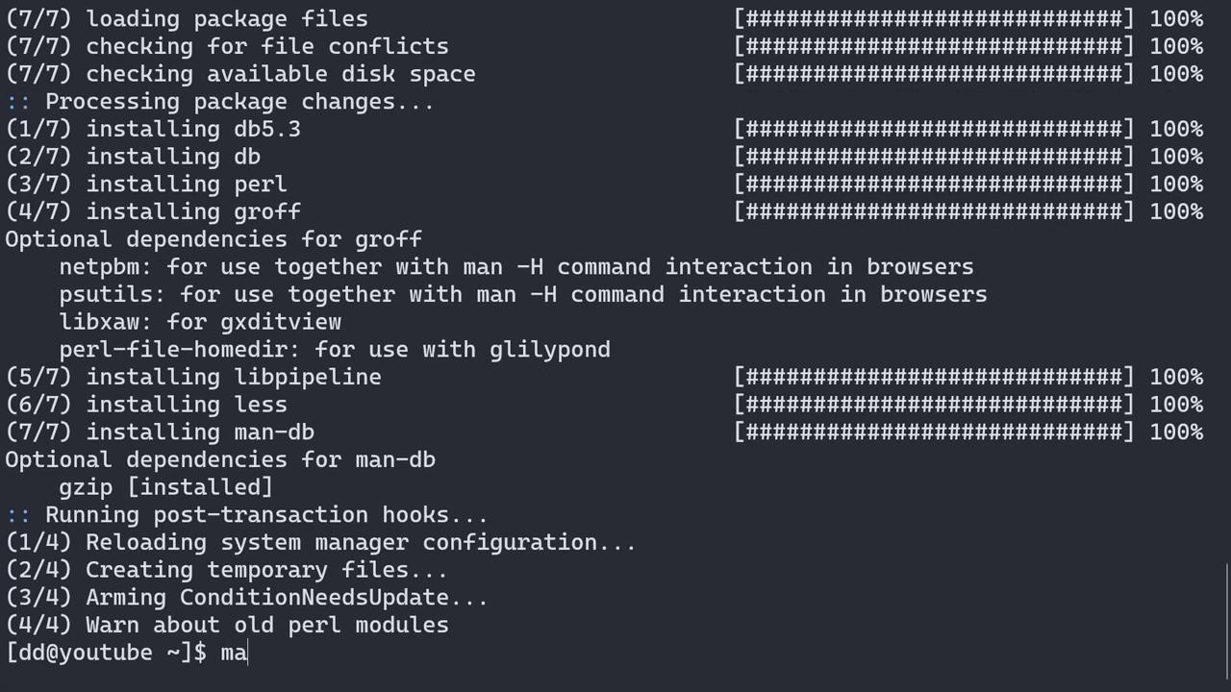
{"action": "type", "text": "n timeshift"}
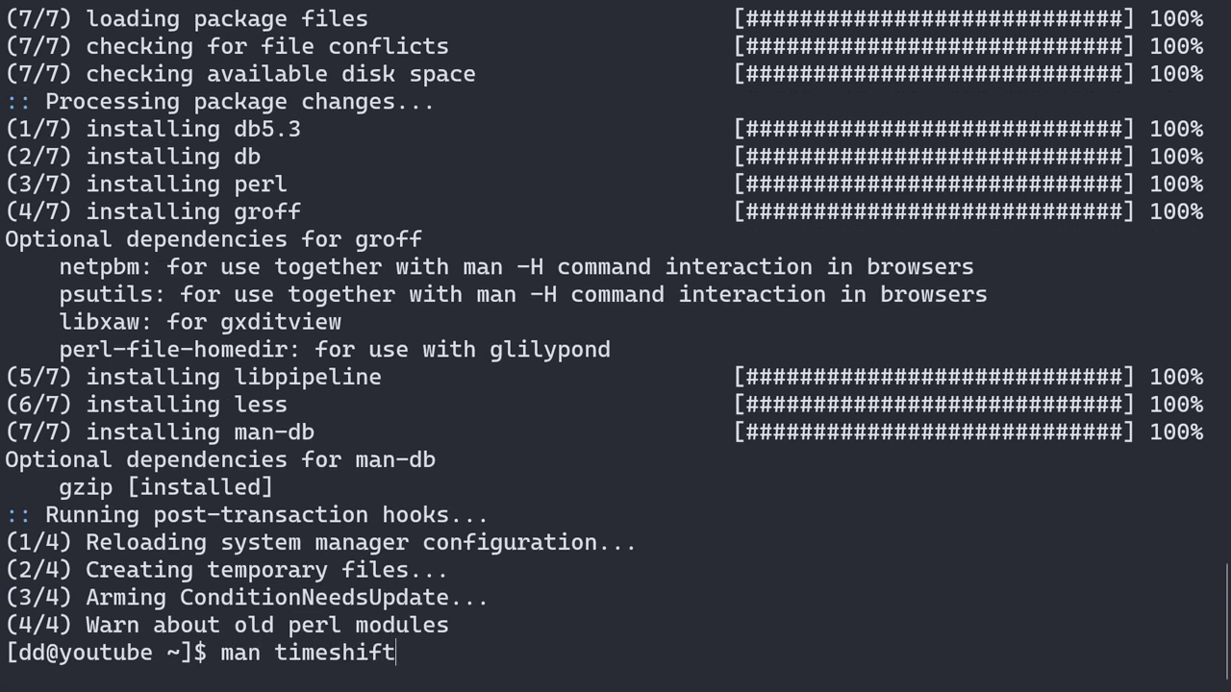
{"action": "key", "text": "Return"}
{"action": "key", "text": "Down"}
{"action": "key", "text": "Down"}
{"action": "key", "text": "Down"}
{"action": "key", "text": "Down"}
{"action": "key", "text": "Down"}
{"action": "key", "text": "Down"}
{"action": "key", "text": "Down"}
{"action": "key", "text": "Down"}
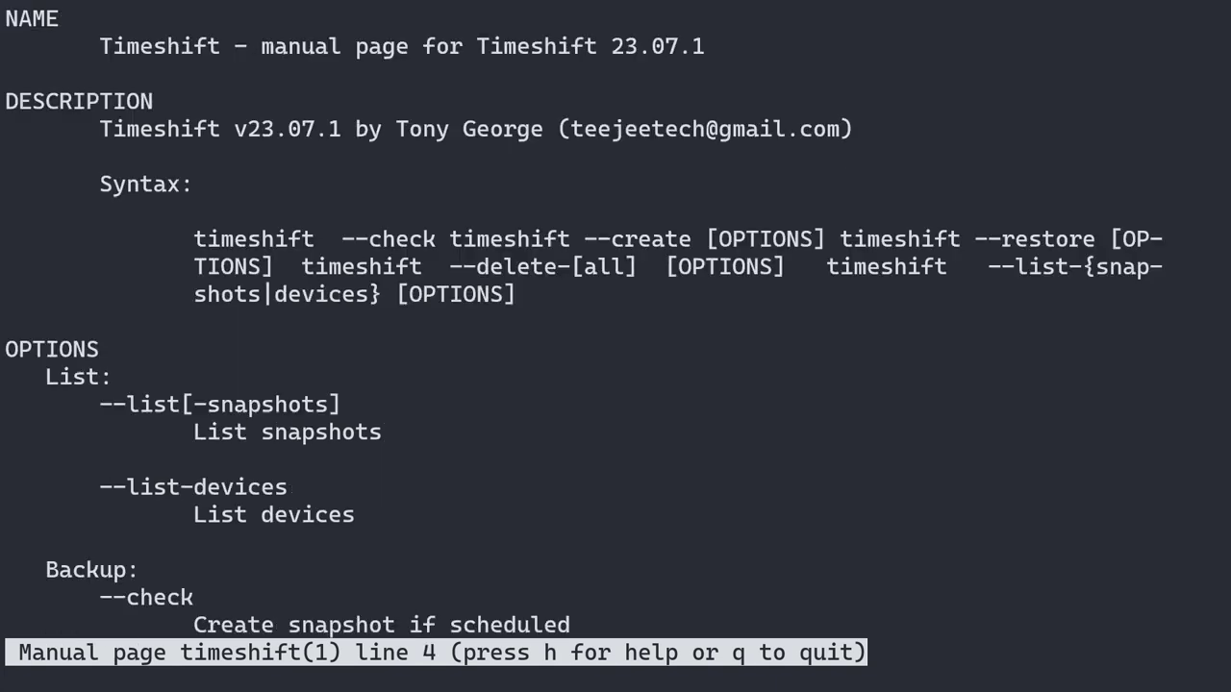
{"action": "key", "text": "Down"}
{"action": "key", "text": "Down"}
{"action": "key", "text": "Down"}
{"action": "key", "text": "Down"}
{"action": "key", "text": "Down"}
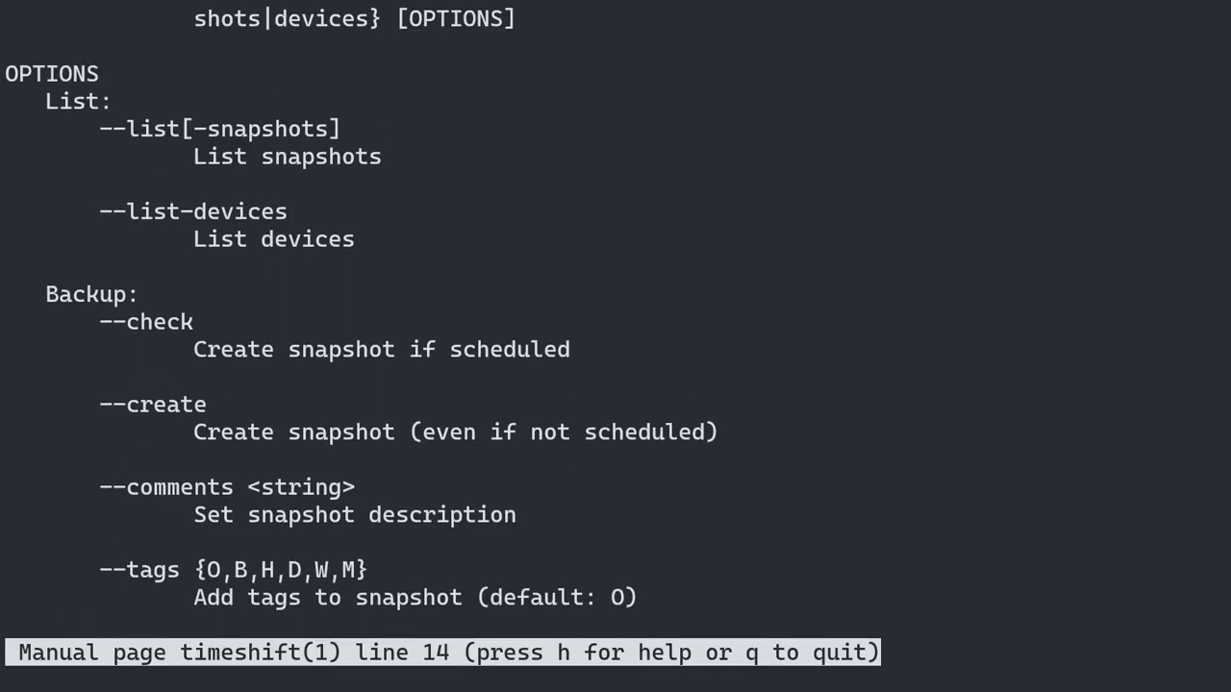
{"action": "key", "text": "Up"}
{"action": "key", "text": "Up"}
{"action": "key", "text": "Up"}
{"action": "key", "text": "Up"}
{"action": "key", "text": "Up"}
{"action": "key", "text": "Up"}
{"action": "key", "text": "Up"}
{"action": "key", "text": "Up"}
{"action": "key", "text": "Up"}
{"action": "key", "text": "Up"}
{"action": "key", "text": "Up"}
{"action": "key", "text": "Up"}
{"action": "key", "text": "Up"}
{"action": "key", "text": "Down"}
{"action": "key", "text": "Down"}
{"action": "key", "text": "Down"}
{"action": "key", "text": "Down"}
{"action": "key", "text": "Down"}
{"action": "key", "text": "Down"}
{"action": "key", "text": "Down"}
{"action": "key", "text": "Down"}
{"action": "key", "text": "Down"}
{"action": "key", "text": "Down"}
{"action": "key", "text": "Down"}
{"action": "key", "text": "Down"}
{"action": "key", "text": "Down"}
{"action": "key", "text": "Down"}
{"action": "key", "text": "Down"}
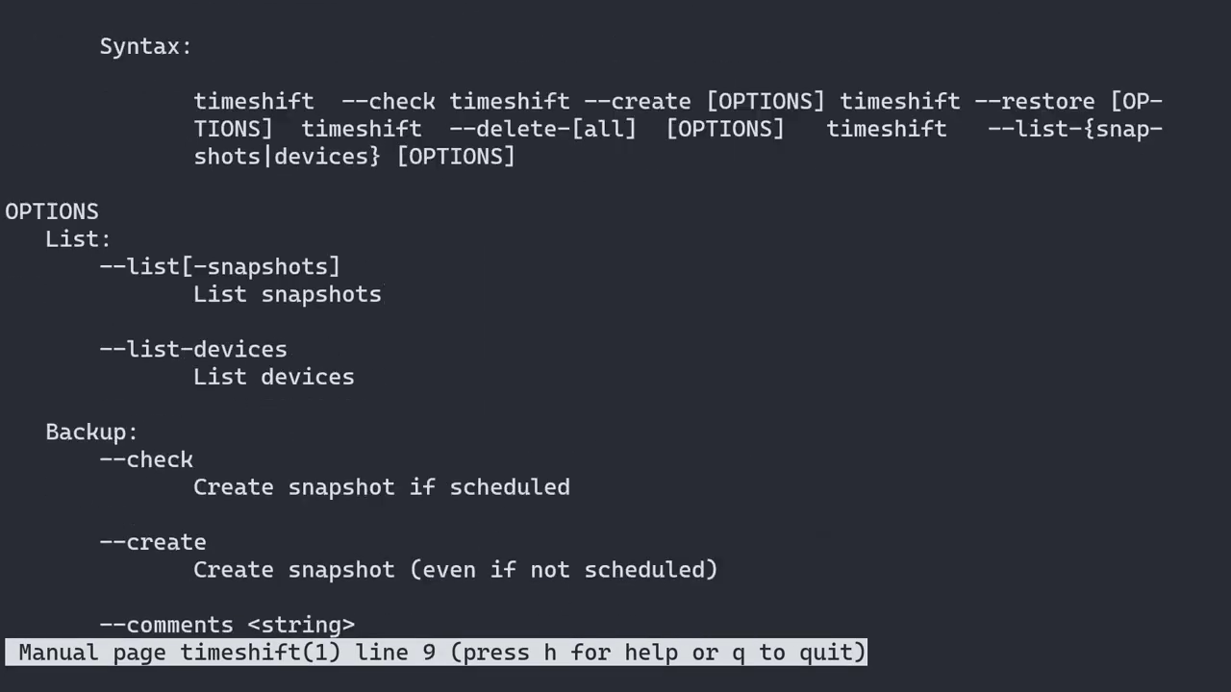
{"action": "key", "text": "q"}
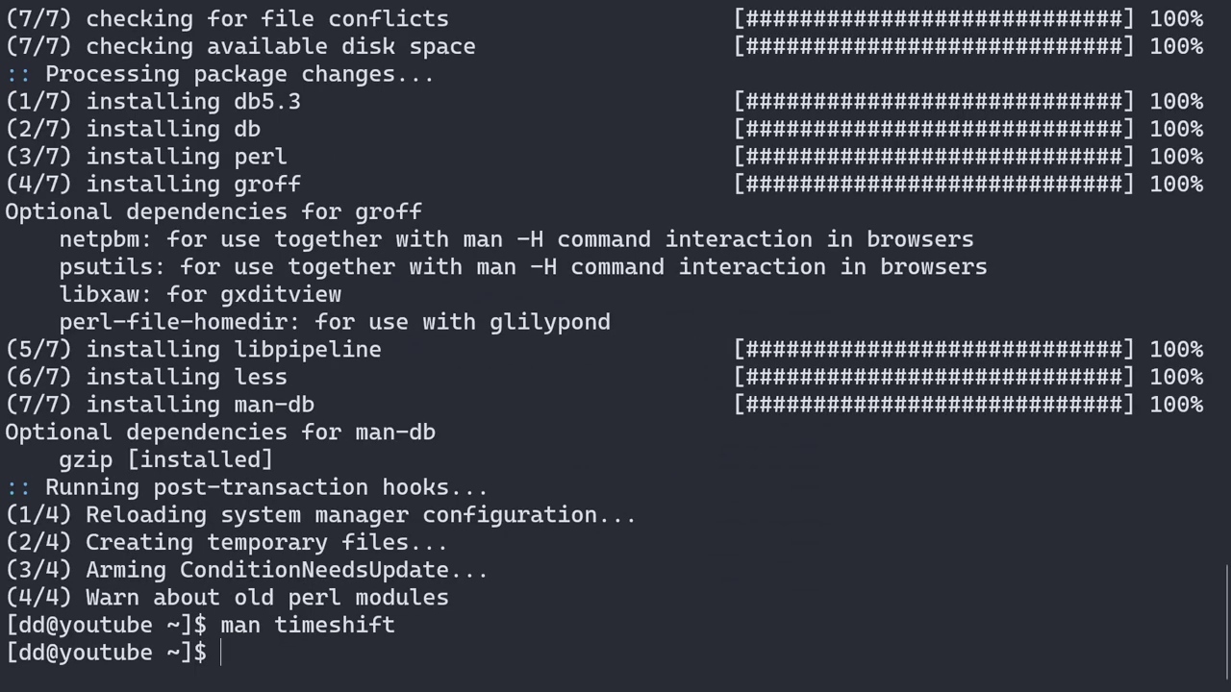
- Reopen the timeshift manual page and read through the backup, restore and delete options down to the EXAMPLES section
{"action": "key", "text": "Up"}
{"action": "key", "text": "Return"}
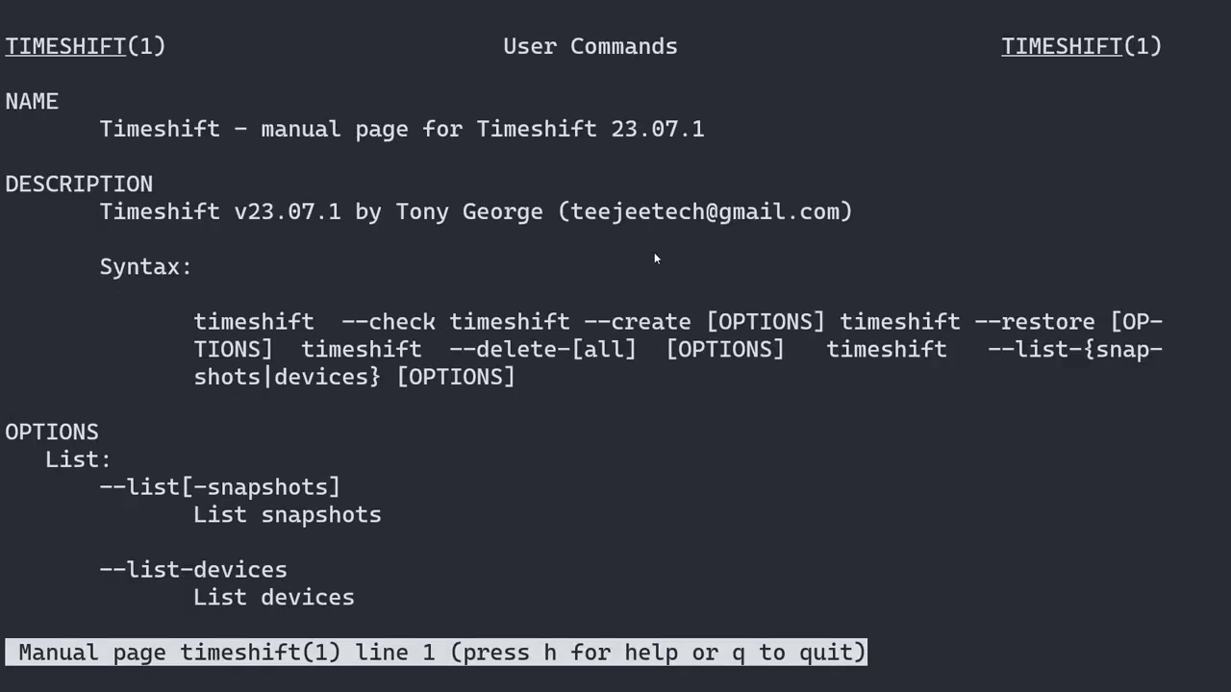
{"action": "key", "text": "Down"}
{"action": "key", "text": "Down"}
{"action": "key", "text": "Down"}
{"action": "key", "text": "Down"}
{"action": "key", "text": "Down"}
{"action": "key", "text": "Down"}
{"action": "key", "text": "Down"}
{"action": "key", "text": "Down"}
{"action": "key", "text": "Down"}
{"action": "key", "text": "Down"}
{"action": "key", "text": "Down"}
{"action": "key", "text": "Down"}
{"action": "key", "text": "Down"}
{"action": "key", "text": "Down"}
{"action": "key", "text": "Down"}
{"action": "key", "text": "Down"}
{"action": "key", "text": "Down"}
{"action": "key", "text": "Down"}
{"action": "key", "text": "Down"}
{"action": "key", "text": "Down"}
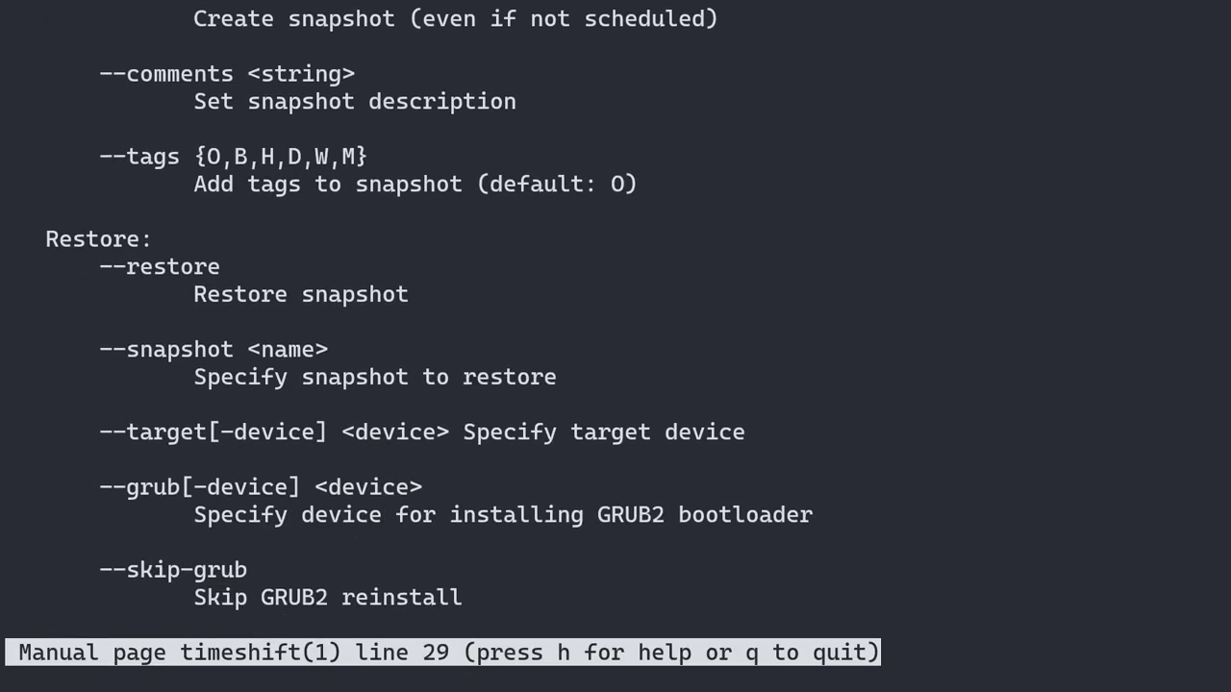
{"action": "key", "text": "Down"}
{"action": "key", "text": "Down"}
{"action": "key", "text": "Down"}
{"action": "key", "text": "Down"}
{"action": "key", "text": "Down"}
{"action": "key", "text": "Down"}
{"action": "key", "text": "Down"}
{"action": "key", "text": "Down"}
{"action": "key", "text": "Down"}
{"action": "key", "text": "Down"}
{"action": "key", "text": "Down"}
{"action": "key", "text": "Down"}
{"action": "key", "text": "Down"}
{"action": "key", "text": "Down"}
{"action": "key", "text": "Down"}
{"action": "key", "text": "Down"}
{"action": "key", "text": "Down"}
{"action": "key", "text": "Down"}
{"action": "key", "text": "Down"}
{"action": "key", "text": "Down"}
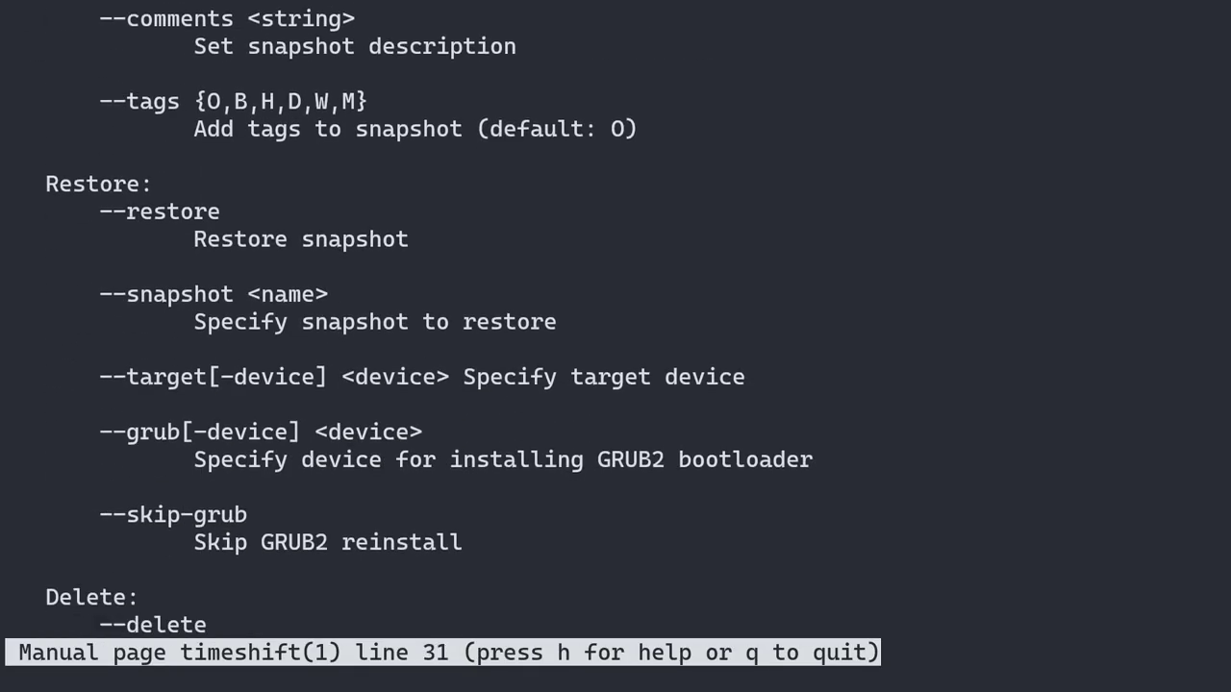
{"action": "key", "text": "Down"}
{"action": "key", "text": "Down"}
{"action": "key", "text": "Down"}
{"action": "key", "text": "Down"}
{"action": "key", "text": "Down"}
{"action": "key", "text": "Down"}
{"action": "key", "text": "Down"}
{"action": "key", "text": "Down"}
{"action": "key", "text": "Down"}
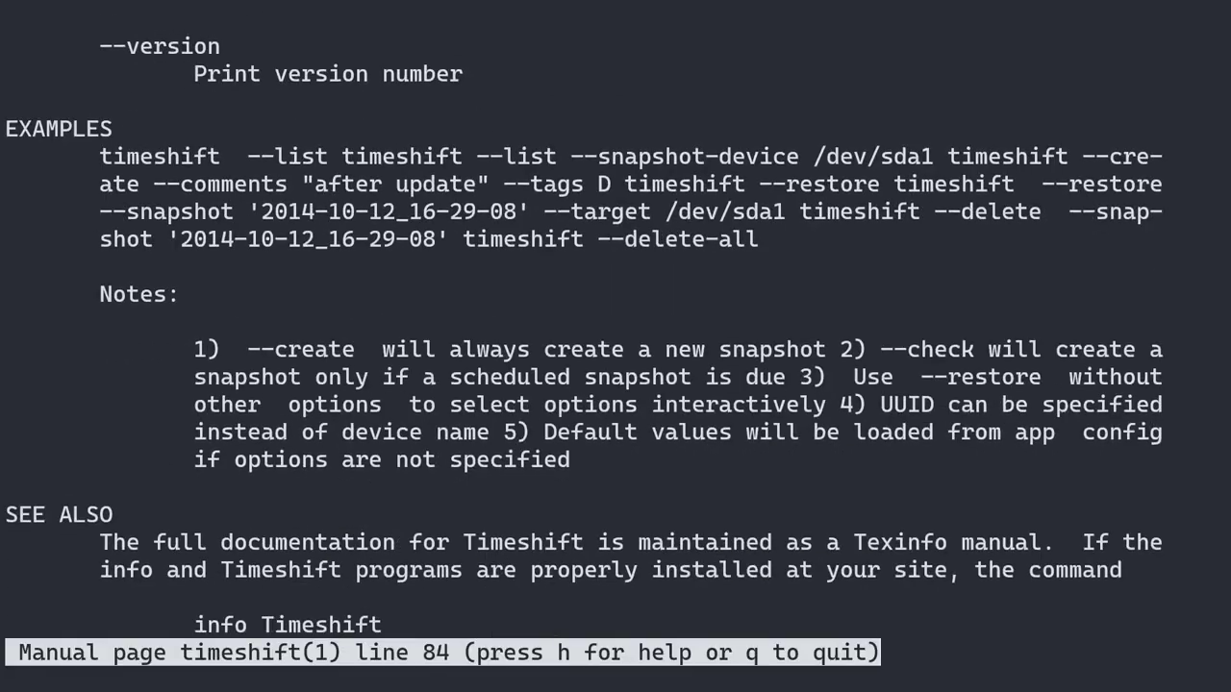
{"action": "key", "text": "Up"}
{"action": "key", "text": "Up"}
{"action": "key", "text": "Up"}
{"action": "key", "text": "Up"}
{"action": "key", "text": "Up"}
{"action": "key", "text": "Up"}
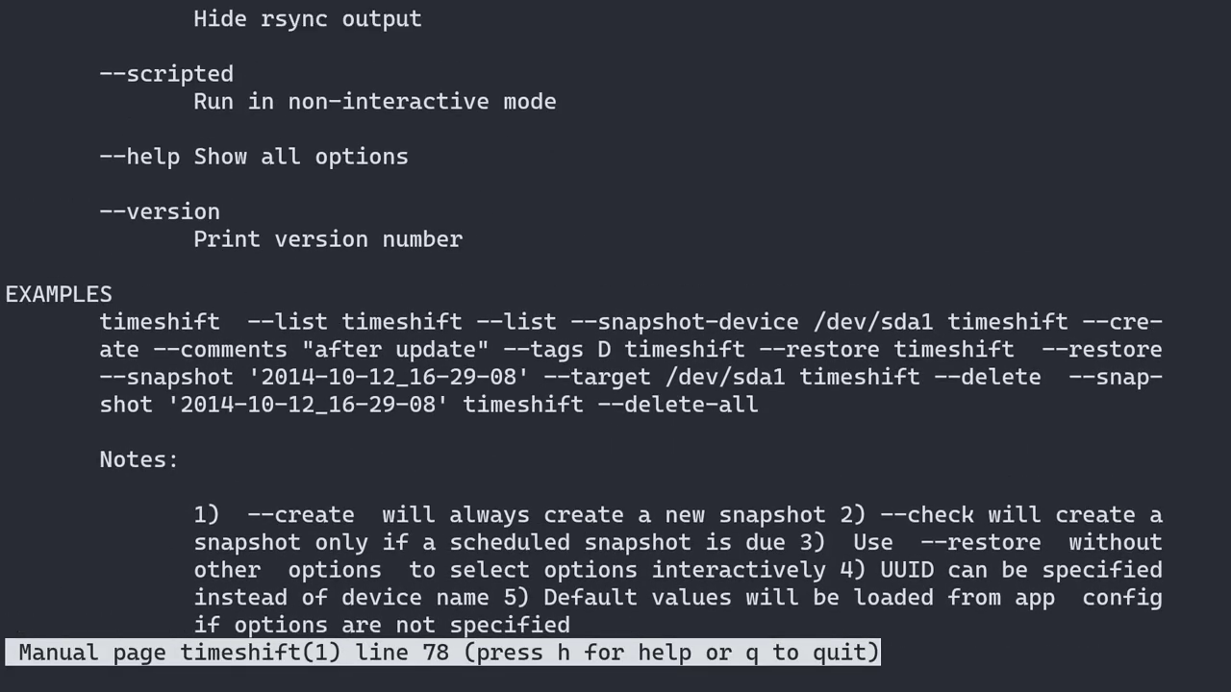
{"action": "key", "text": "Up"}
{"action": "key", "text": "Up"}
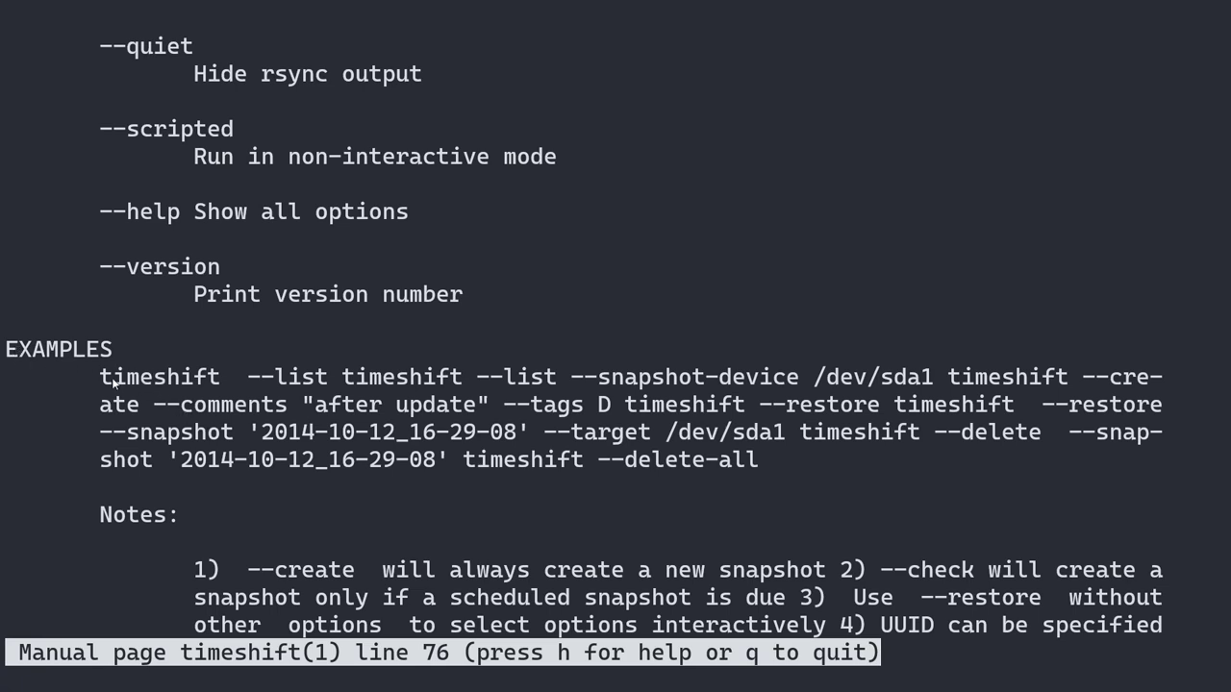
- Examine the example commands for listing, creating with comments and tags, and restoring snapshots, and close the manual page
{"action": "left_click_drag", "start_coordinate": [100, 377], "coordinate": [756, 454]}
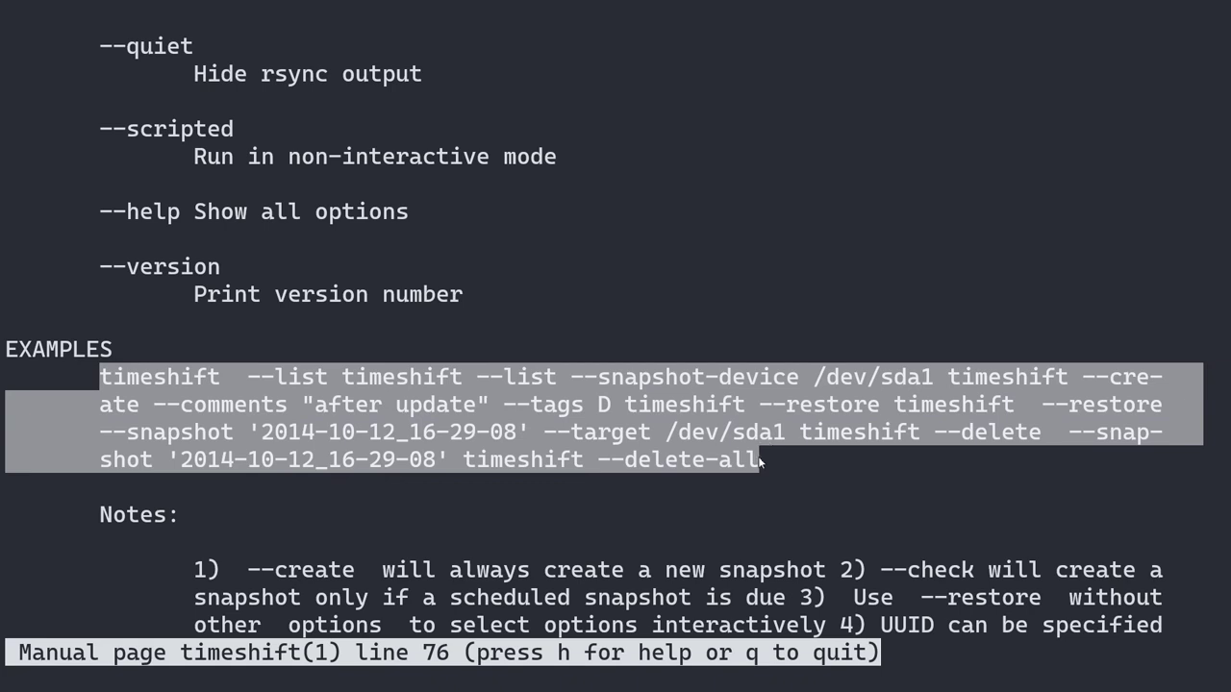
{"action": "left_click", "coordinate": [220, 377]}
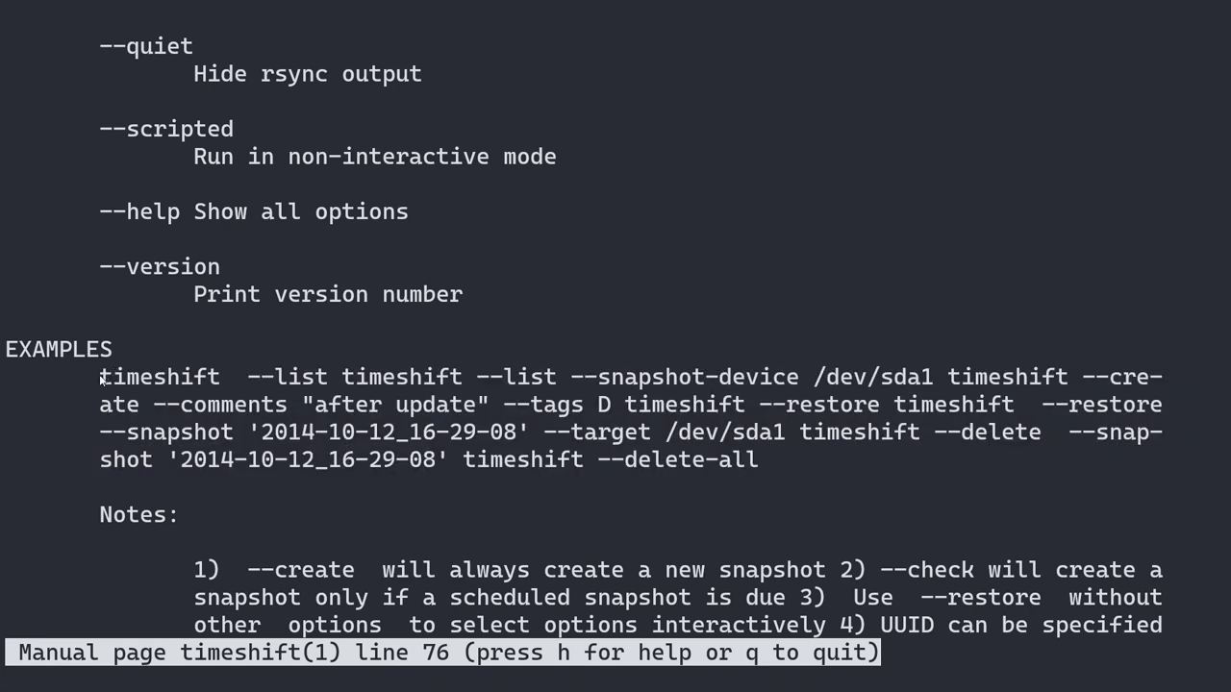
{"action": "left_click_drag", "start_coordinate": [103, 377], "coordinate": [323, 378]}
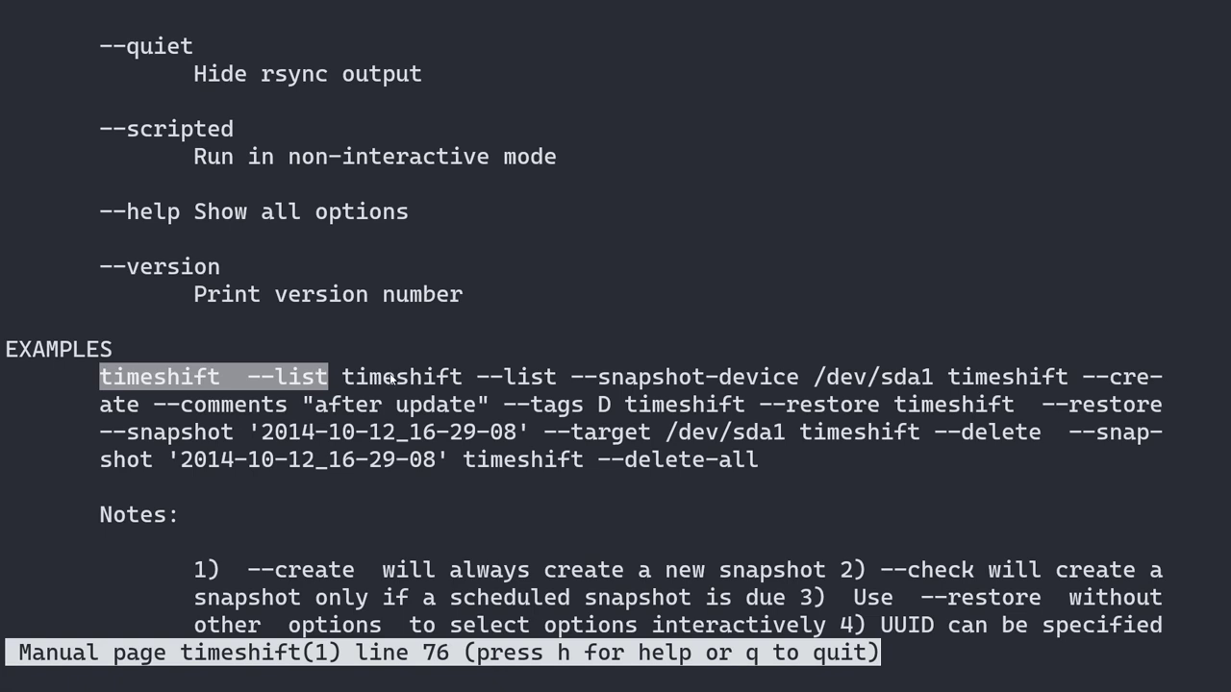
{"action": "left_click_drag", "start_coordinate": [342, 377], "coordinate": [933, 379]}
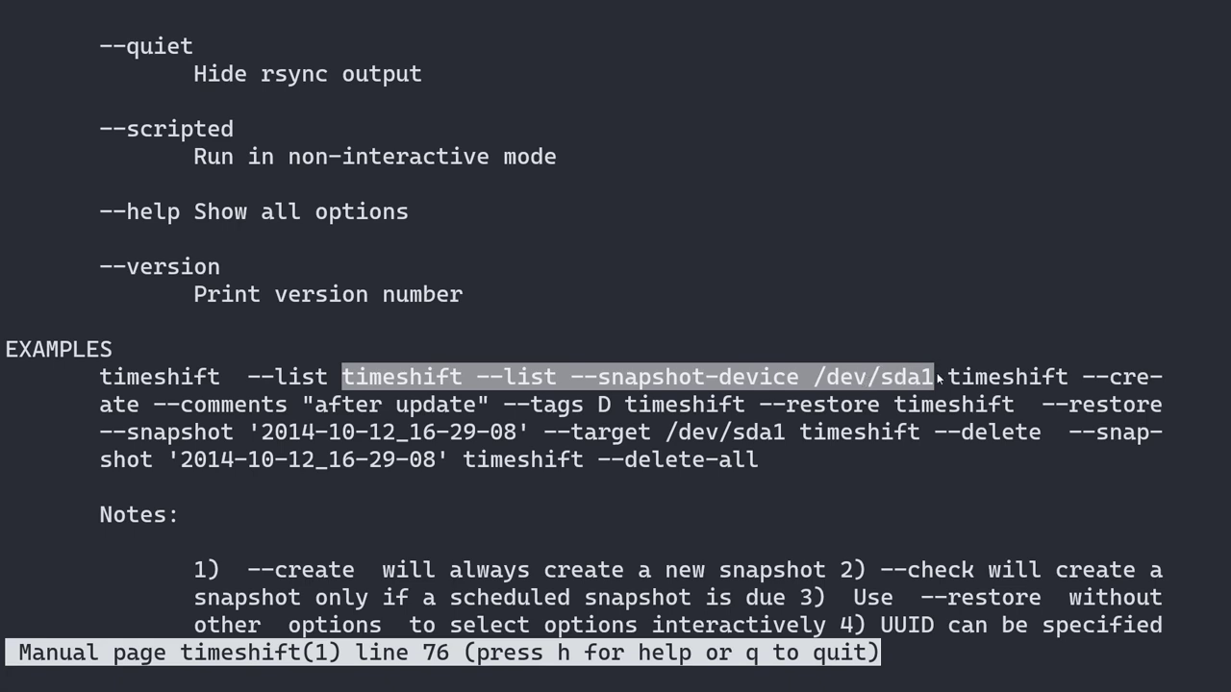
{"action": "left_click_drag", "start_coordinate": [952, 380], "coordinate": [483, 409]}
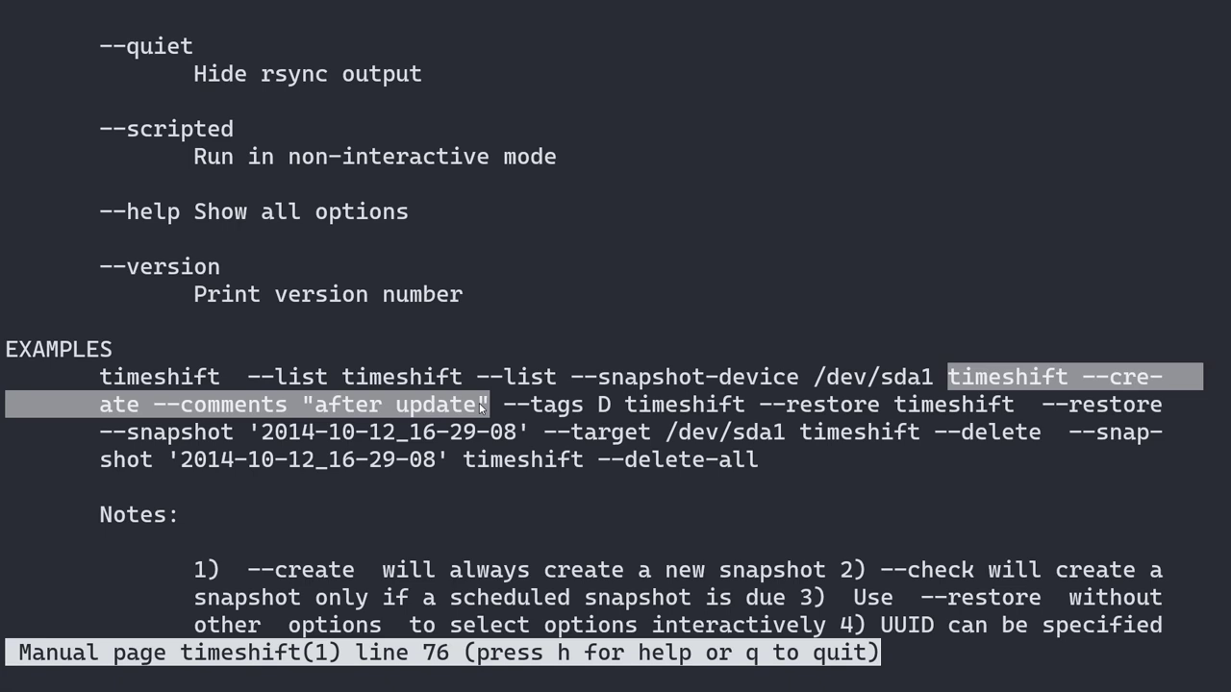
{"action": "left_click_drag", "start_coordinate": [481, 409], "coordinate": [606, 407]}
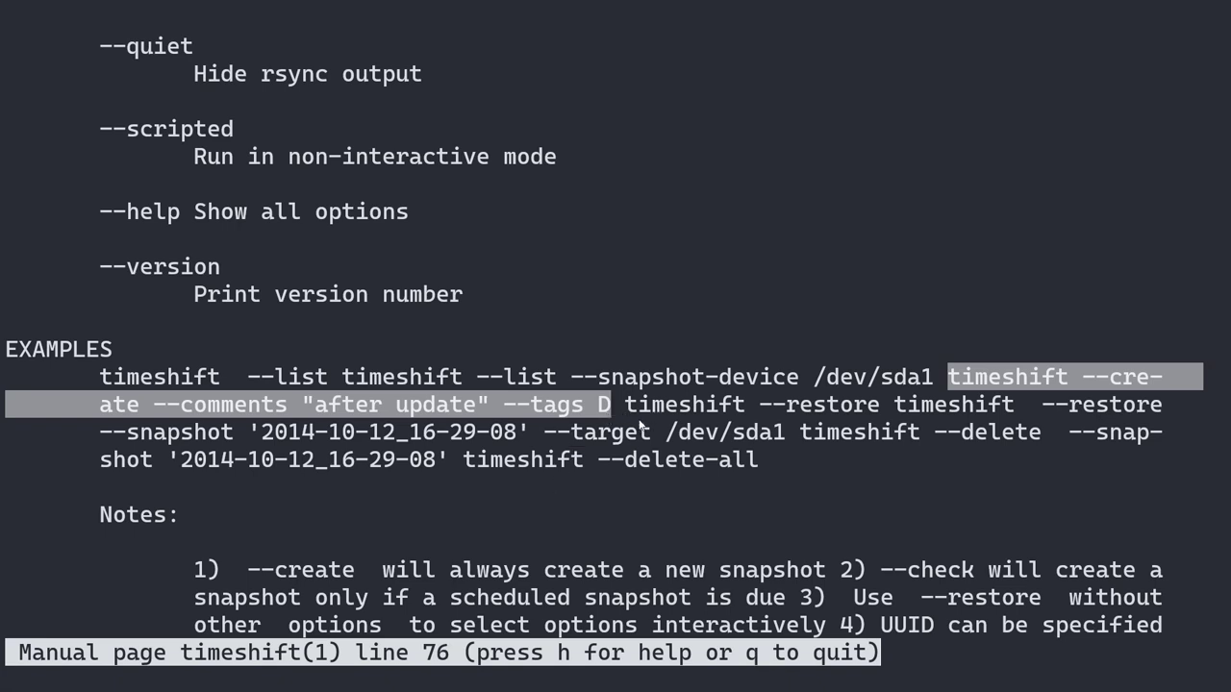
{"action": "left_click_drag", "start_coordinate": [625, 405], "coordinate": [874, 410]}
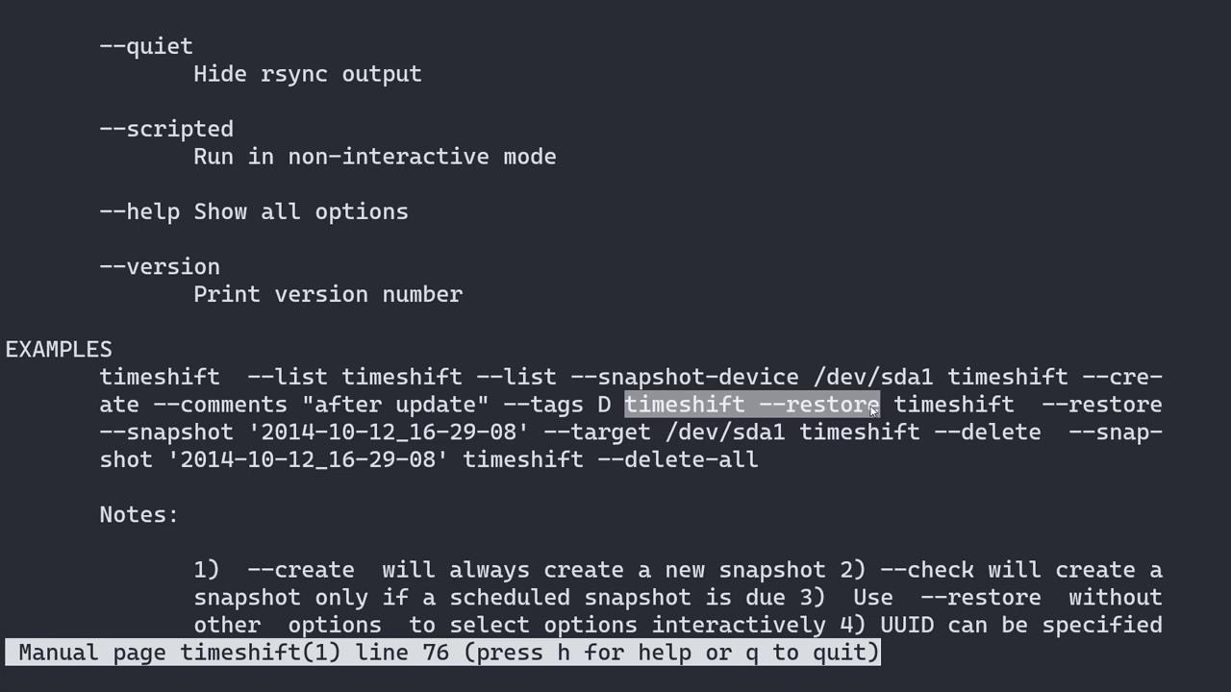
{"action": "key", "text": "q"}
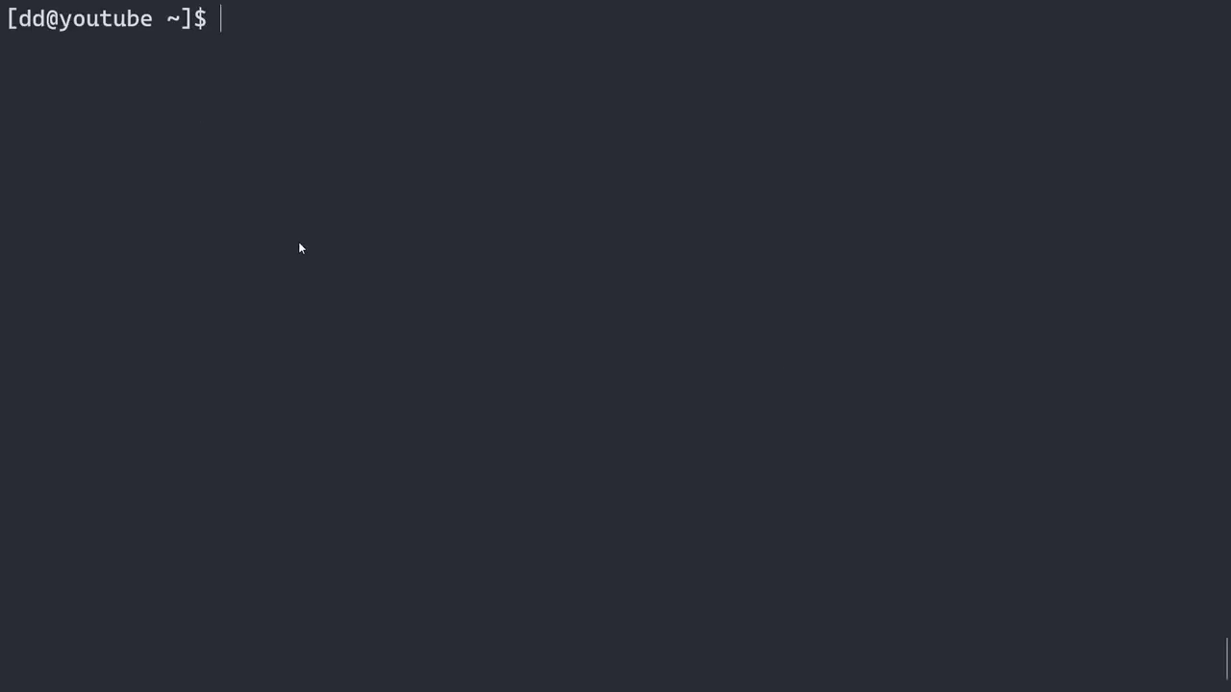
- List the system's block devices and mount points with lsblk
{"action": "type", "text": "lsblk"}
{"action": "key", "text": "Return"}
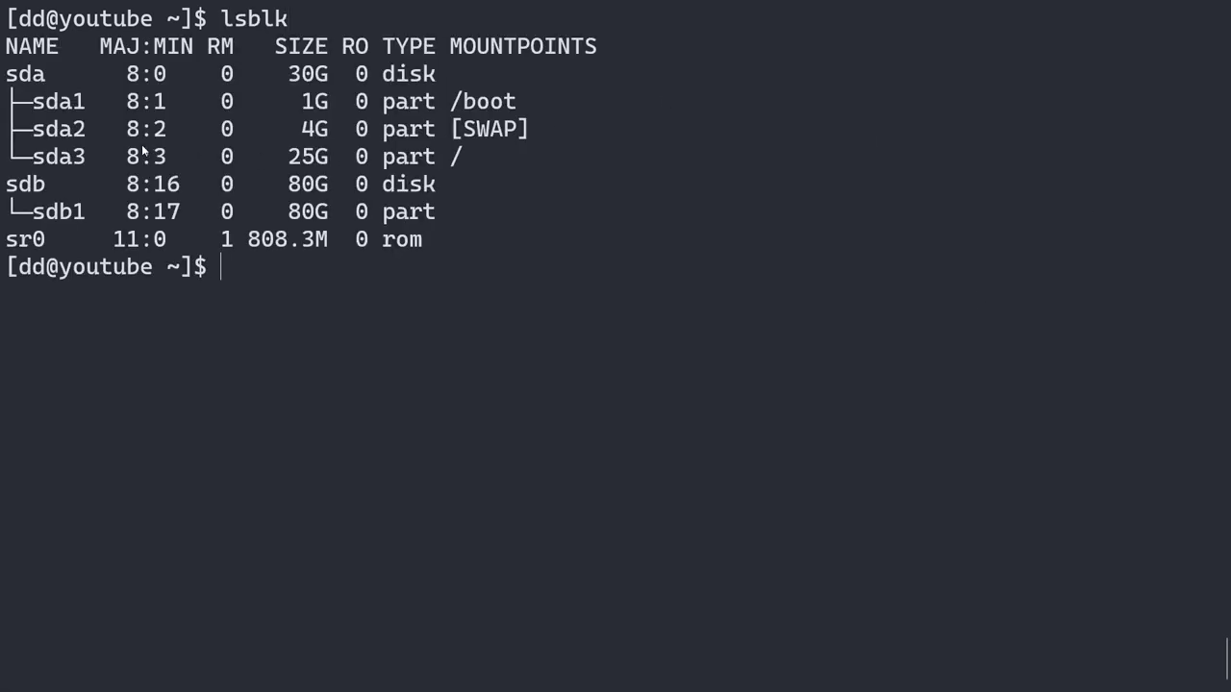
- Examine the root partition sda3 and the sdb disk with its unmounted partition sdb1 in the block device list
{"action": "left_click_drag", "start_coordinate": [91, 155], "coordinate": [456, 165]}
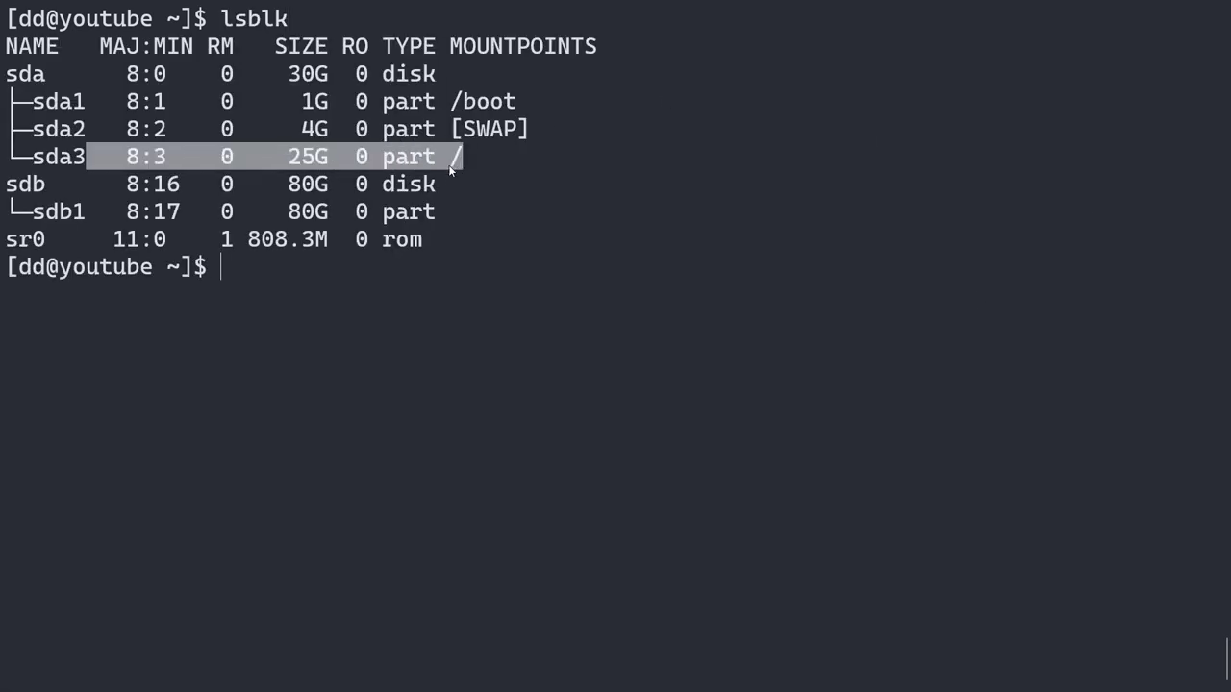
{"action": "double_click", "coordinate": [81, 211]}
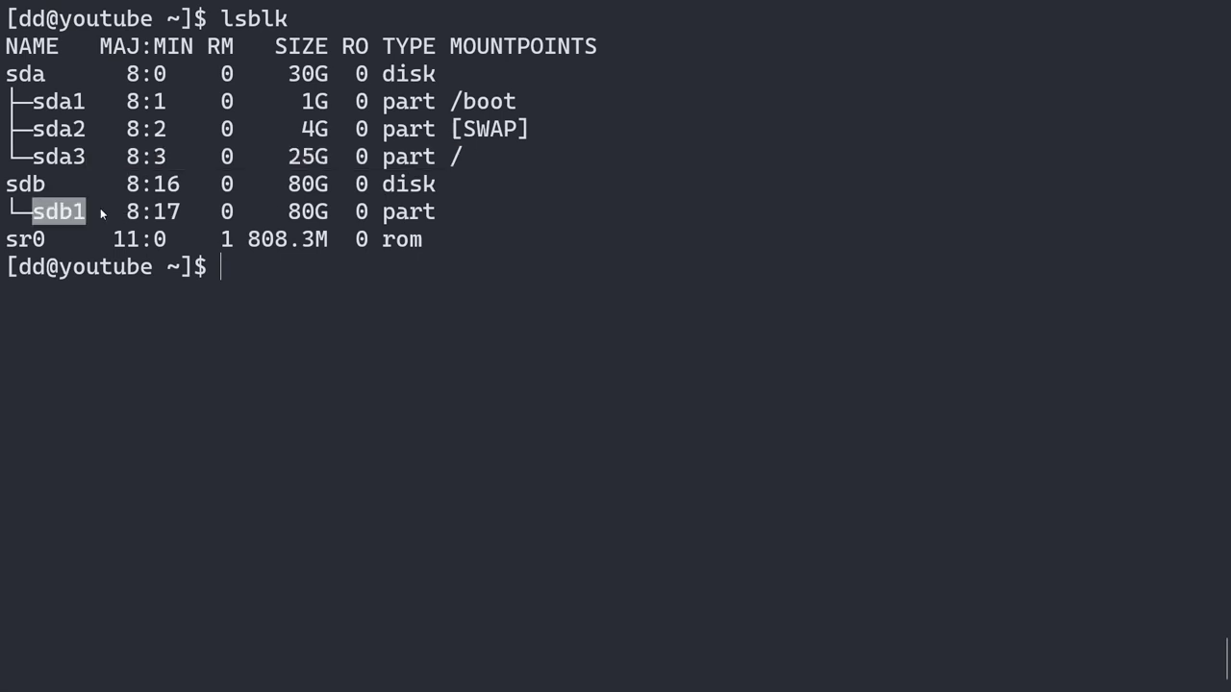
{"action": "left_click_drag", "start_coordinate": [102, 210], "coordinate": [433, 213]}
{"action": "left_click_drag", "start_coordinate": [21, 184], "coordinate": [318, 184]}
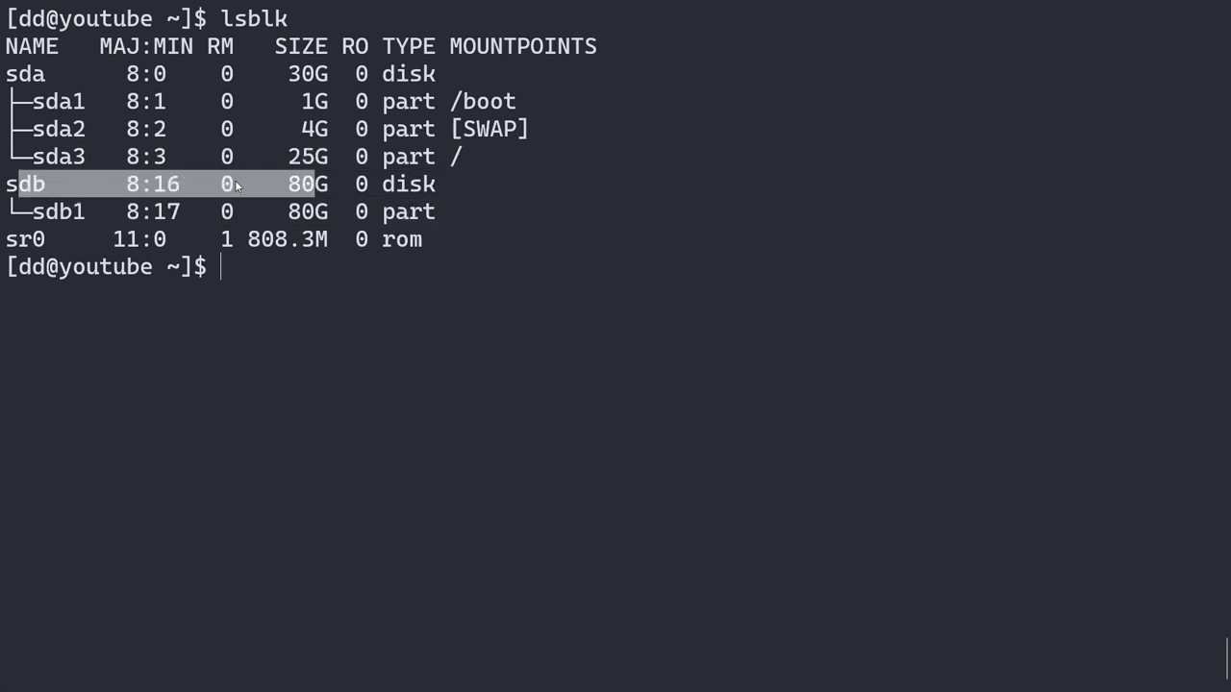
{"action": "left_click_drag", "start_coordinate": [50, 212], "coordinate": [429, 206]}
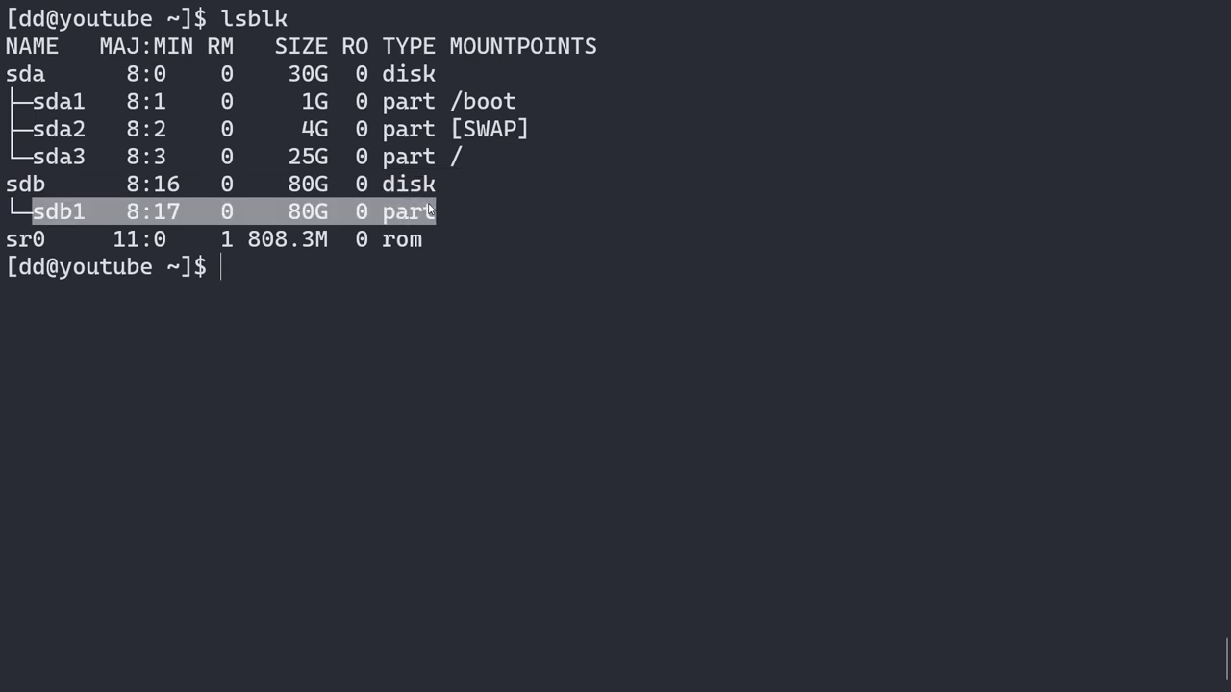
{"action": "left_click", "coordinate": [337, 297]}
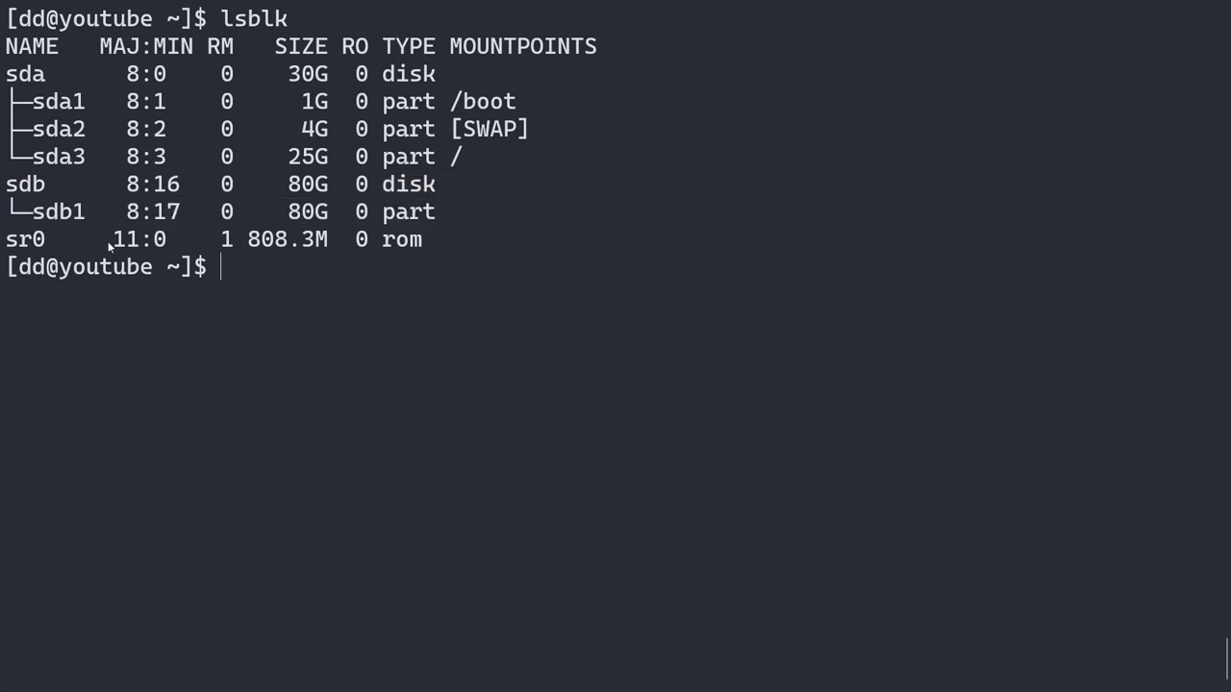
{"action": "double_click", "coordinate": [42, 214]}
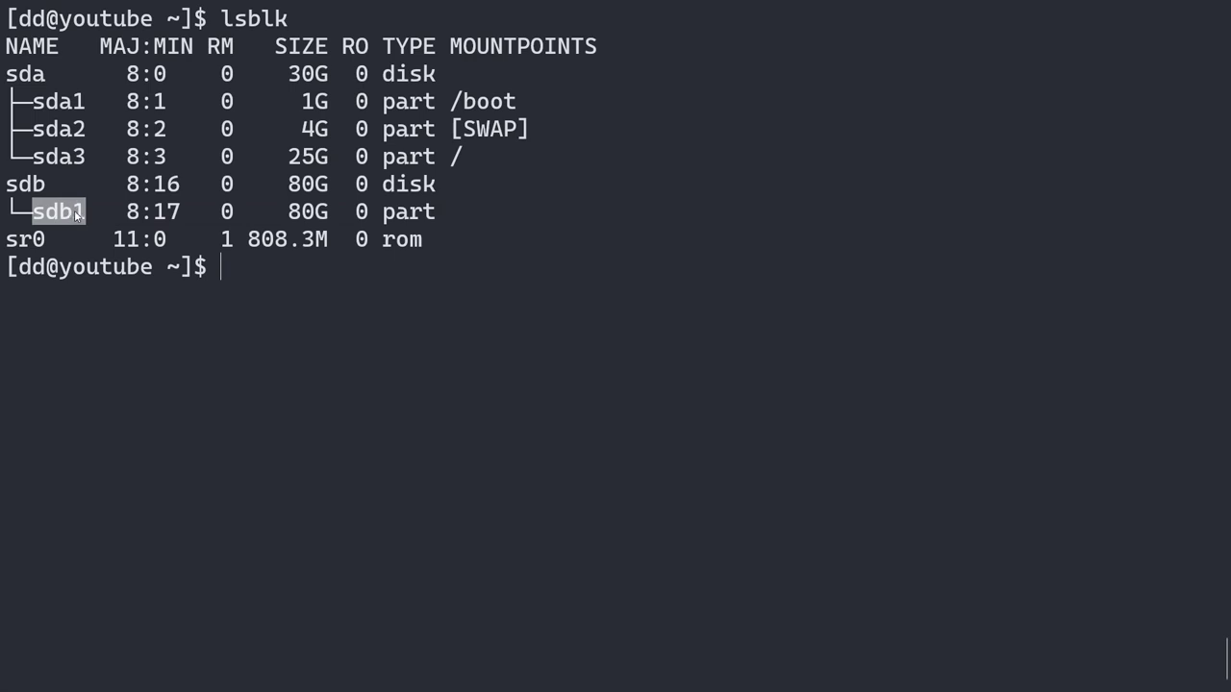
{"action": "left_click", "coordinate": [275, 270]}
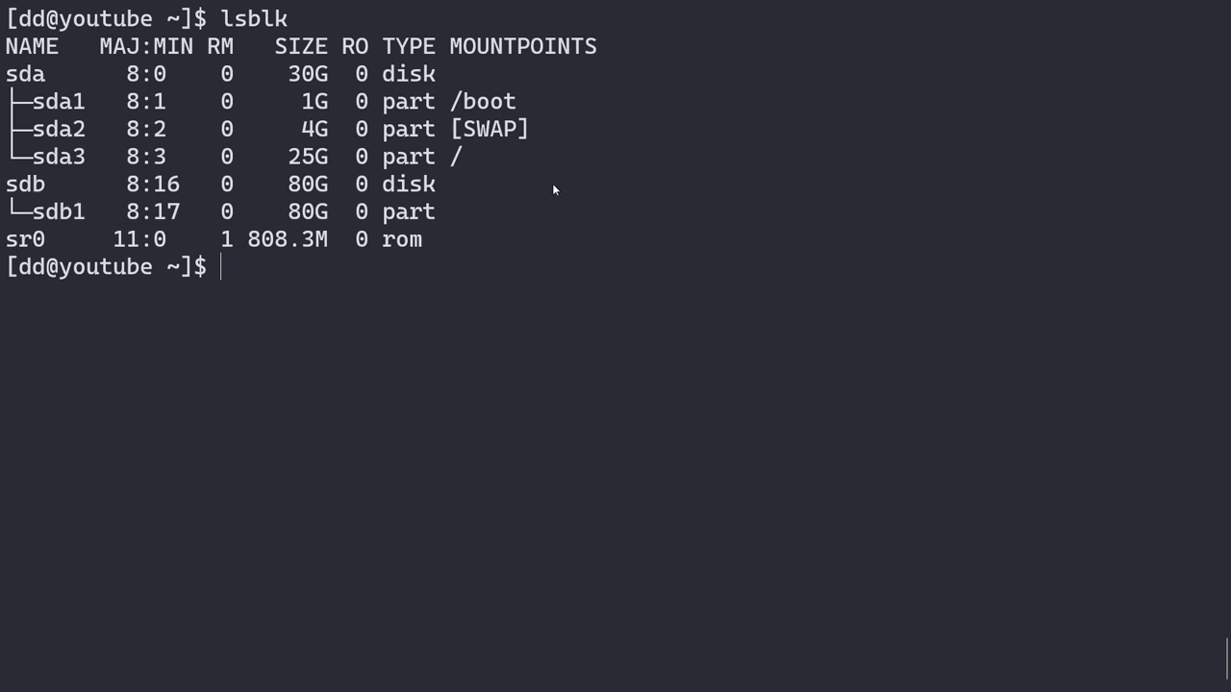
- Mount /dev/sdb1 at /backup with root privileges, using the --mkdir option to create the mount directory
{"action": "type", "text": "sudo mount /"}
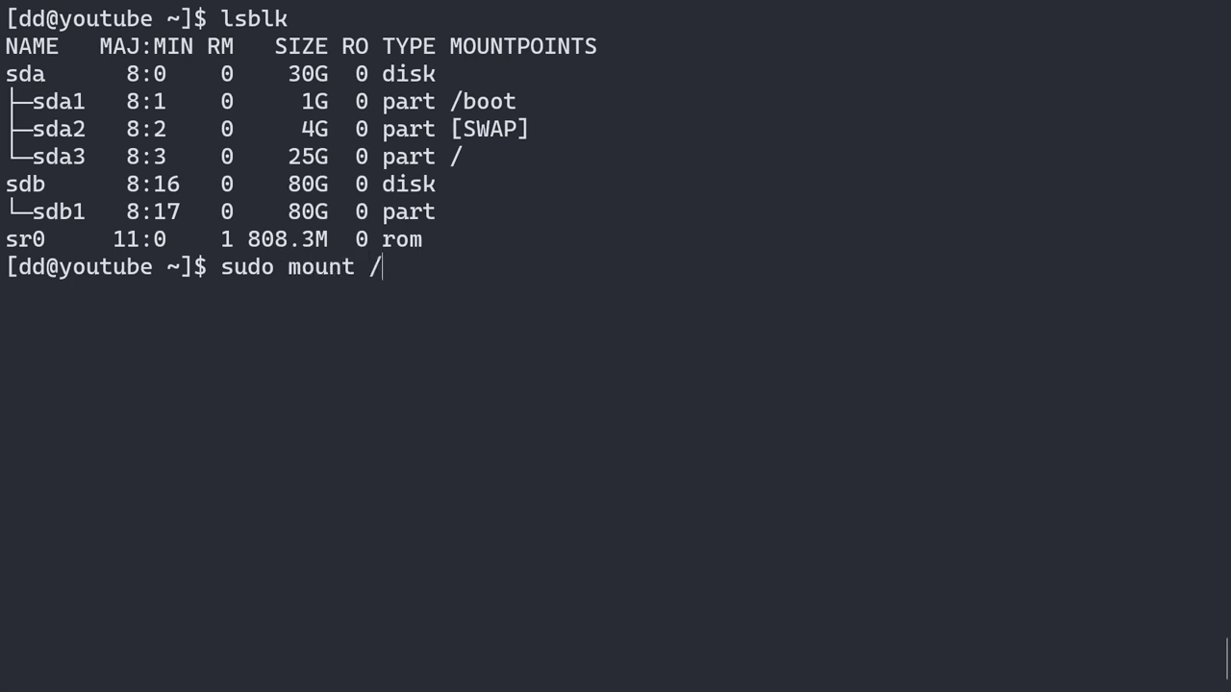
{"action": "key", "text": "BackSpace"}
{"action": "type", "text": "--mkdir "}
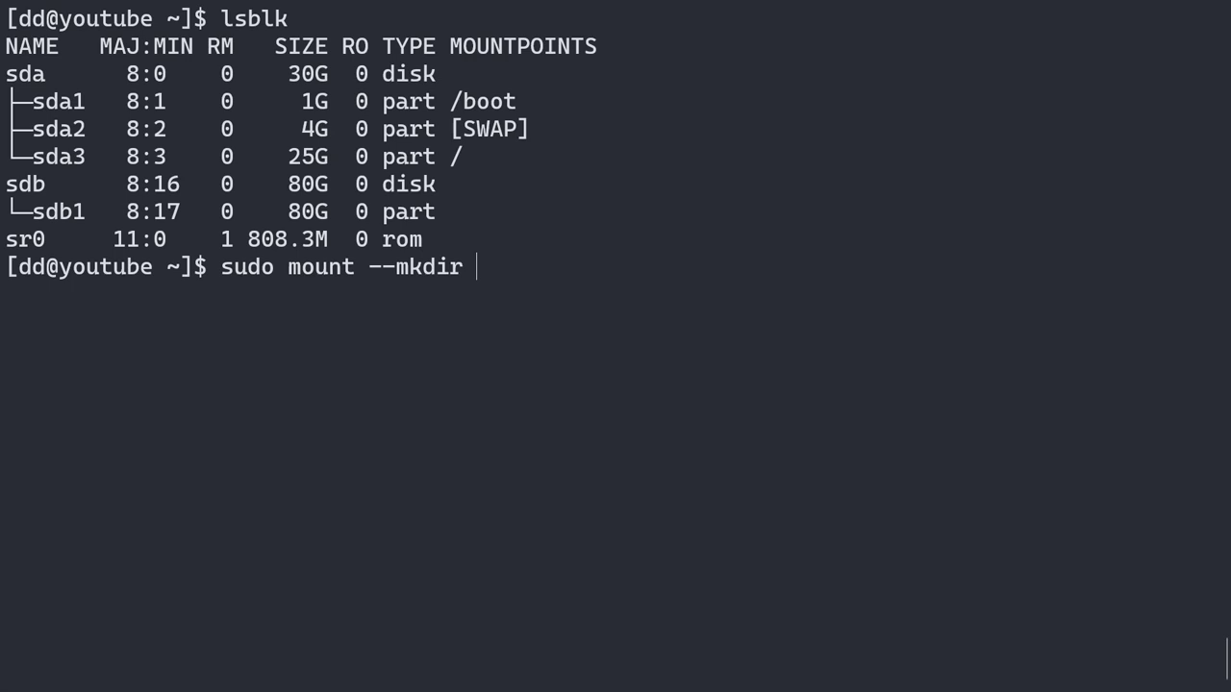
{"action": "type", "text": "/dev/sdb1"}
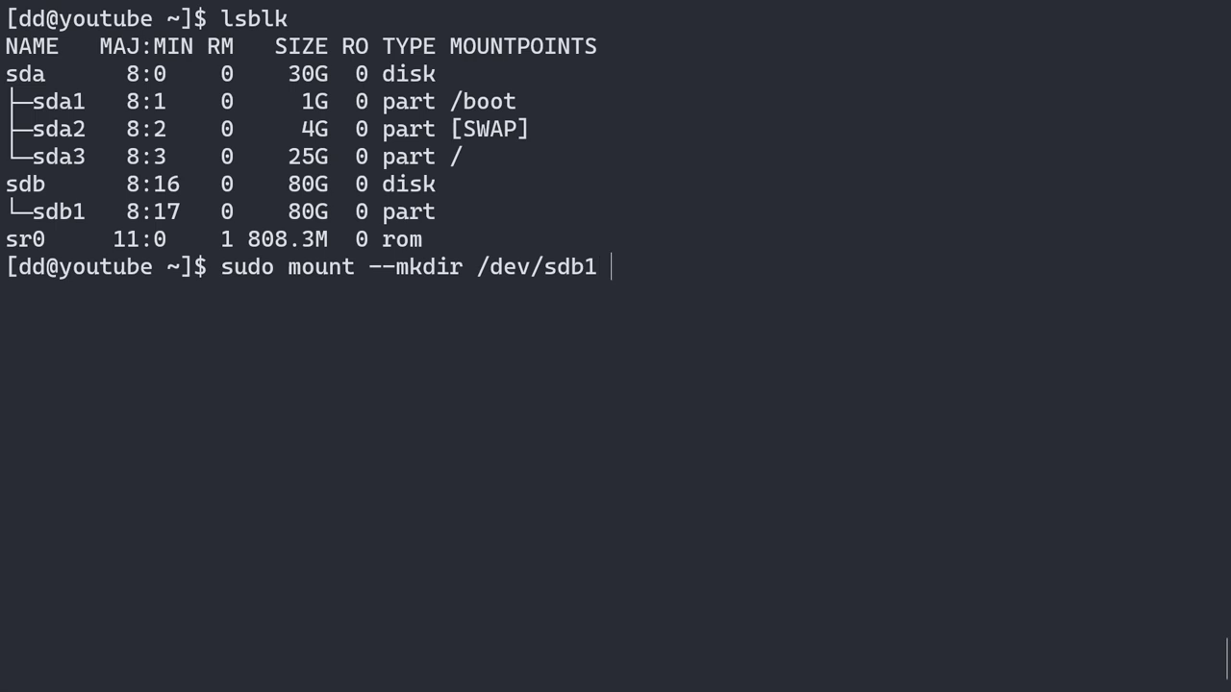
{"action": "type", "text": "/backup"}
{"action": "key", "text": "Return"}
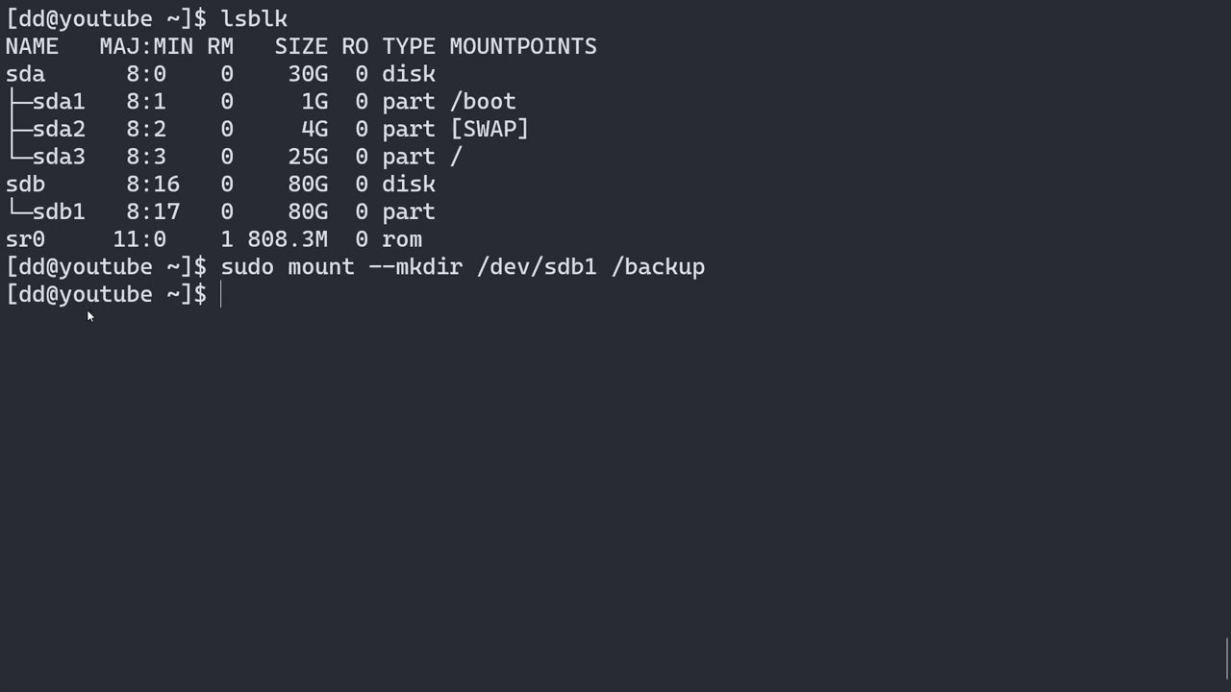
- List the block devices again with lsblk and check the mount point of sdb1
{"action": "type", "text": "lsblk"}
{"action": "key", "text": "Return"}
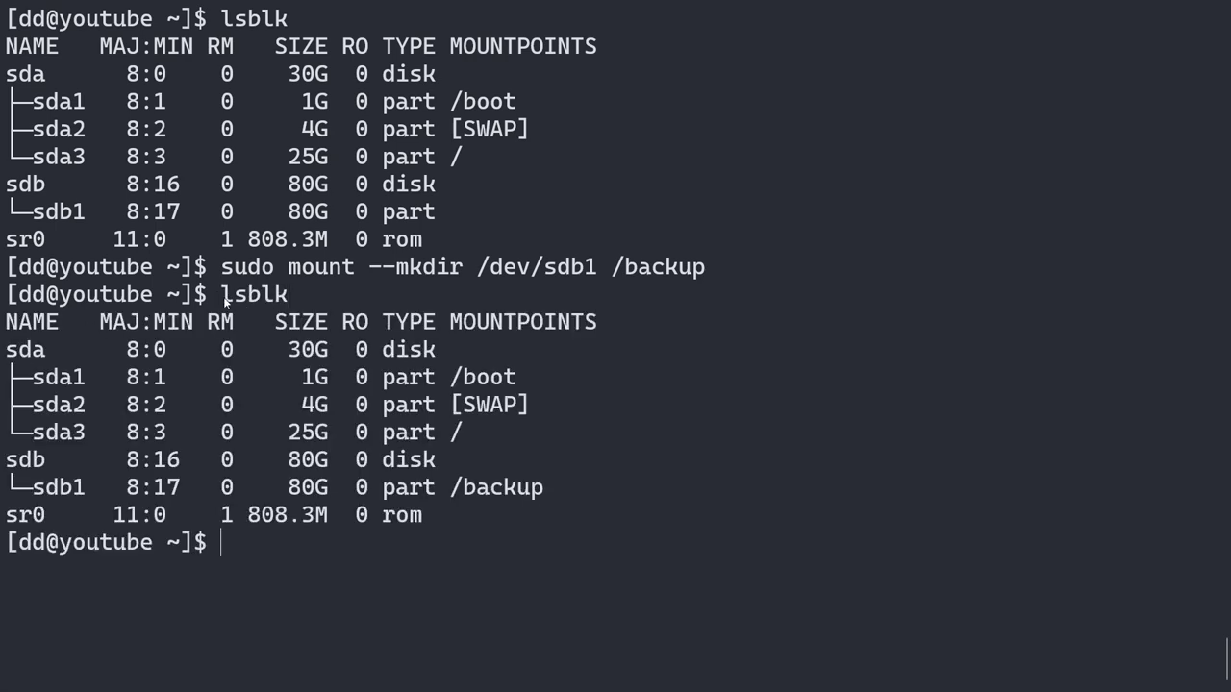
{"action": "left_click_drag", "start_coordinate": [448, 487], "coordinate": [579, 484]}
{"action": "left_click", "coordinate": [68, 489]}
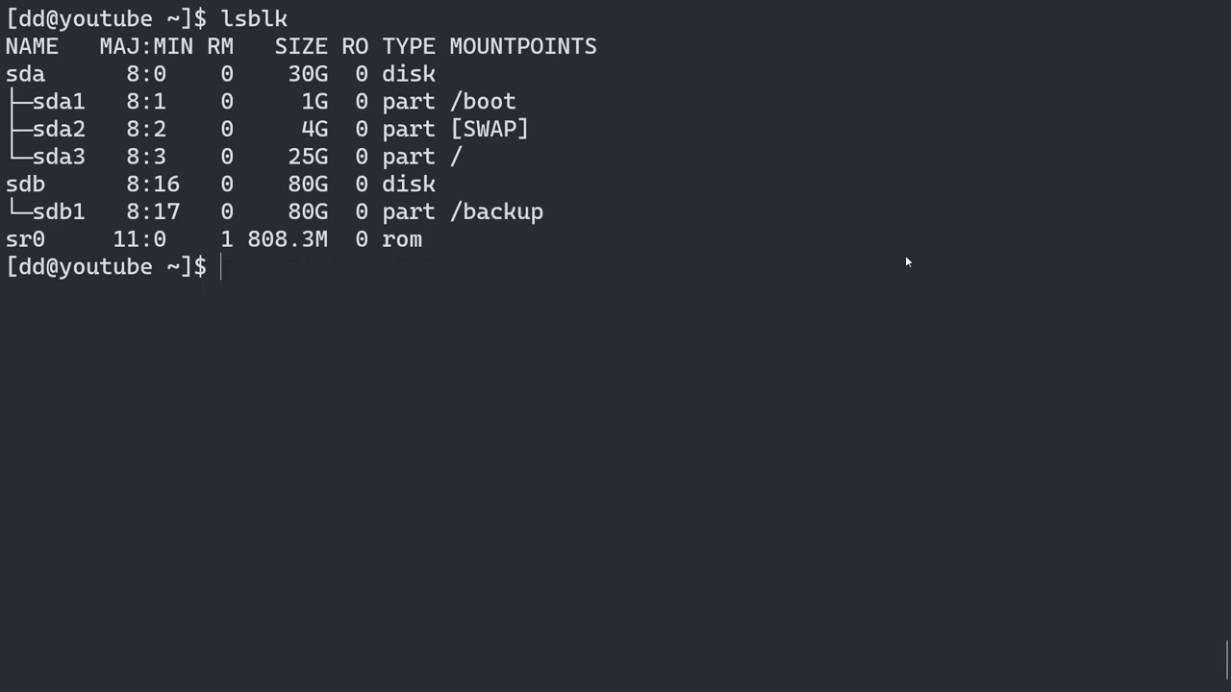
- Create a Timeshift snapshot from the command line with the comment "Initial snapshot" and /dev/sdb1 as the snapshot device
{"action": "type", "text": "sudo timeshift --"}
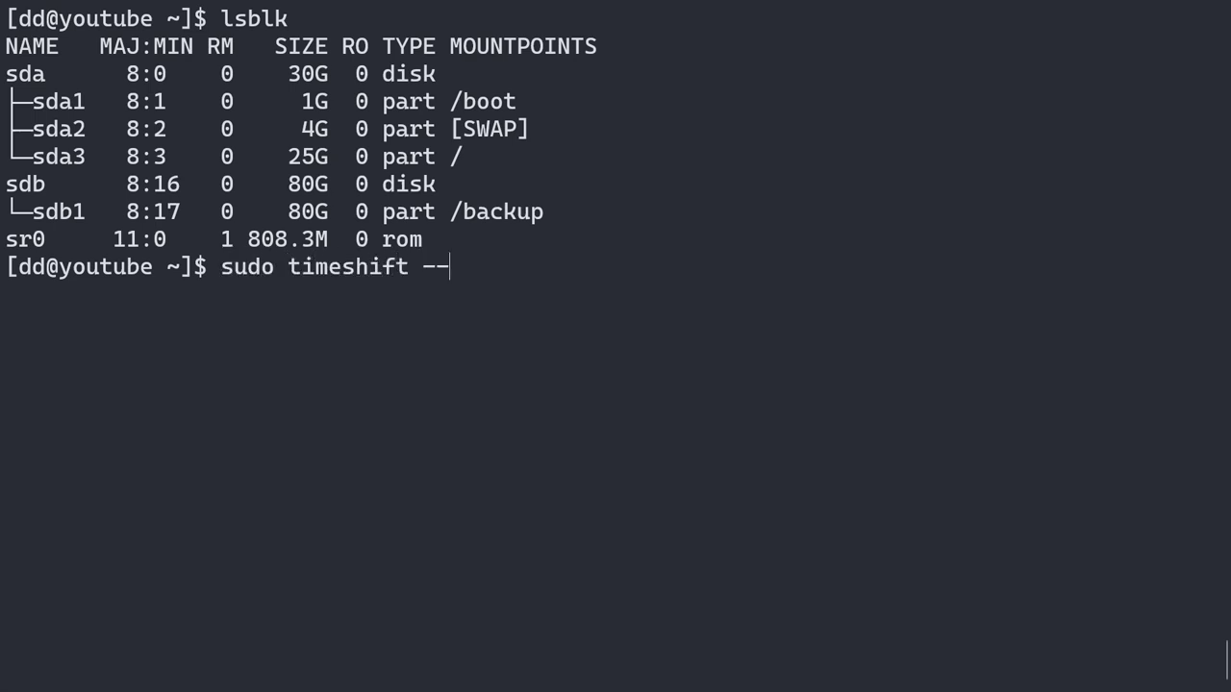
{"action": "type", "text": "create --"}
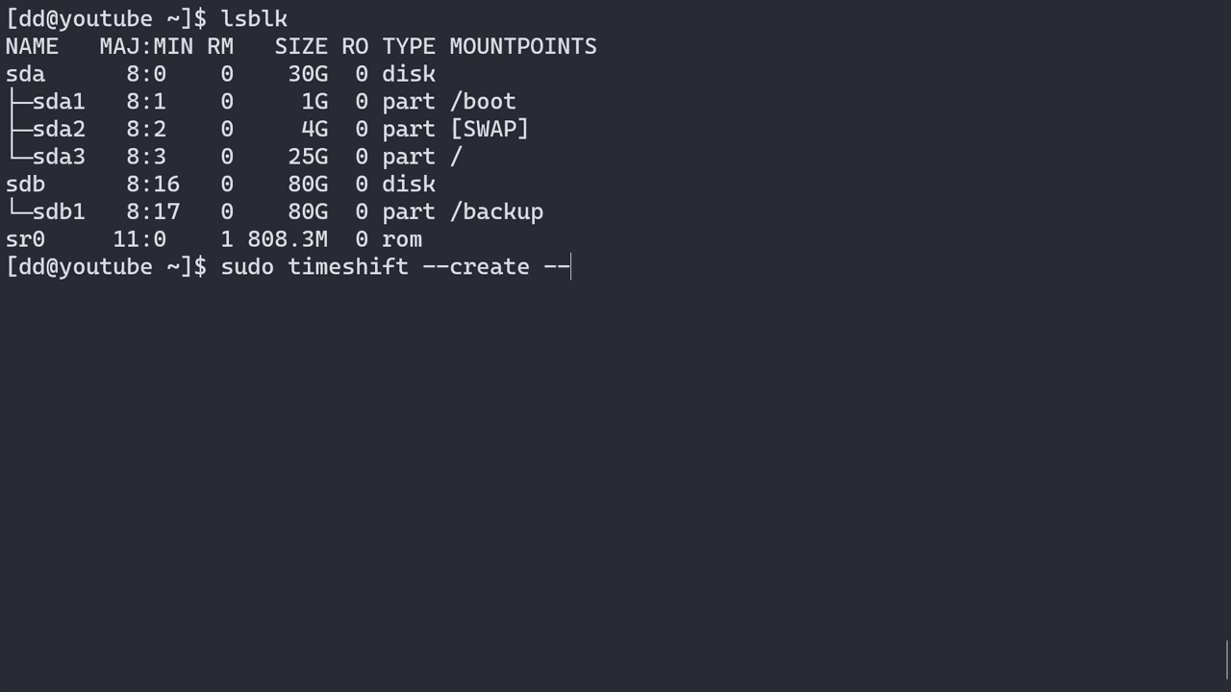
{"action": "type", "text": "comments \""}
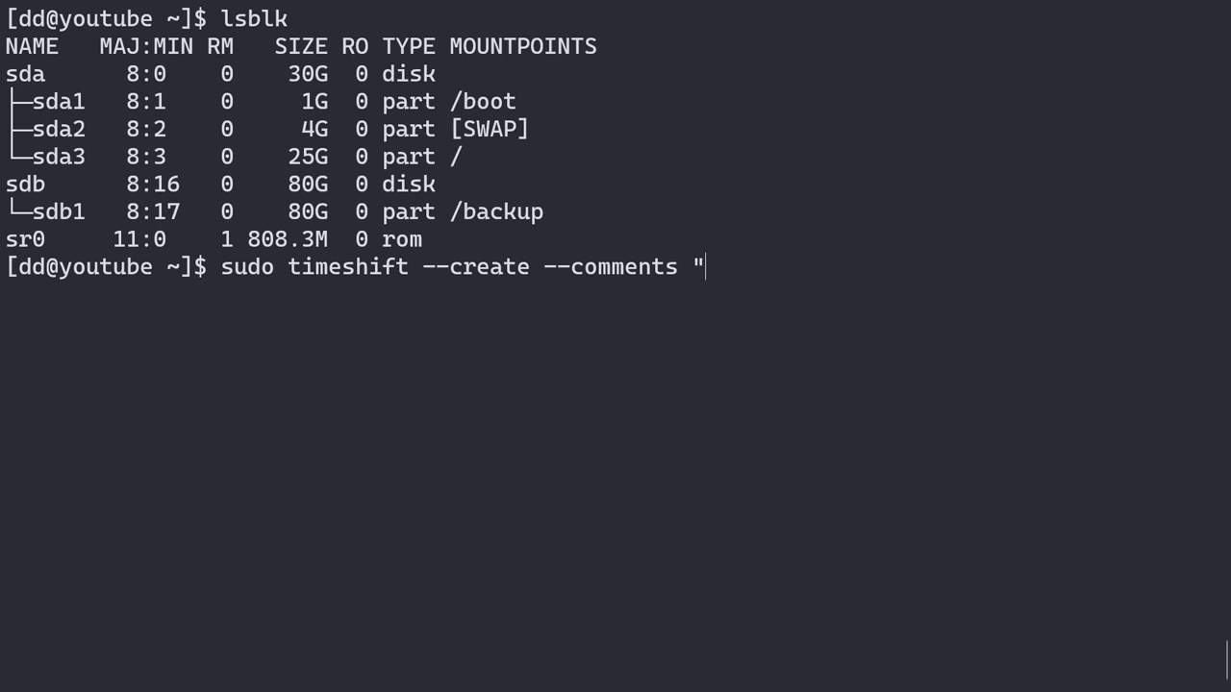
{"action": "type", "text": "Initial "}
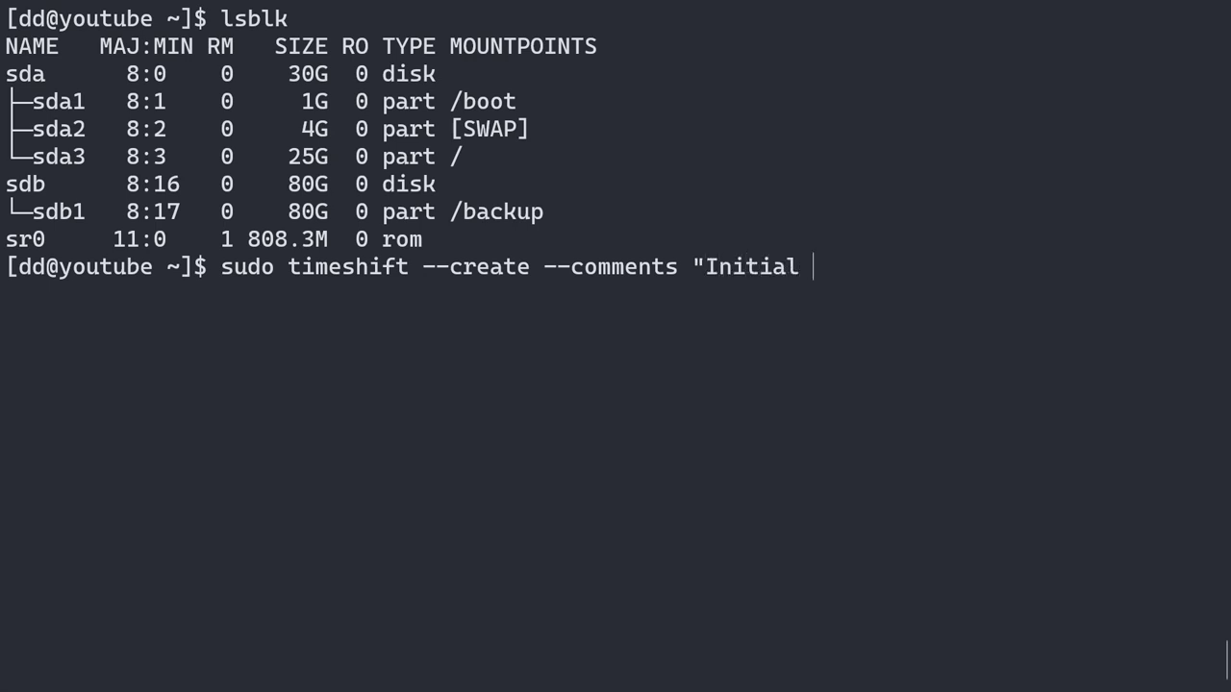
{"action": "type", "text": "snapshot\" "}
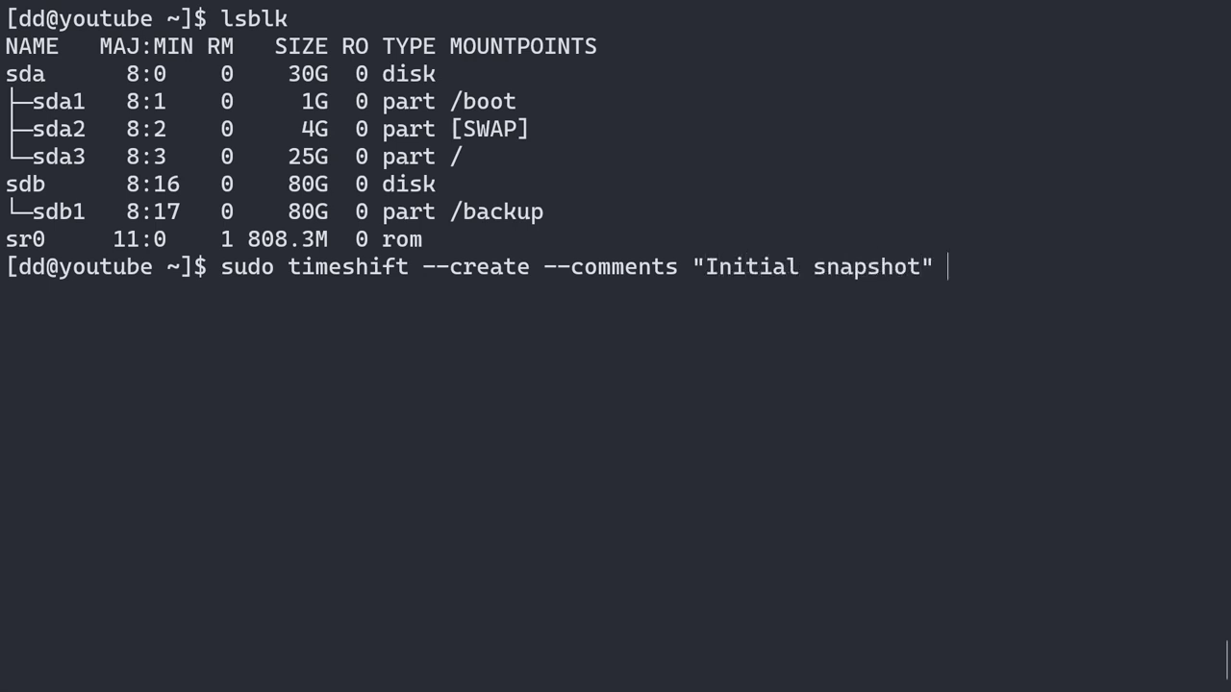
{"action": "type", "text": "--snapshot"}
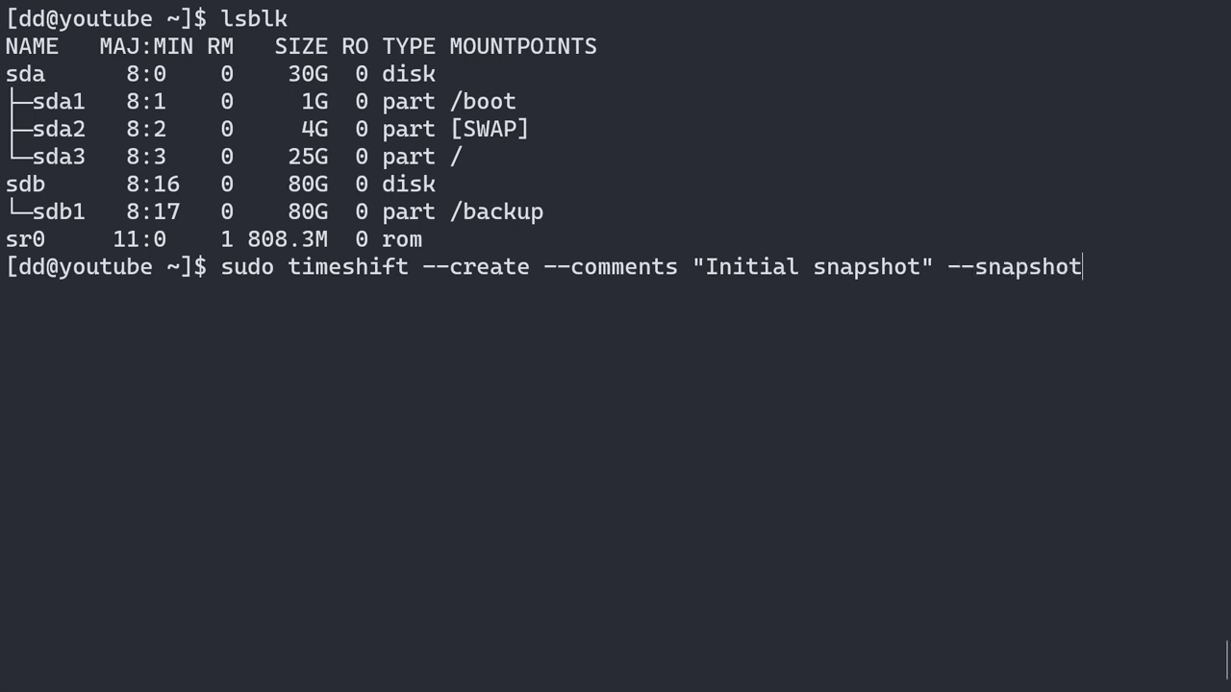
{"action": "type", "text": "-device"}
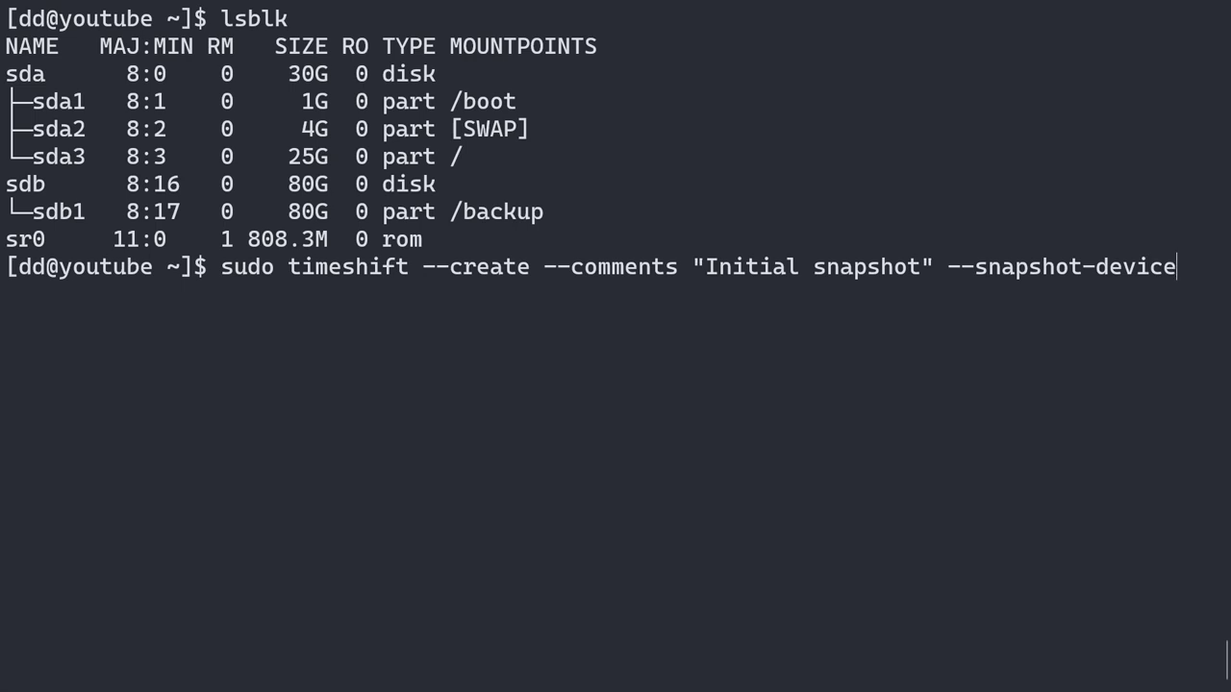
{"action": "type", "text": " /dev/sdb1"}
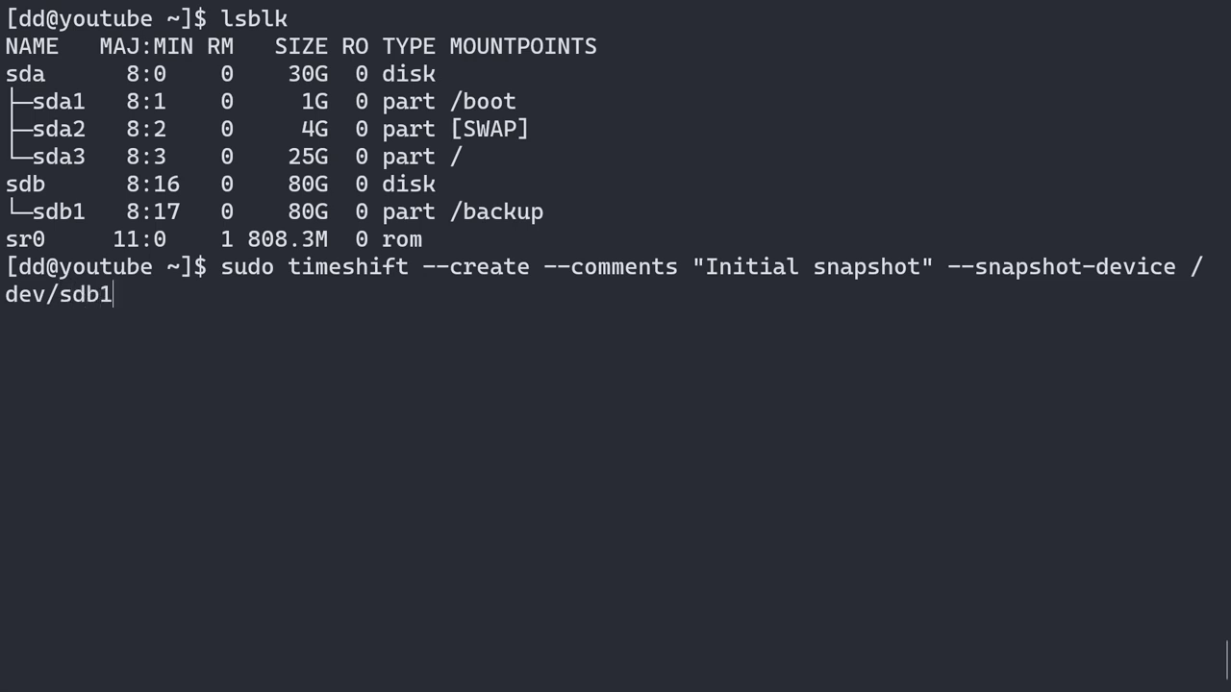
{"action": "key", "text": "Return"}
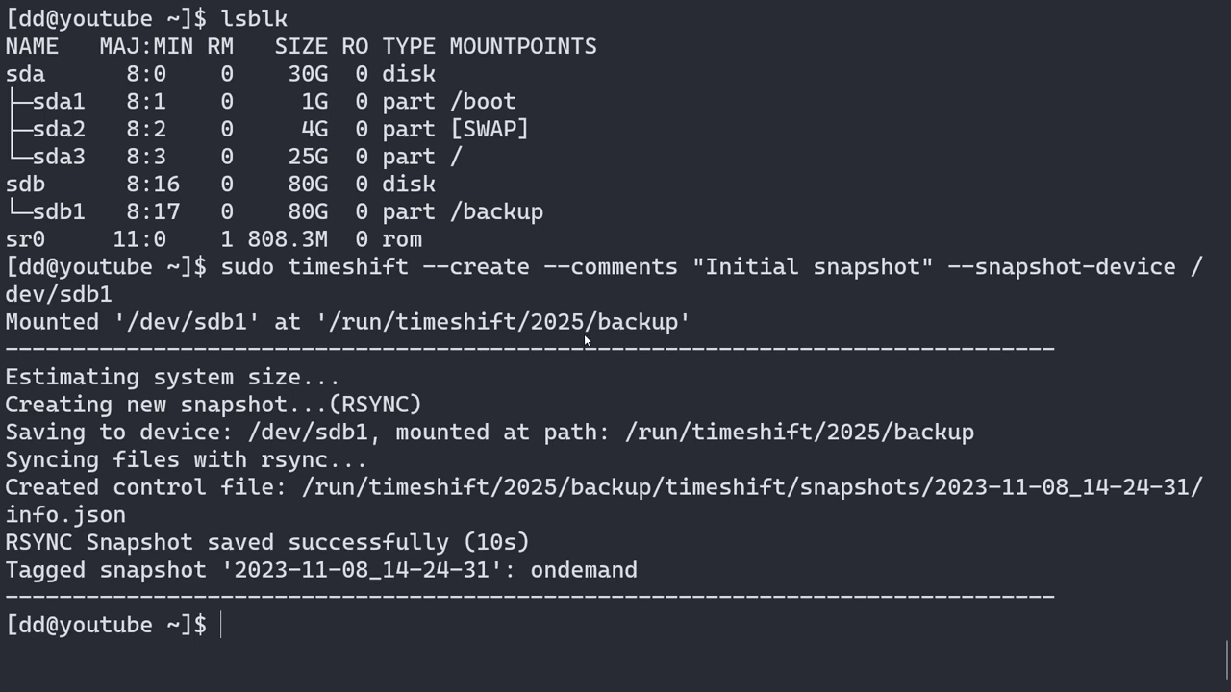
- List the contents of /backup/, /backup/timeshift/ and /backup/timeshift/snapshots in turn, and clear the terminal
{"action": "type", "text": "ls /backup/"}
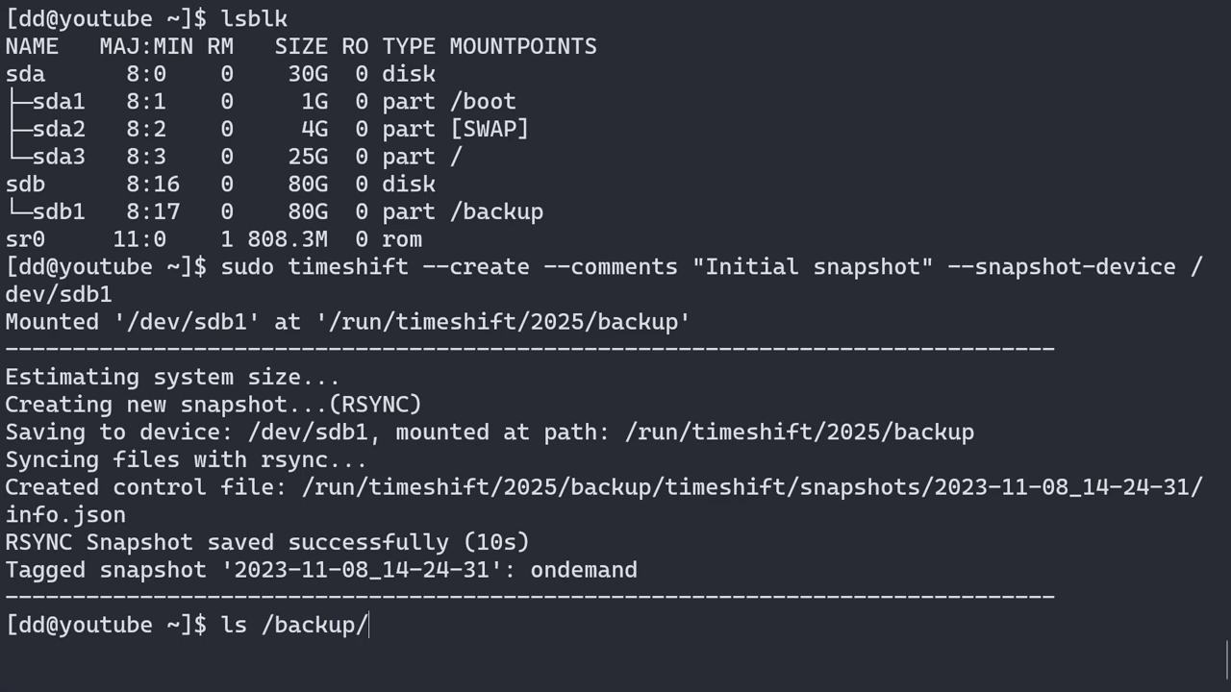
{"action": "key", "text": "Return"}
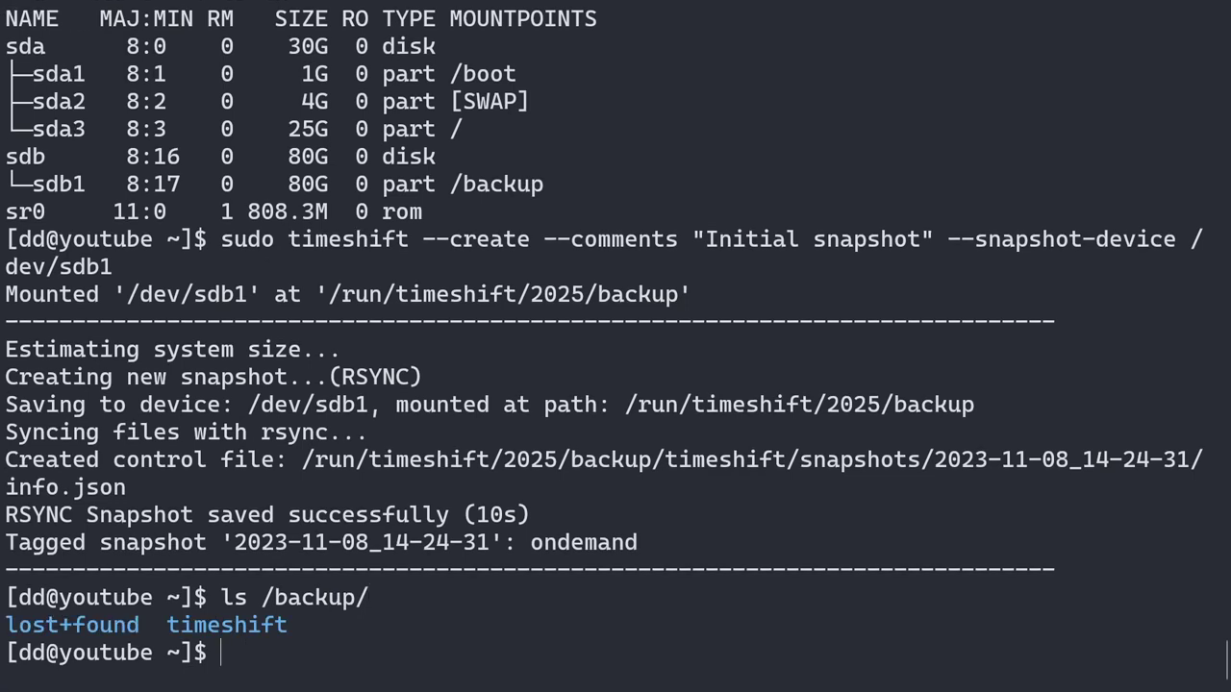
{"action": "key", "text": "Up"}
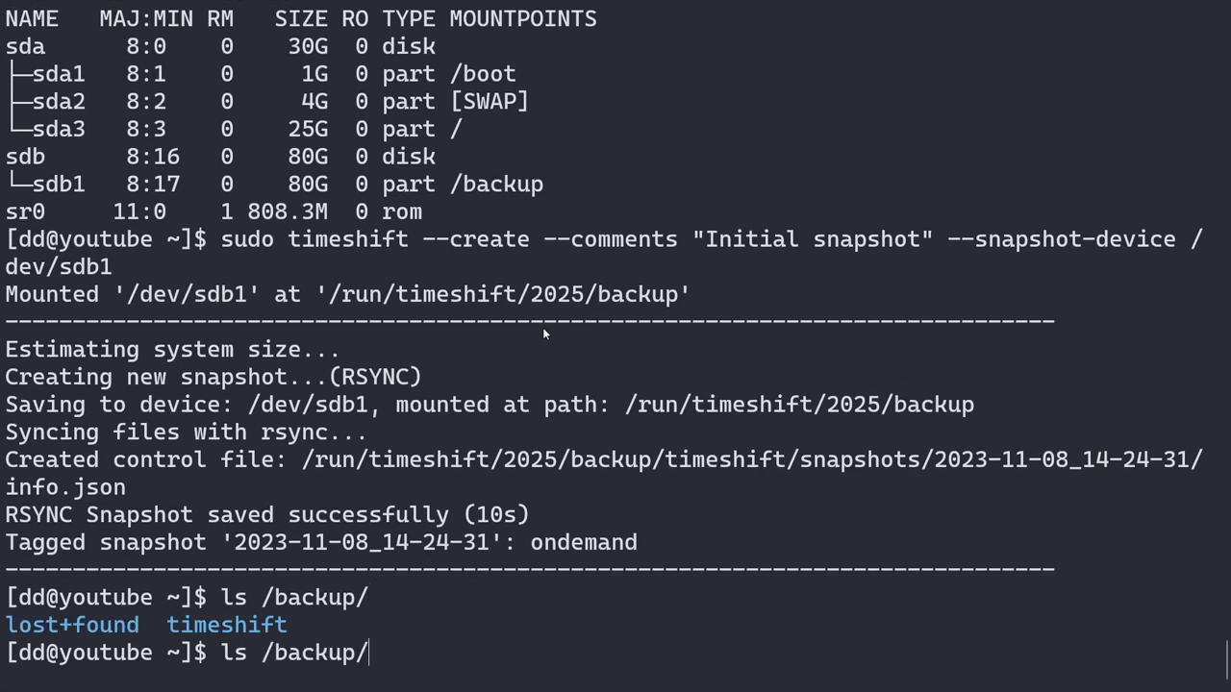
{"action": "type", "text": "timeshift/"}
{"action": "key", "text": "Return"}
{"action": "key", "text": "Up"}
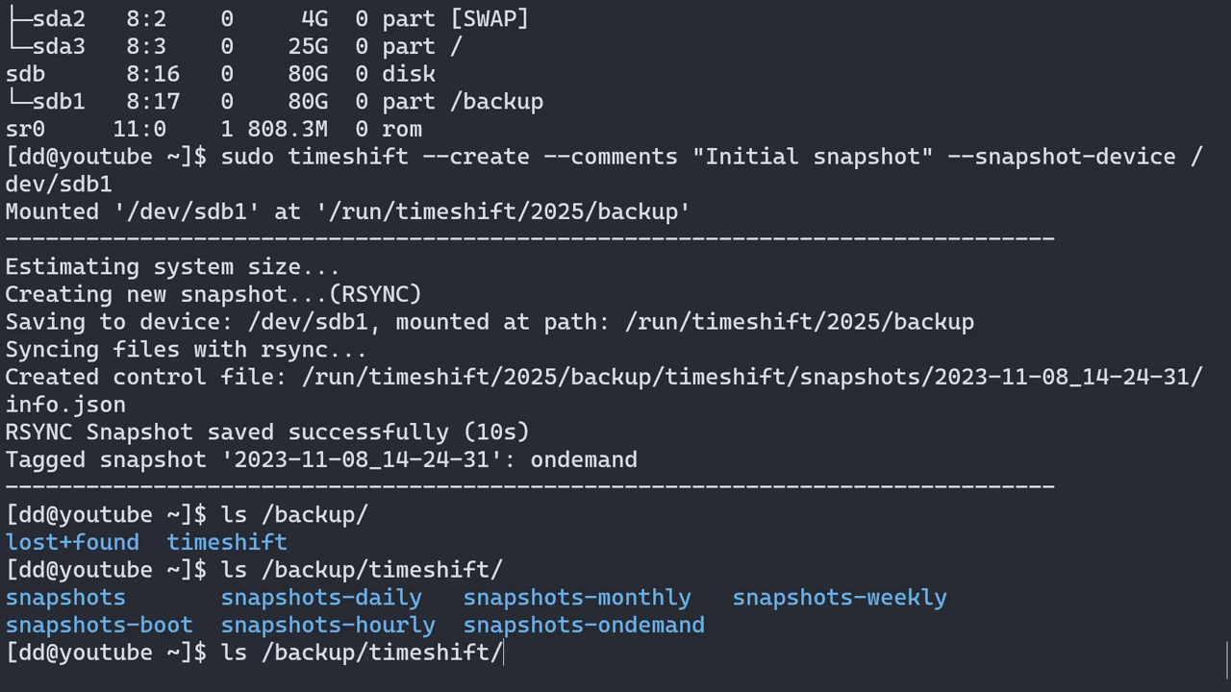
{"action": "type", "text": "snapshots"}
{"action": "key", "text": "Return"}
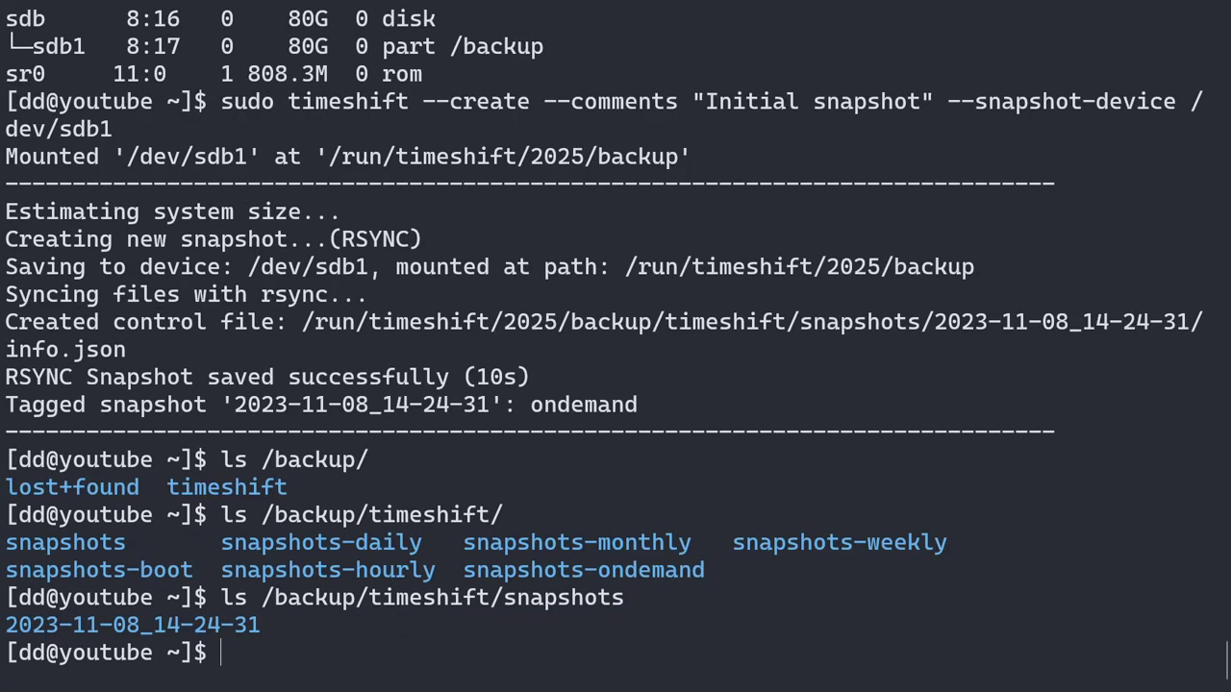
{"action": "key", "text": "ctrl+l"}
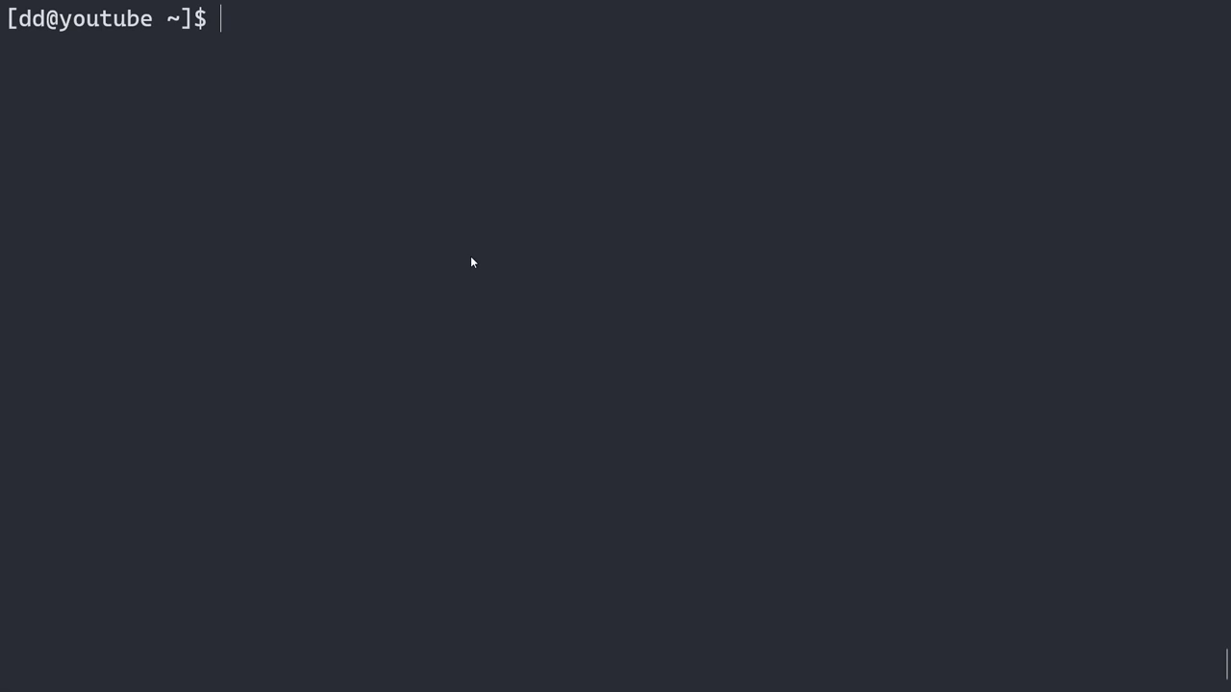
- Open /etc/timeshift/timeshift.json in nano with root privileges, entering the sudo password
{"action": "type", "text": "sudo nano "}
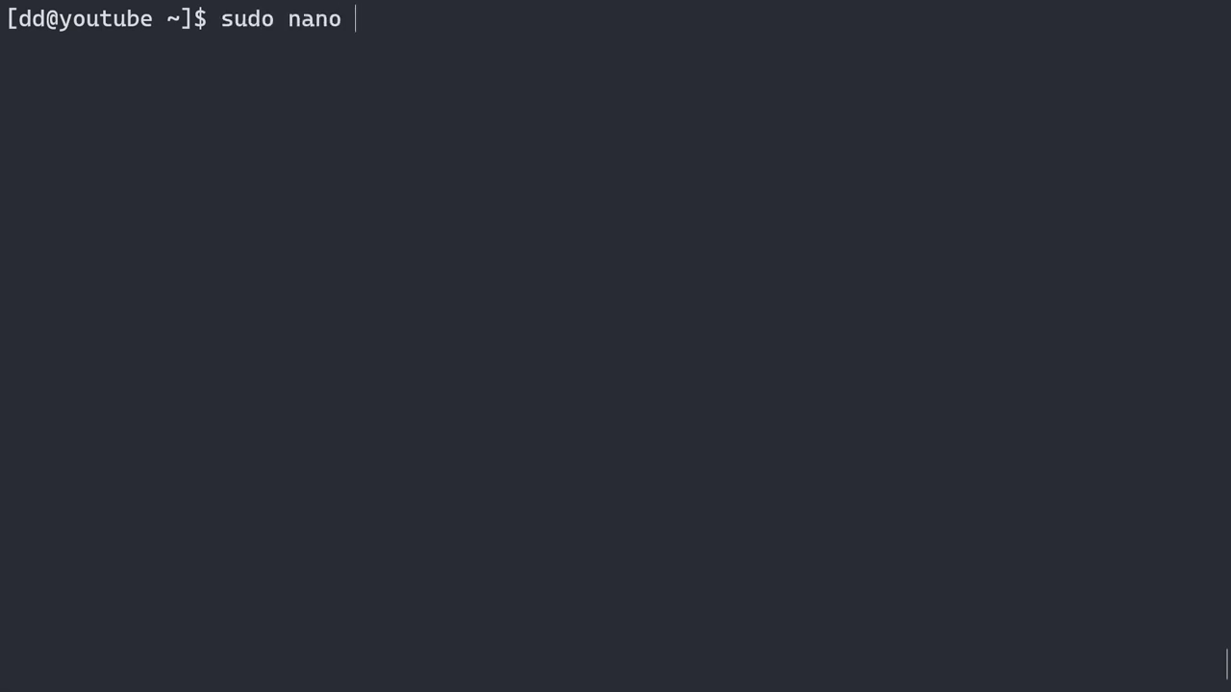
{"action": "type", "text": "/etc/tim"}
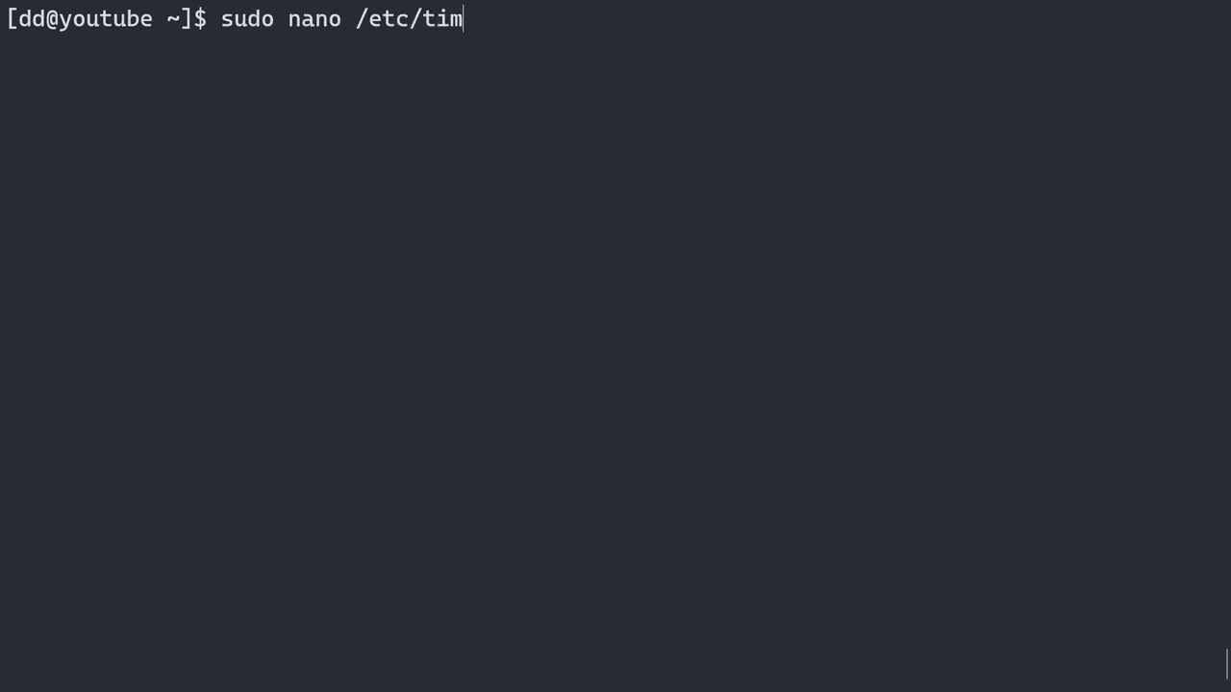
{"action": "key", "text": "Tab"}
{"action": "type", "text": "tim"}
{"action": "key", "text": "Tab"}
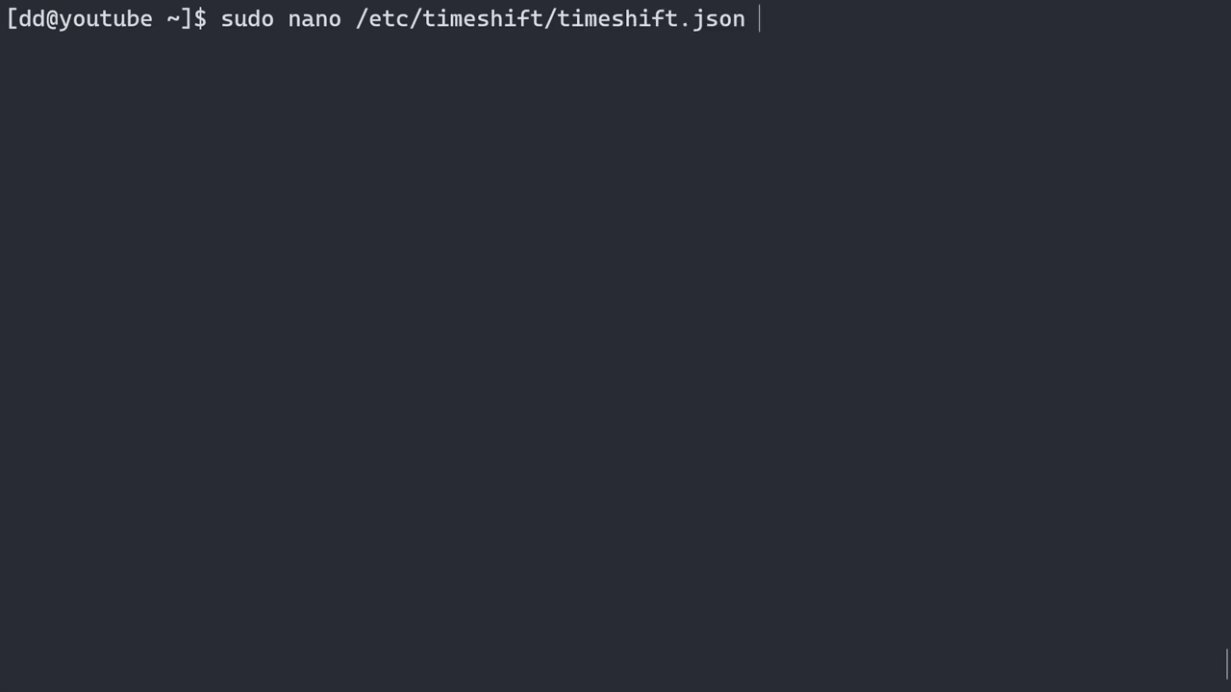
{"action": "key", "text": "Return"}
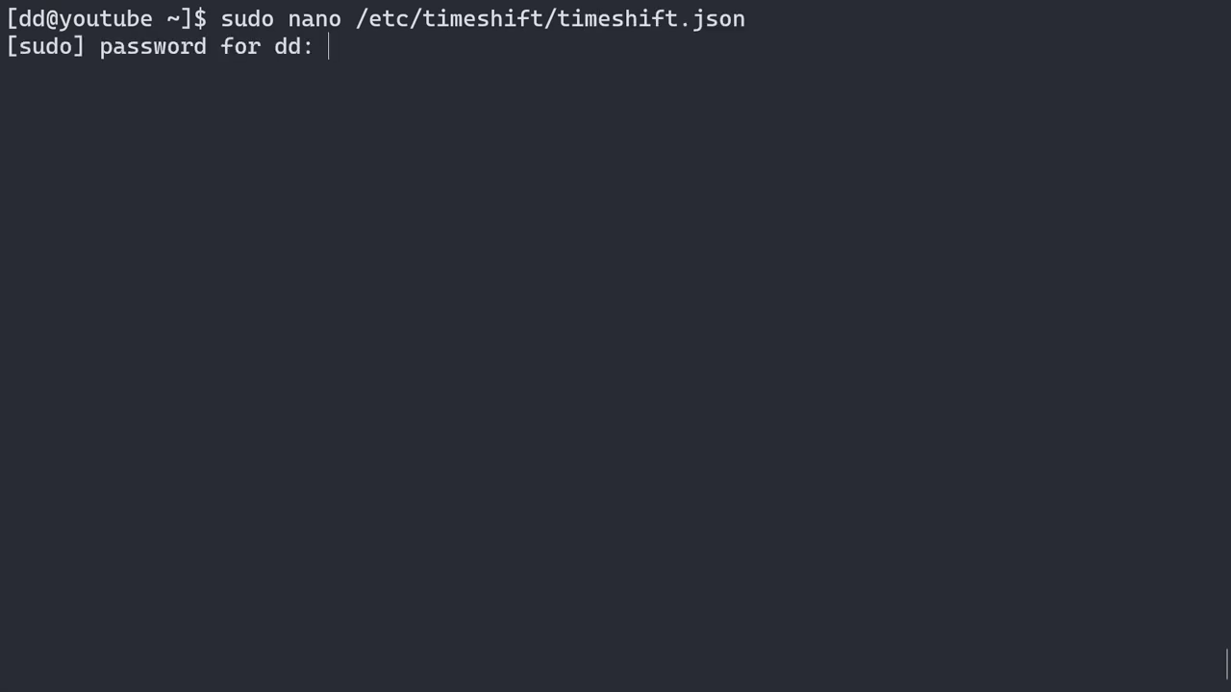
{"action": "key", "text": "Return"}
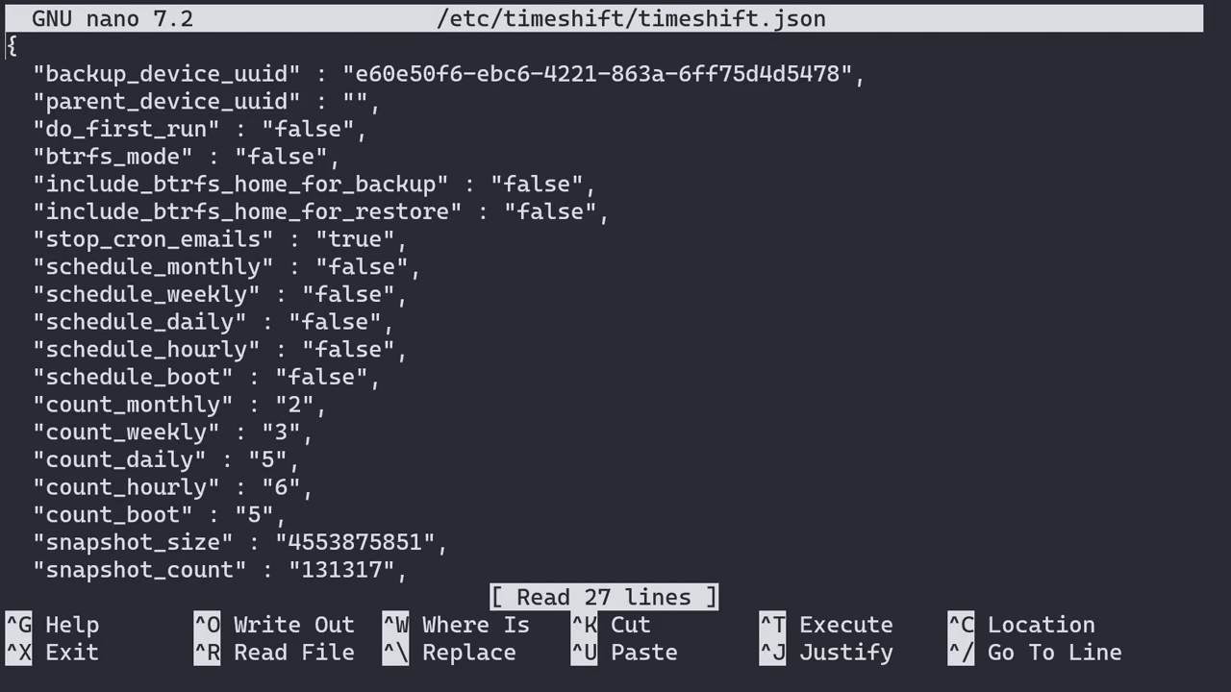
- Examine the backup device UUID and the schedule and count entries in timeshift.json, and exit nano
{"action": "left_click_drag", "start_coordinate": [100, 76], "coordinate": [859, 75]}
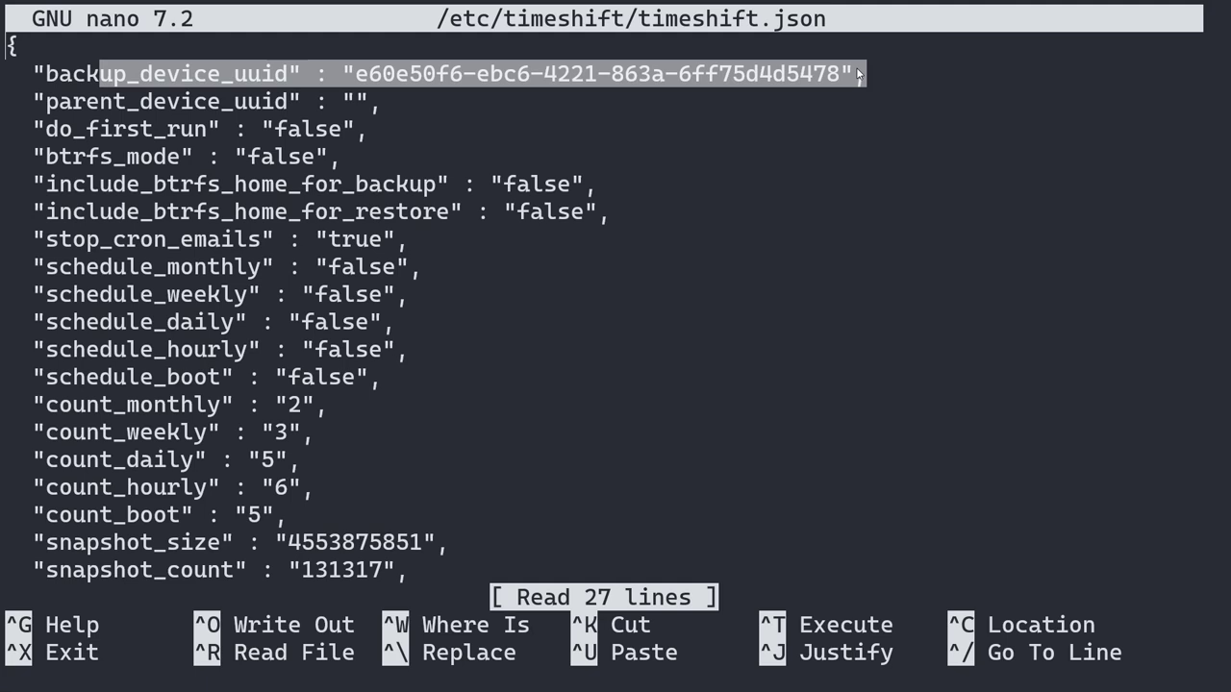
{"action": "left_click_drag", "start_coordinate": [126, 239], "coordinate": [321, 456]}
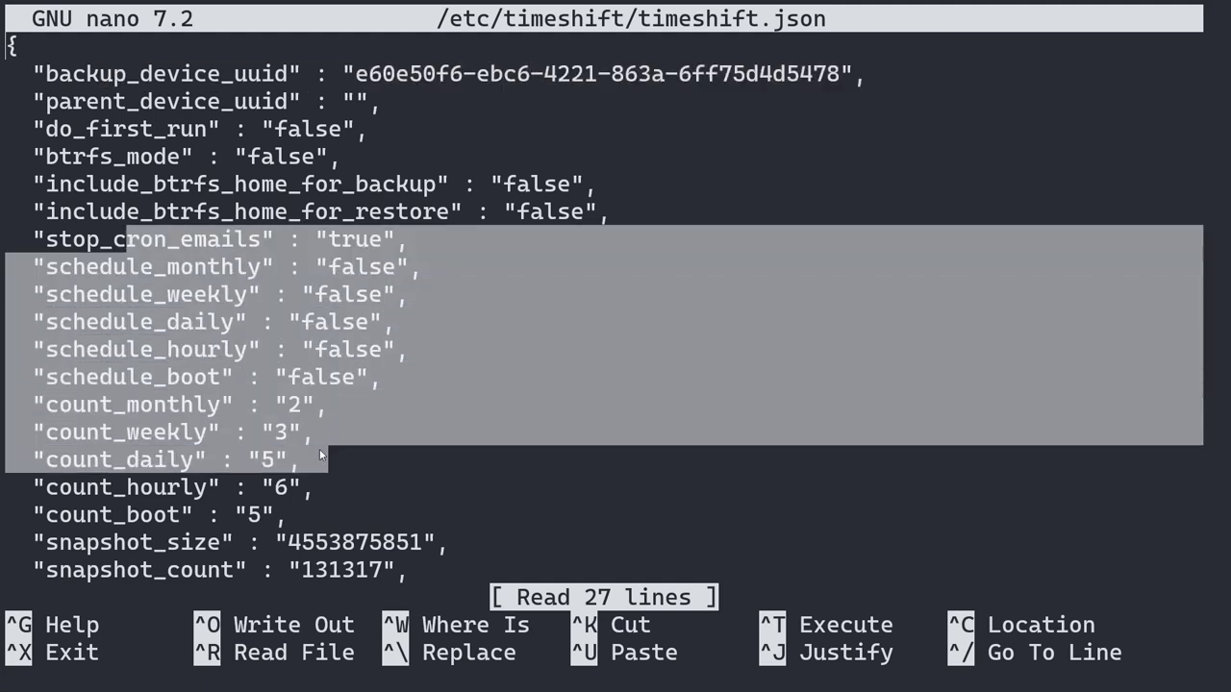
{"action": "left_click", "coordinate": [285, 491]}
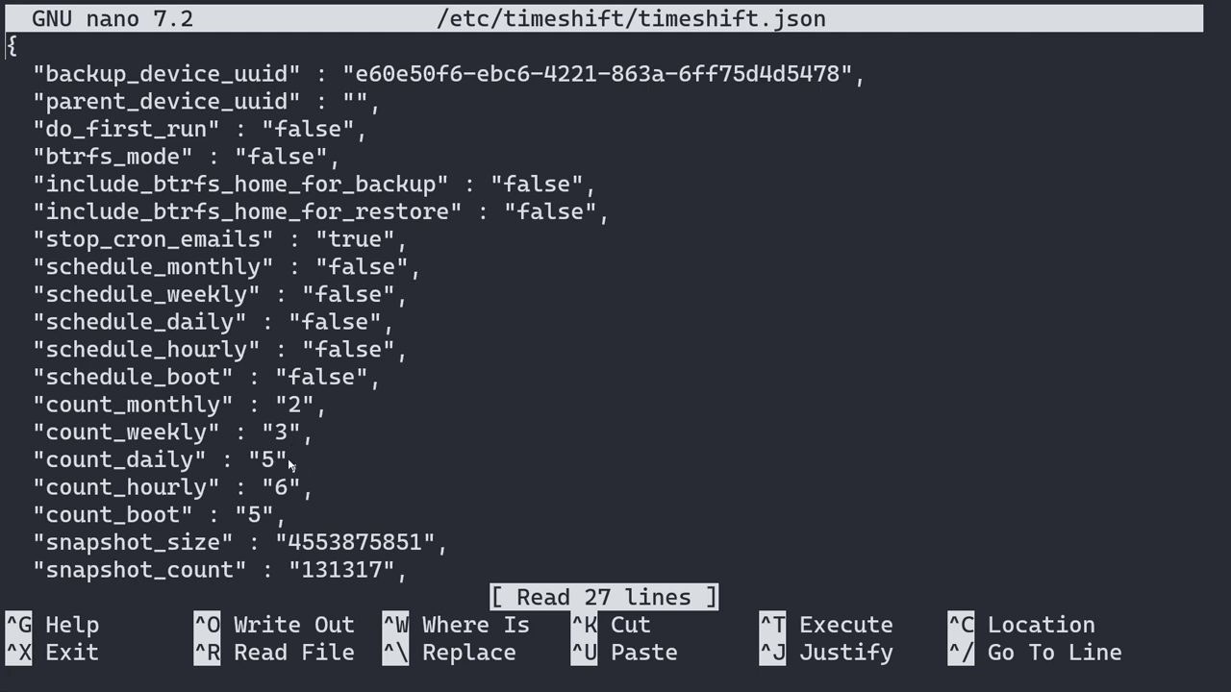
{"action": "key", "text": "Up"}
{"action": "key", "text": "Up"}
{"action": "left_click_drag", "start_coordinate": [248, 461], "coordinate": [277, 465]}
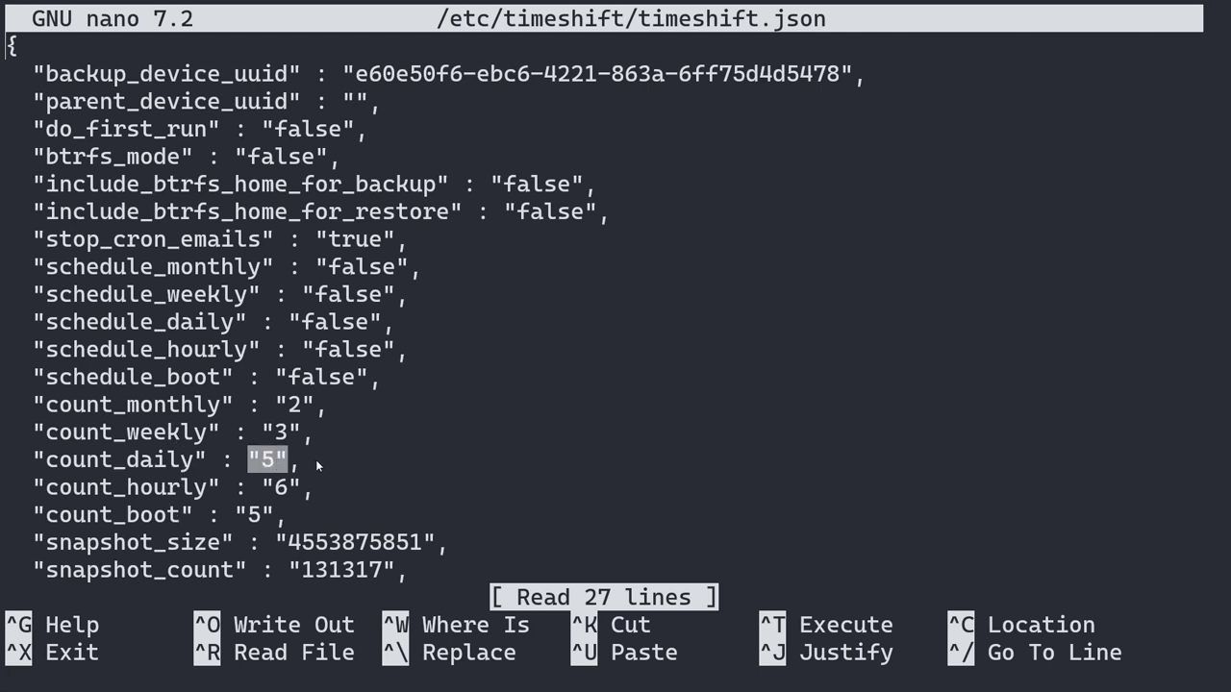
{"action": "left_click", "coordinate": [316, 459]}
{"action": "left_click_drag", "start_coordinate": [274, 240], "coordinate": [385, 350]}
{"action": "left_click", "coordinate": [389, 354]}
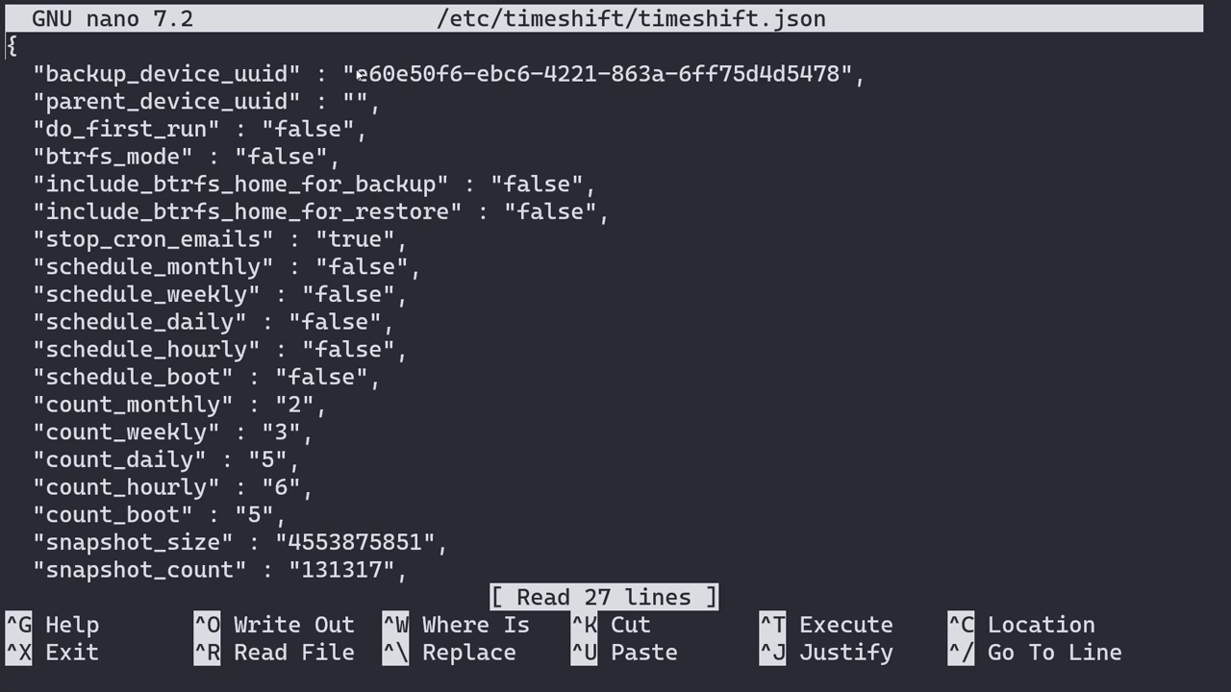
{"action": "left_click_drag", "start_coordinate": [356, 75], "coordinate": [837, 78]}
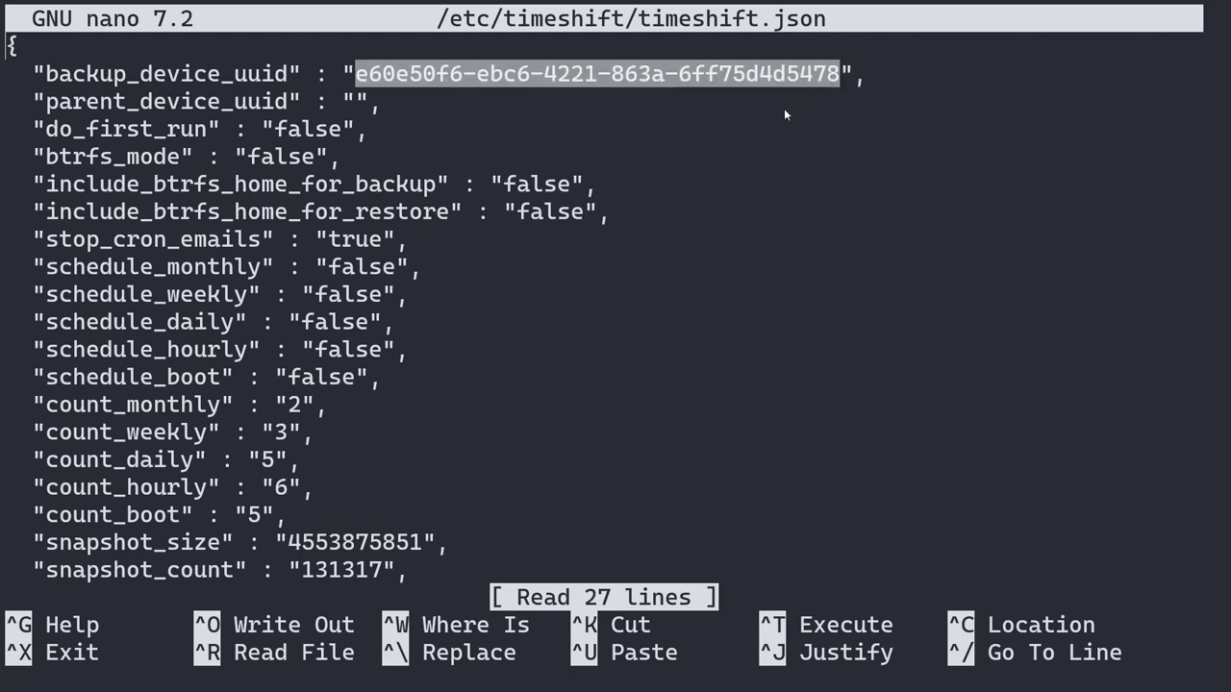
{"action": "key", "text": "ctrl+x"}
{"action": "type", "text": "su"}
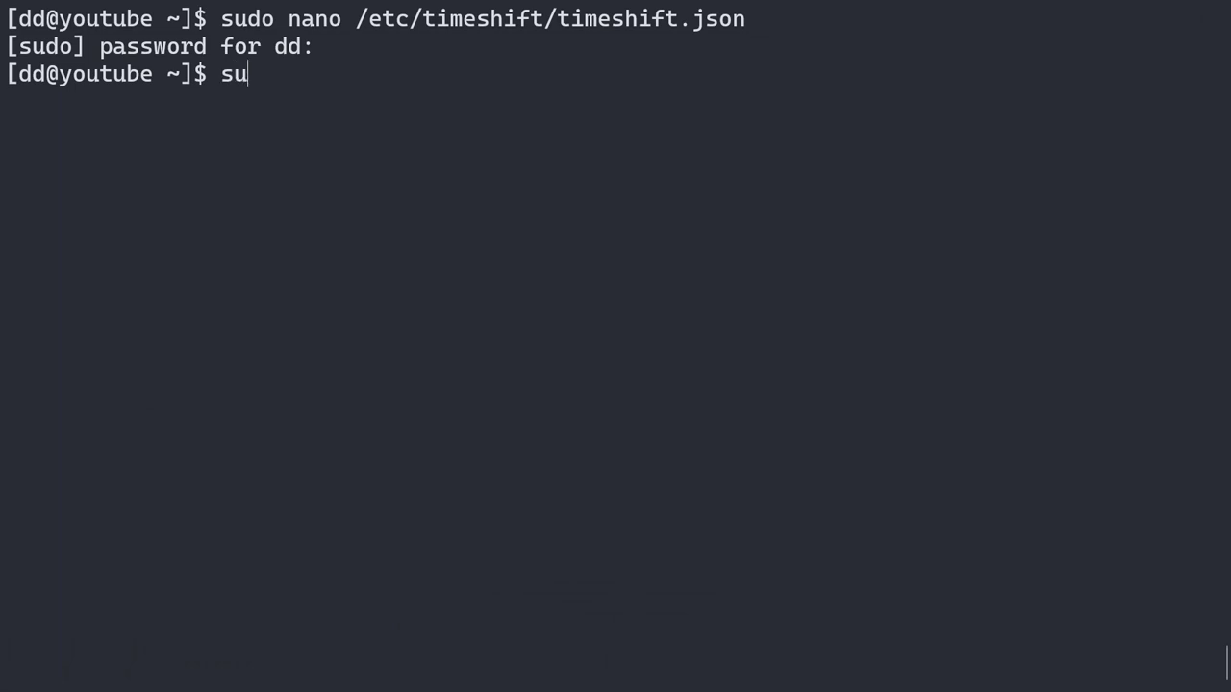
{"action": "type", "text": "do timeshift --c"}
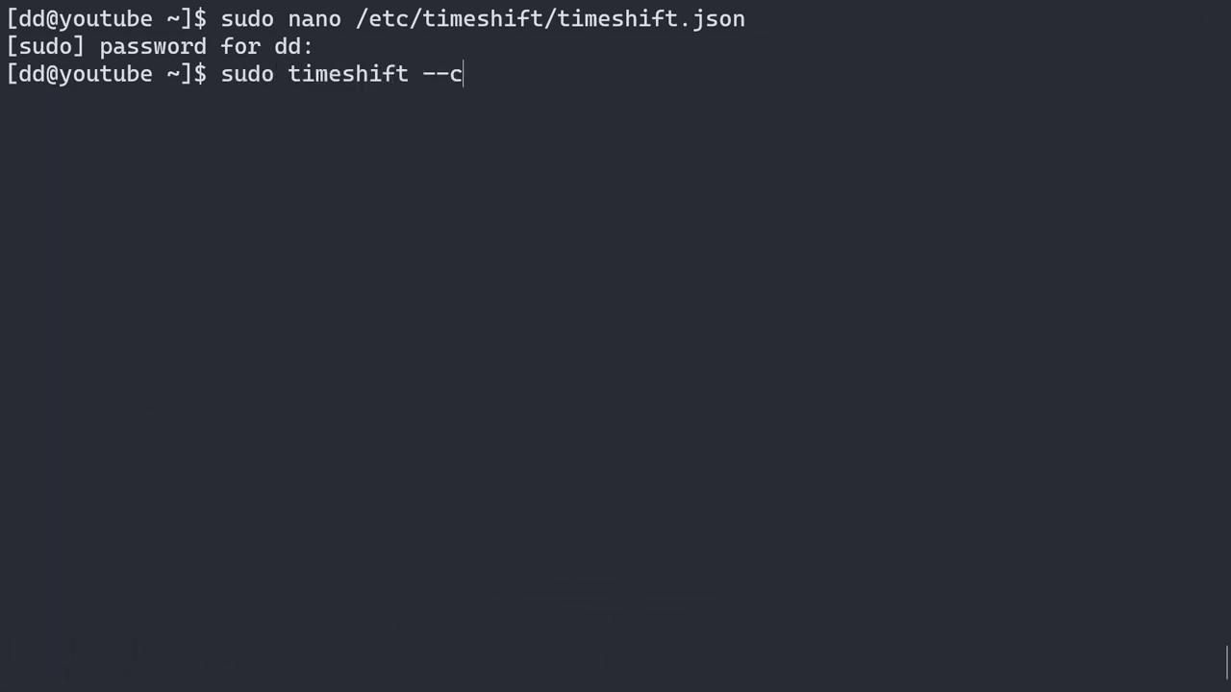
{"action": "type", "text": "reate --"}
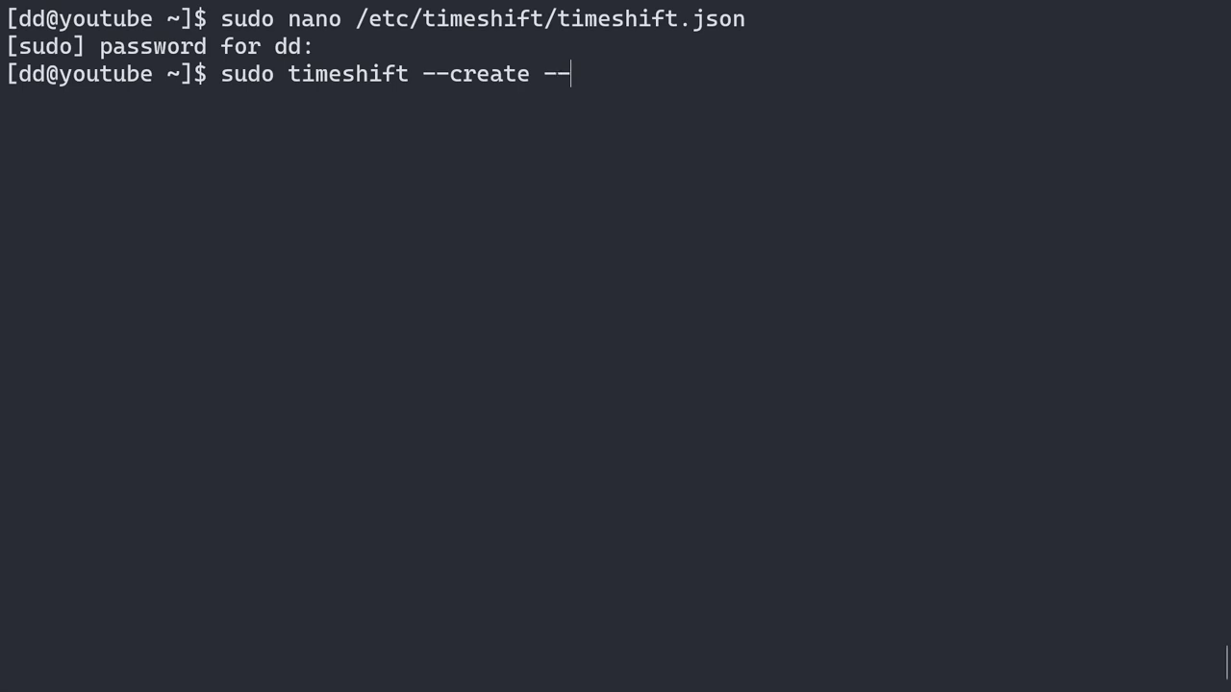
{"action": "type", "text": "comments \"\""}
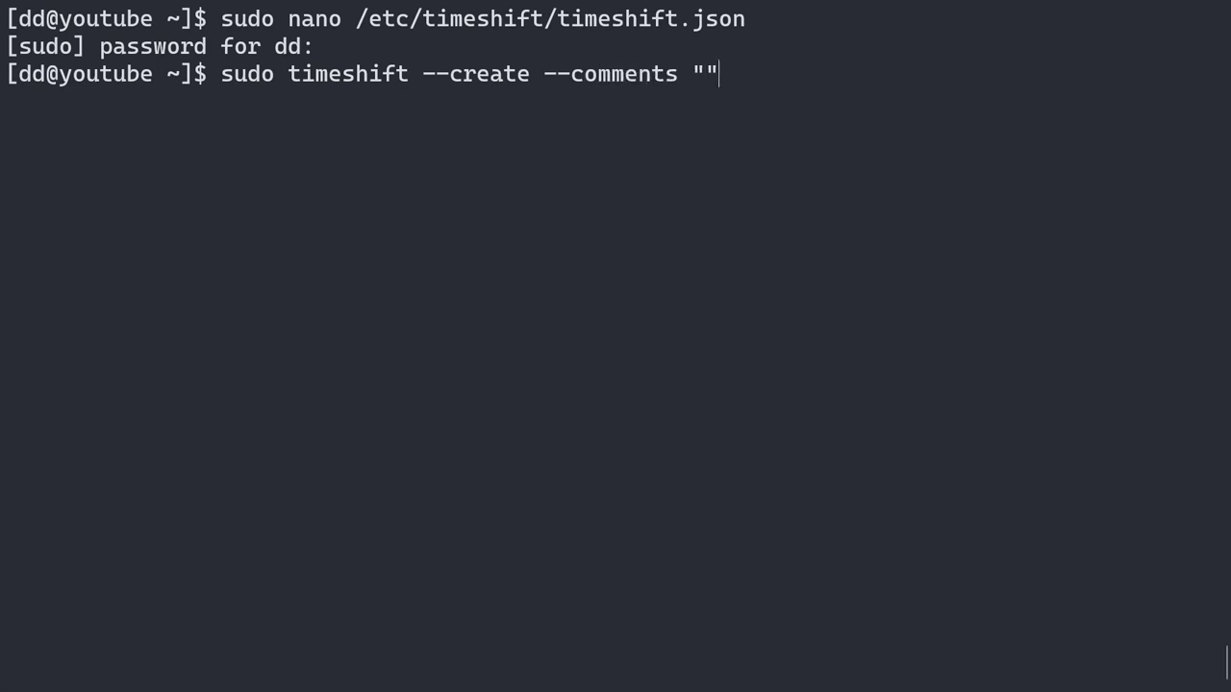
{"action": "key", "text": "ctrl+c"}
{"action": "key", "text": "ctrl+l"}
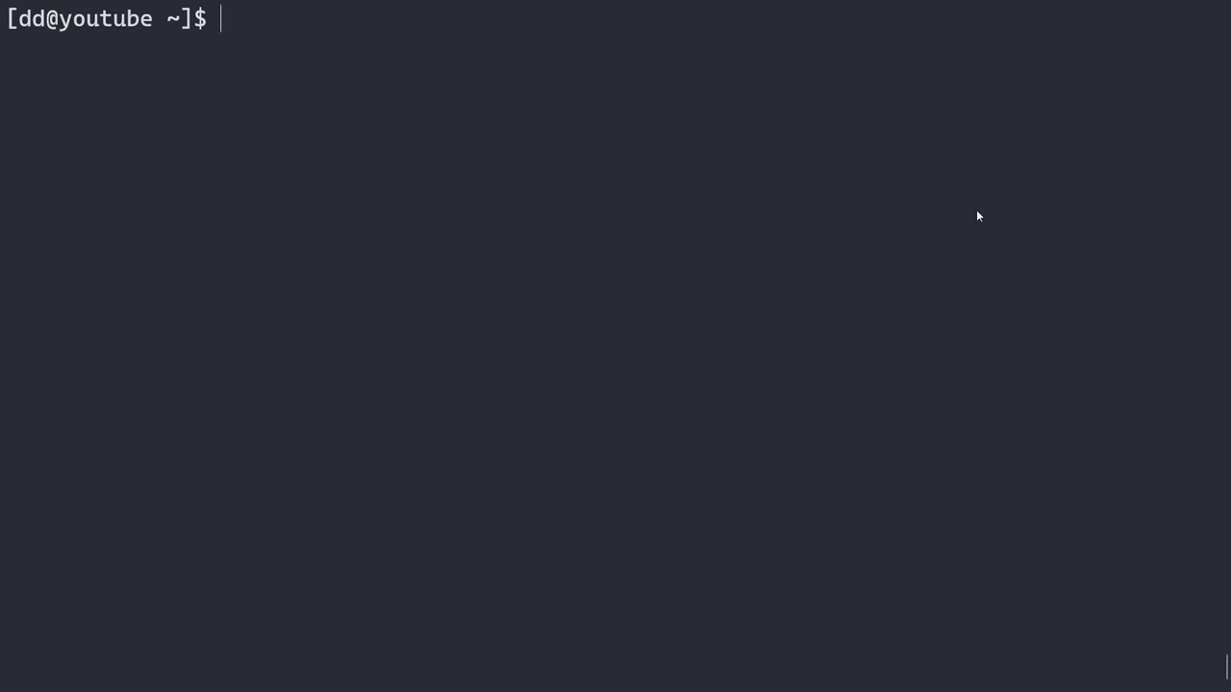
- Start a snapshot restore from the command line with sudo timeshift --restore
{"action": "type", "text": "sudo tiemshi"}
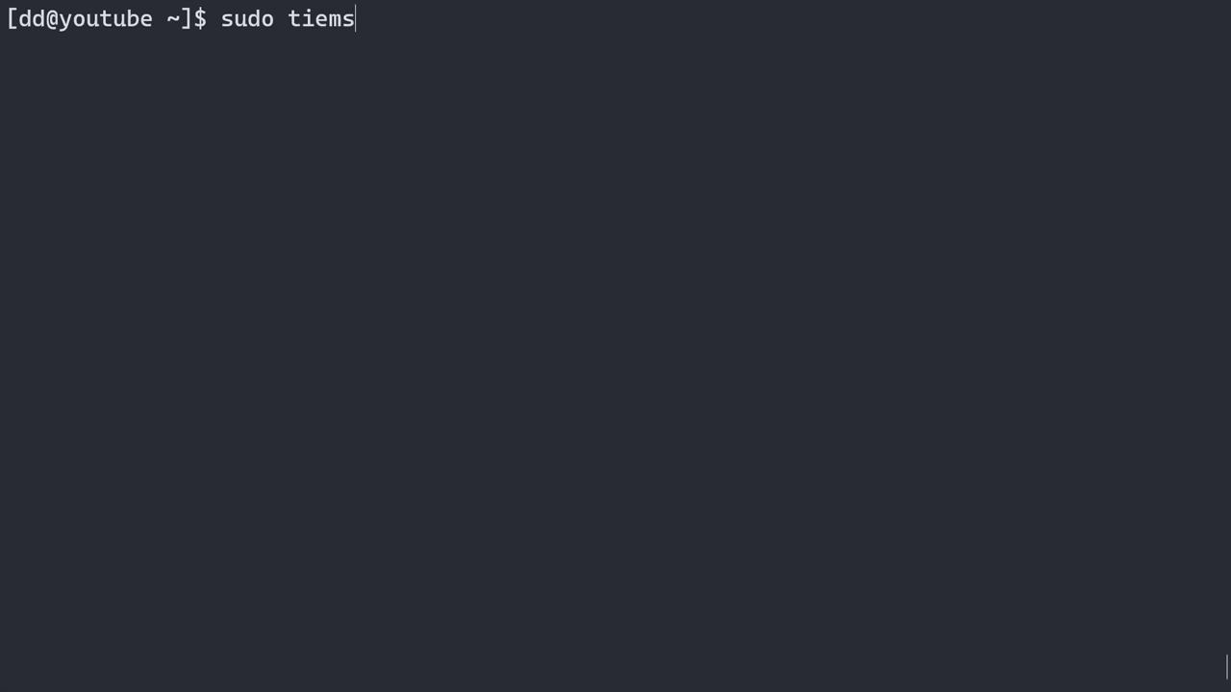
{"action": "key", "text": "BackSpace"}
{"action": "key", "text": "BackSpace"}
{"action": "key", "text": "BackSpace"}
{"action": "key", "text": "BackSpace"}
{"action": "key", "text": "BackSpace"}
{"action": "key", "text": "BackSpace"}
{"action": "type", "text": "imeshift --restore"}
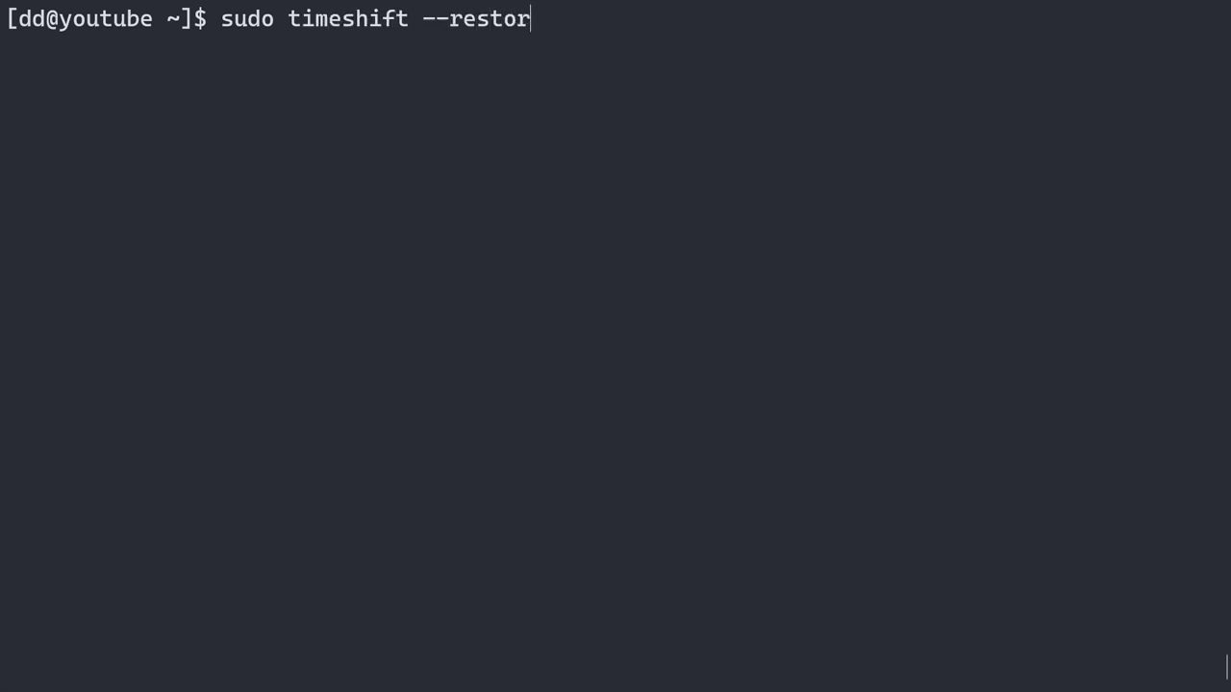
{"action": "key", "text": "Return"}
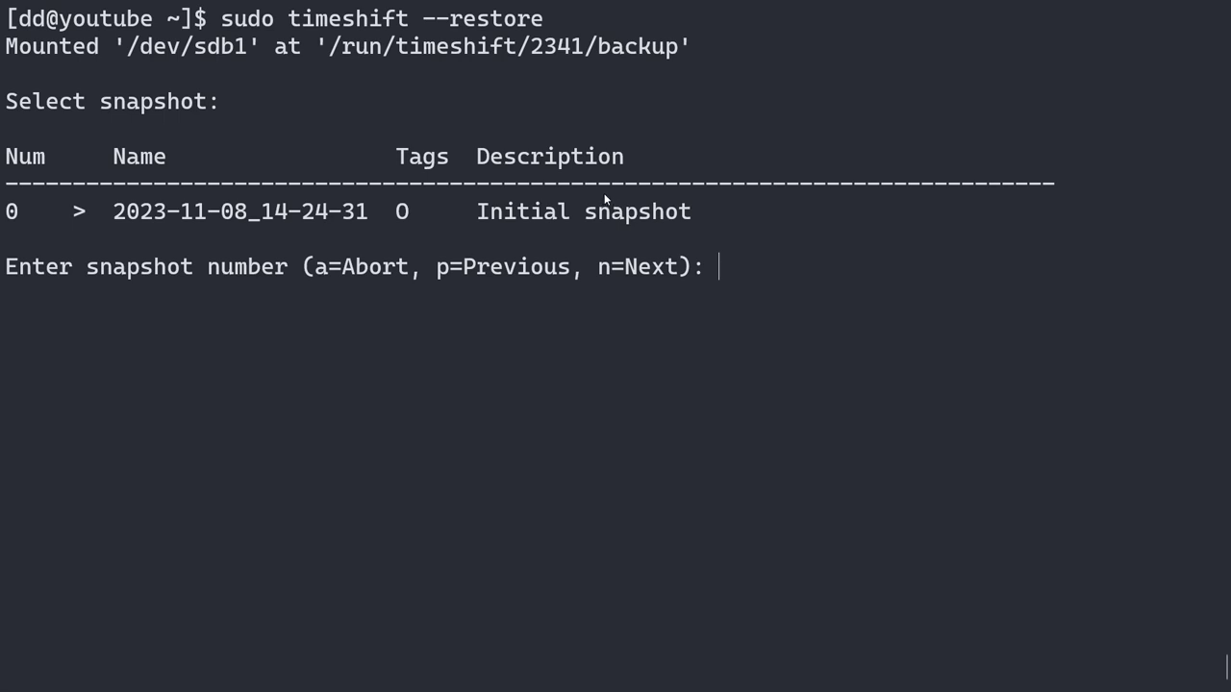
- Select snapshot 0, "Initial snapshot", for the restore and agree to re-install the GRUB2 bootloader
{"action": "type", "text": "0"}
{"action": "key", "text": "Return"}
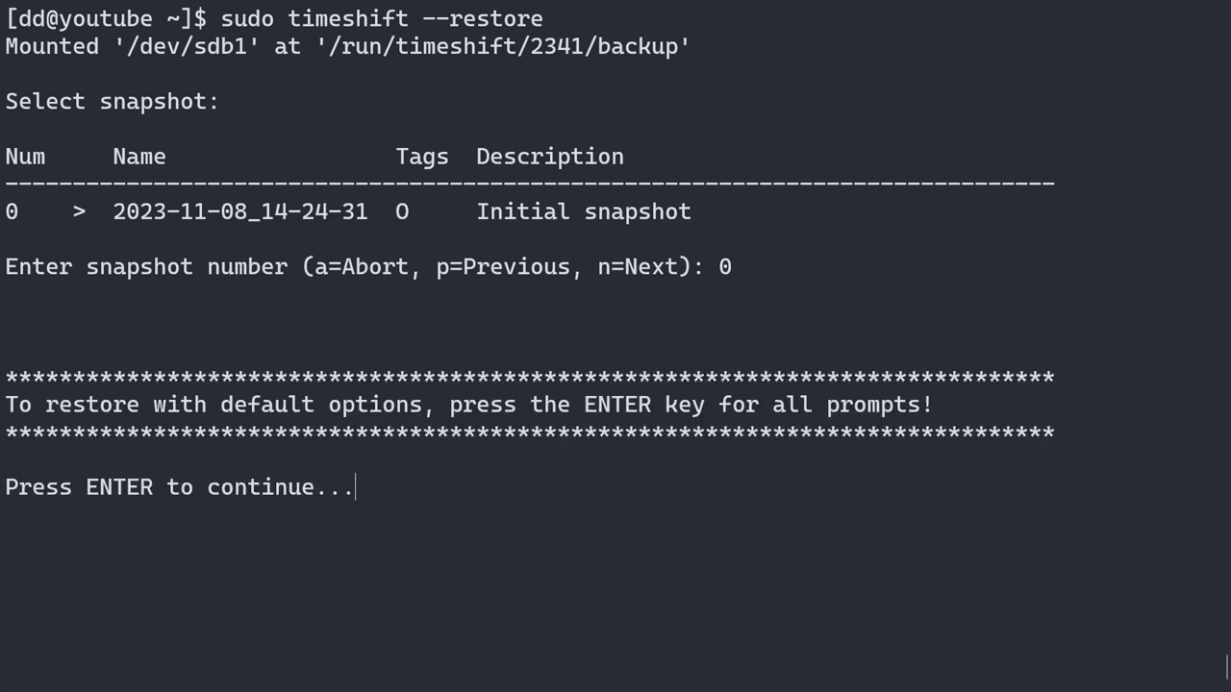
{"action": "key", "text": "Return"}
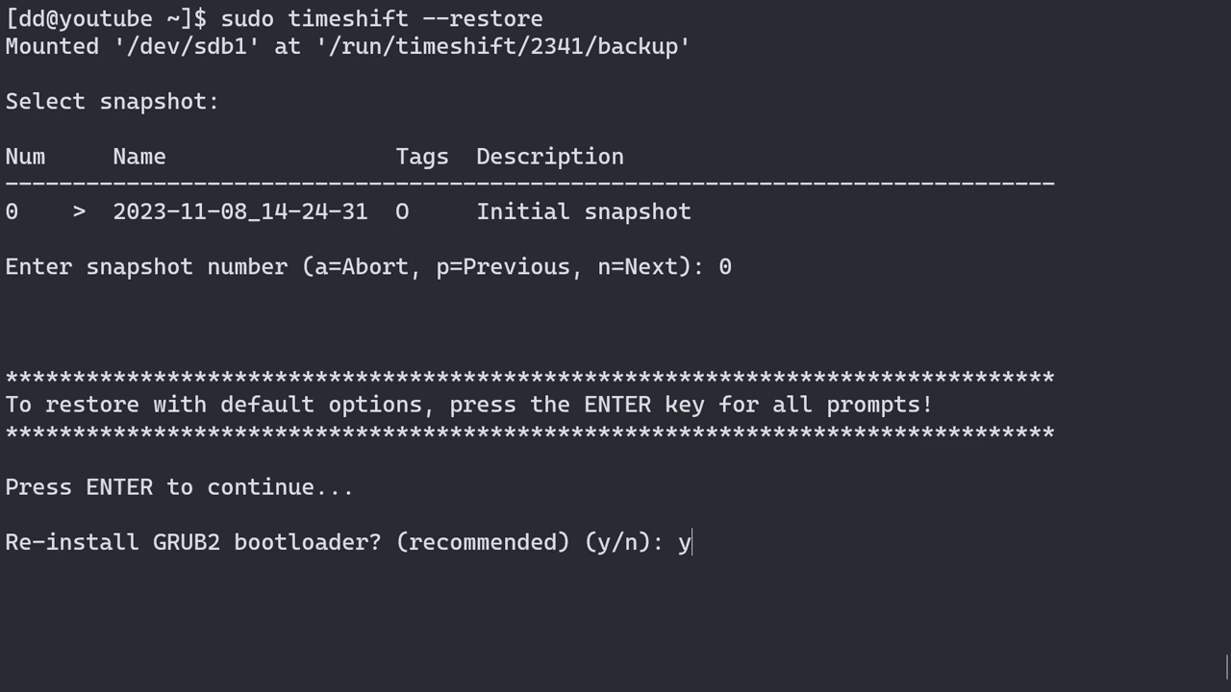
{"action": "key", "text": "Return"}
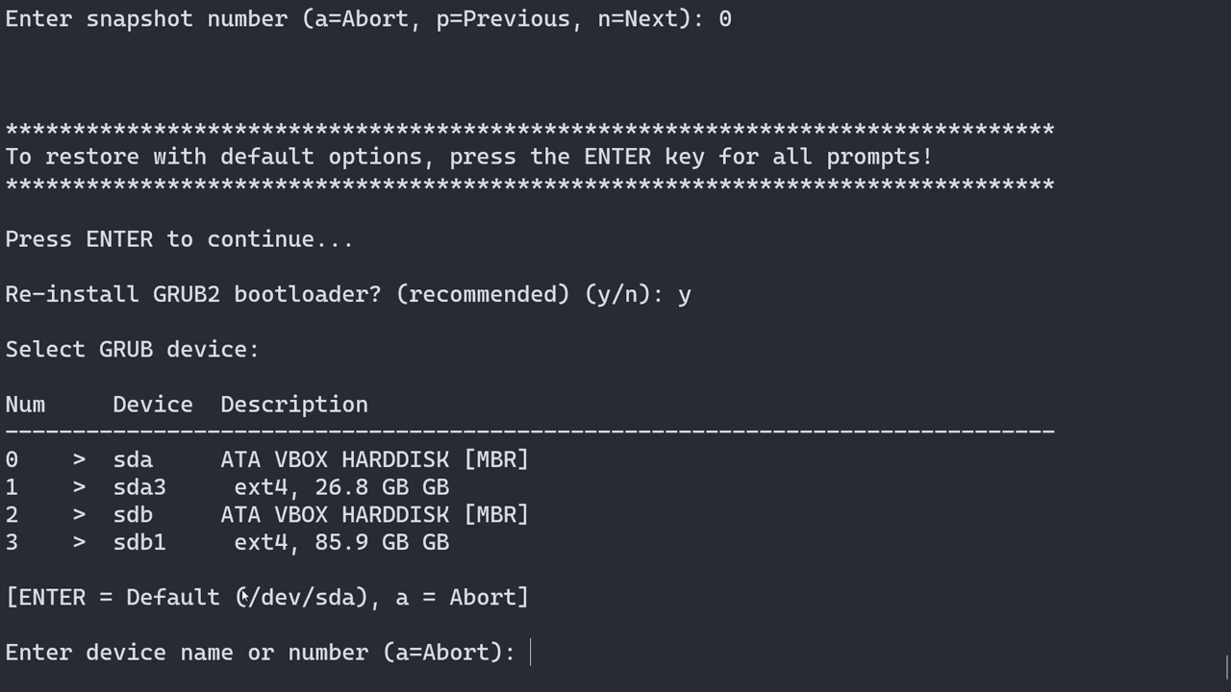
- Review the listed GRUB devices and accept the default device /dev/sda
{"action": "left_click_drag", "start_coordinate": [243, 597], "coordinate": [372, 597]}
{"action": "left_click", "coordinate": [713, 642]}
{"action": "left_click_drag", "start_coordinate": [11, 460], "coordinate": [19, 542]}
{"action": "left_click", "coordinate": [102, 486]}
{"action": "double_click", "coordinate": [122, 493]}
{"action": "left_click", "coordinate": [646, 642]}
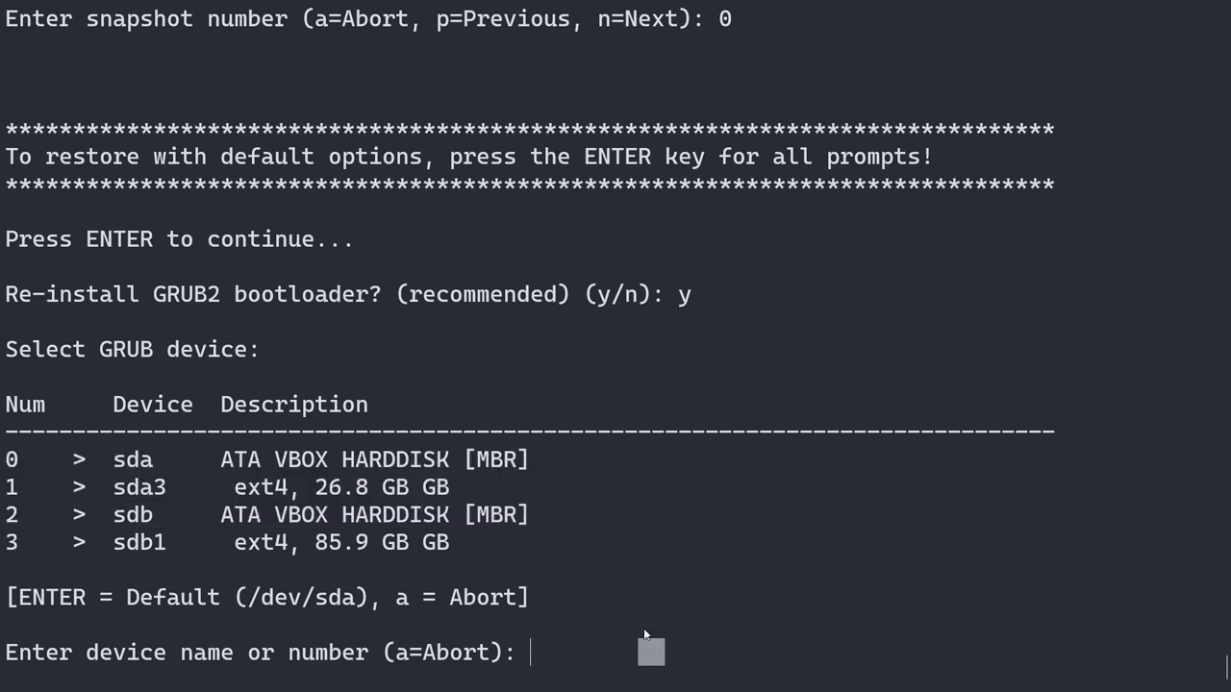
{"action": "key", "text": "Return"}
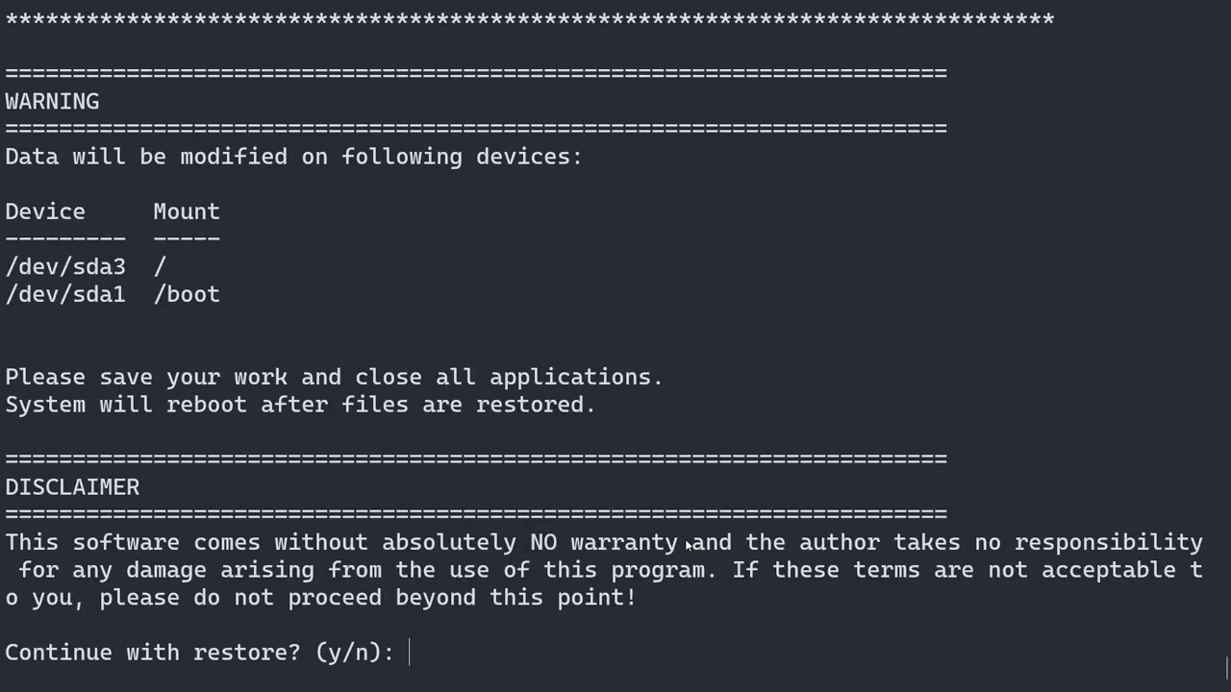
- Read the disclaimer and confirm continuing with the restore by answering y
{"action": "left_click_drag", "start_coordinate": [45, 514], "coordinate": [577, 577]}
{"action": "left_click", "coordinate": [575, 574]}
{"action": "left_click_drag", "start_coordinate": [344, 544], "coordinate": [716, 543]}
{"action": "left_click", "coordinate": [715, 569]}
{"action": "type", "text": "y"}
{"action": "key", "text": "Return"}
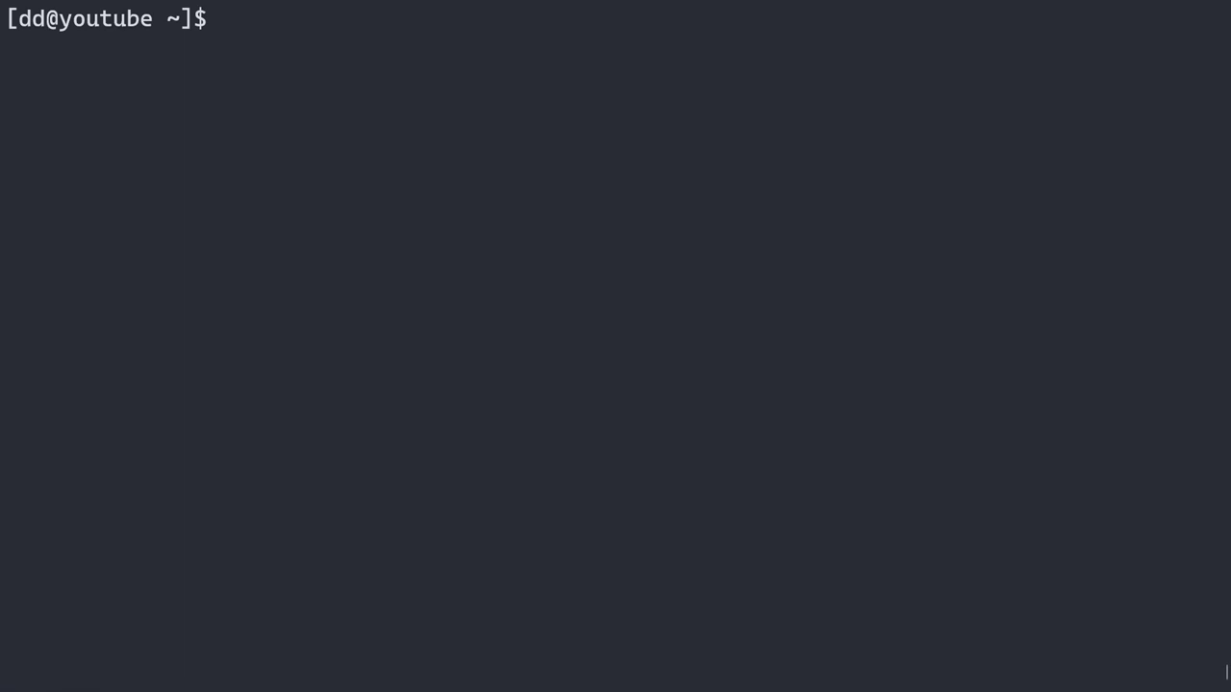
- List the partitions of /dev/nvme0n1 with sudo fdisk -l and examine the Microsoft and Linux partitions
{"action": "type", "text": "l /dev/nvme0n1"}
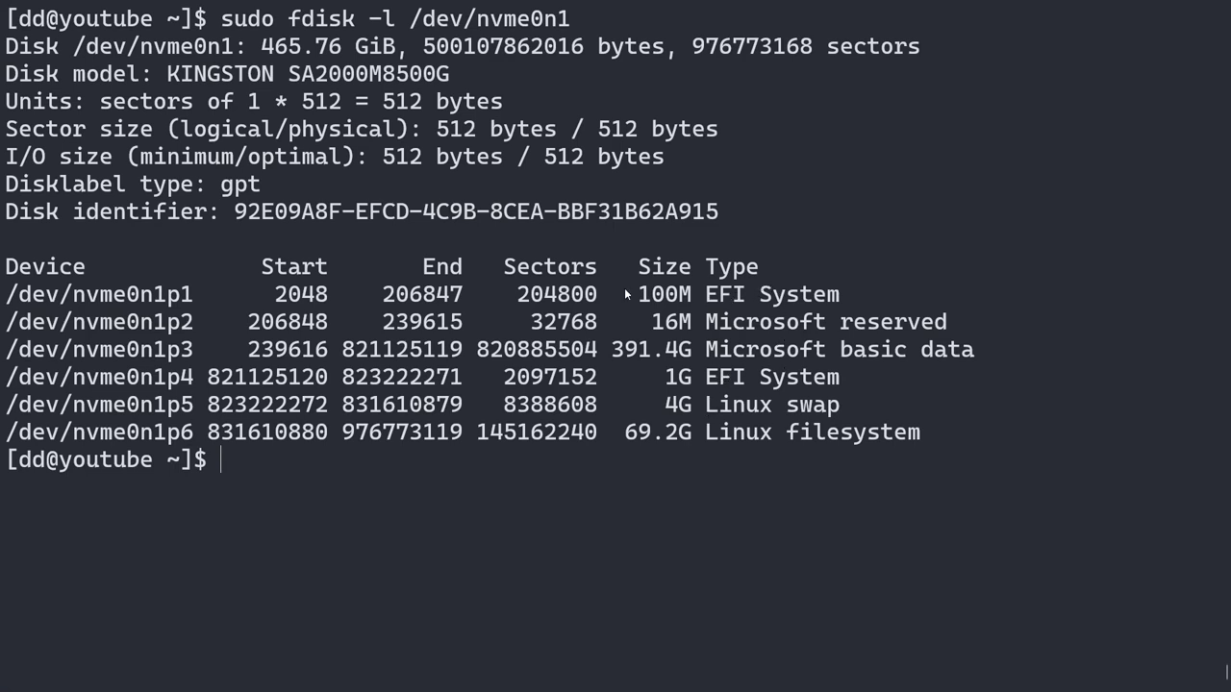
{"action": "left_click_drag", "start_coordinate": [626, 294], "coordinate": [828, 352]}
{"action": "left_click_drag", "start_coordinate": [694, 377], "coordinate": [812, 432]}
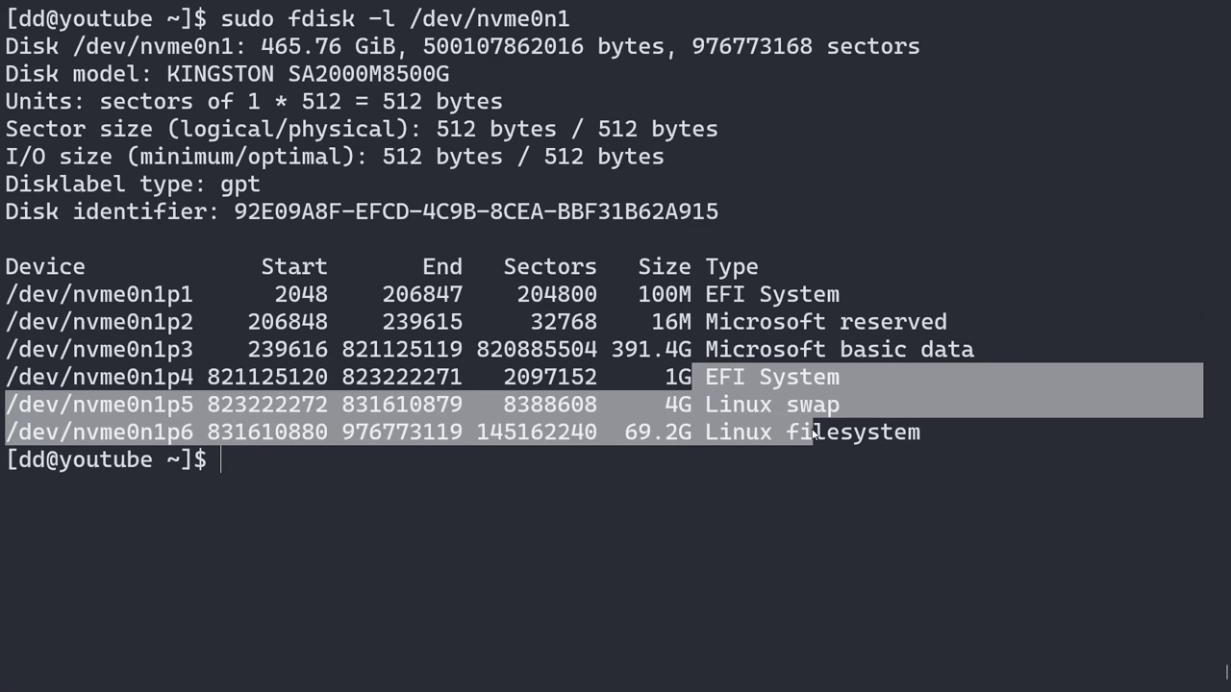
{"action": "left_click", "coordinate": [850, 402]}
- Compare the two EFI System partitions, nvme0n1p1 and nvme0n1p4, alongside the Microsoft partitions in the fdisk listing
{"action": "left_click_drag", "start_coordinate": [621, 293], "coordinate": [833, 294]}
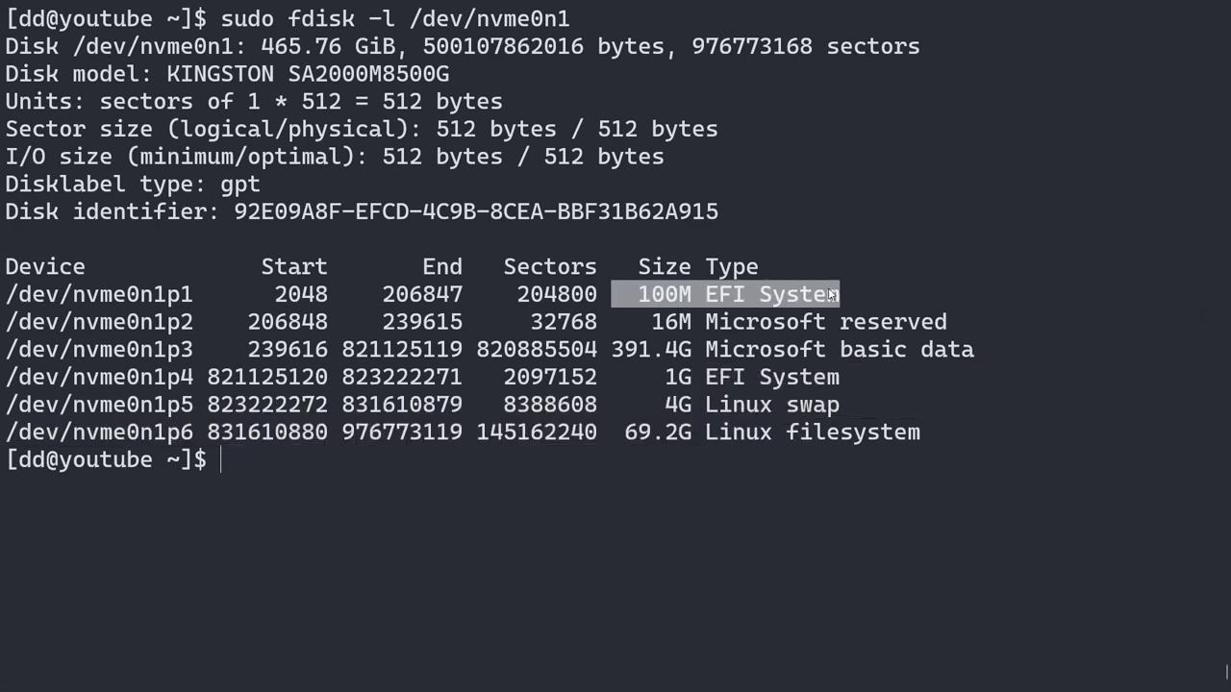
{"action": "left_click_drag", "start_coordinate": [640, 377], "coordinate": [827, 380]}
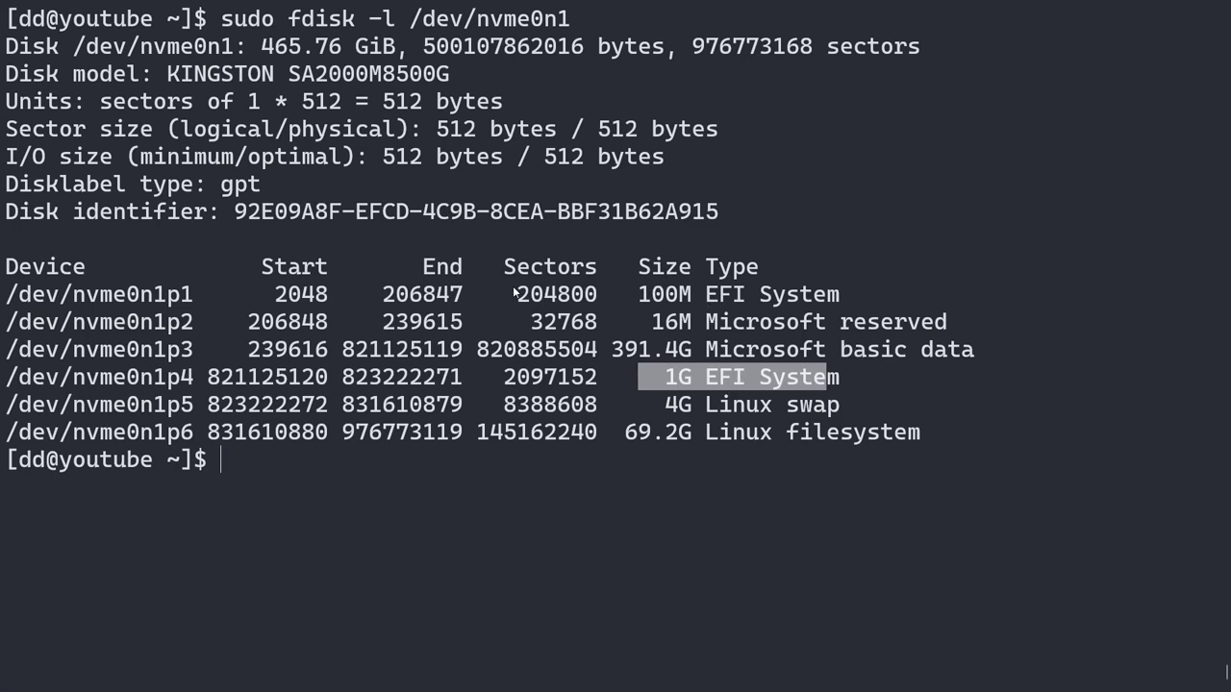
{"action": "left_click_drag", "start_coordinate": [514, 293], "coordinate": [836, 294]}
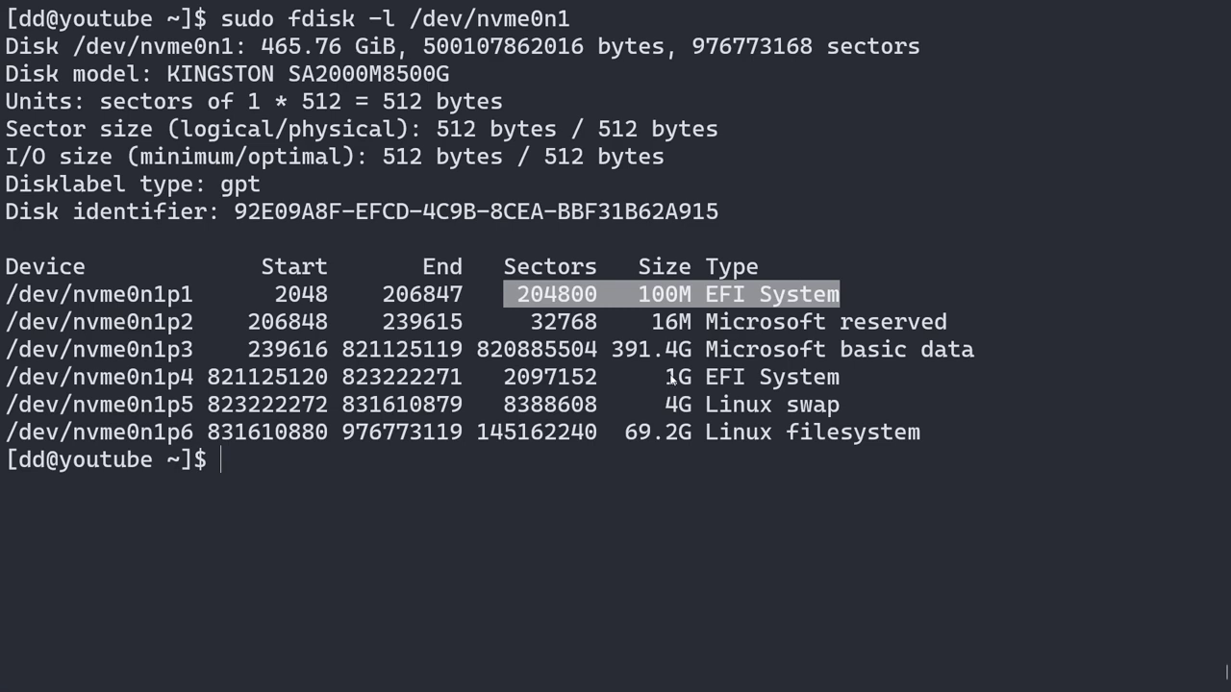
{"action": "left_click", "coordinate": [672, 332]}
{"action": "left_click_drag", "start_coordinate": [657, 303], "coordinate": [865, 296]}
{"action": "left_click_drag", "start_coordinate": [639, 377], "coordinate": [833, 380]}
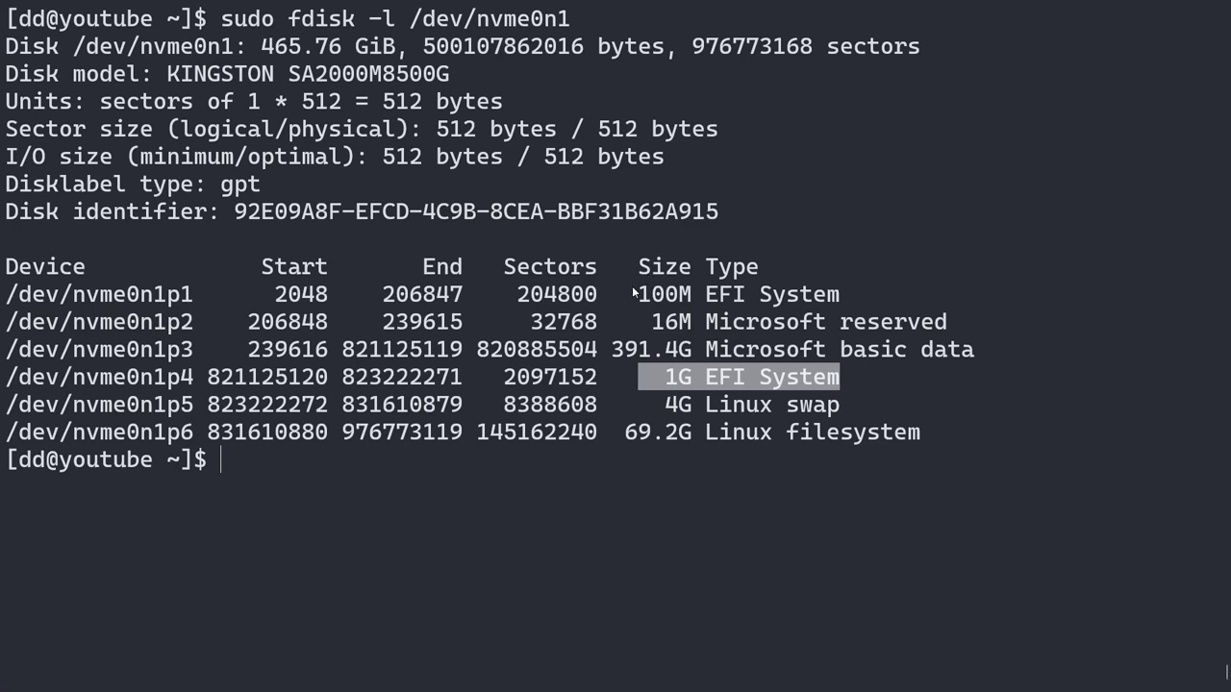
{"action": "left_click_drag", "start_coordinate": [631, 288], "coordinate": [852, 290]}
{"action": "left_click_drag", "start_coordinate": [630, 377], "coordinate": [764, 383]}
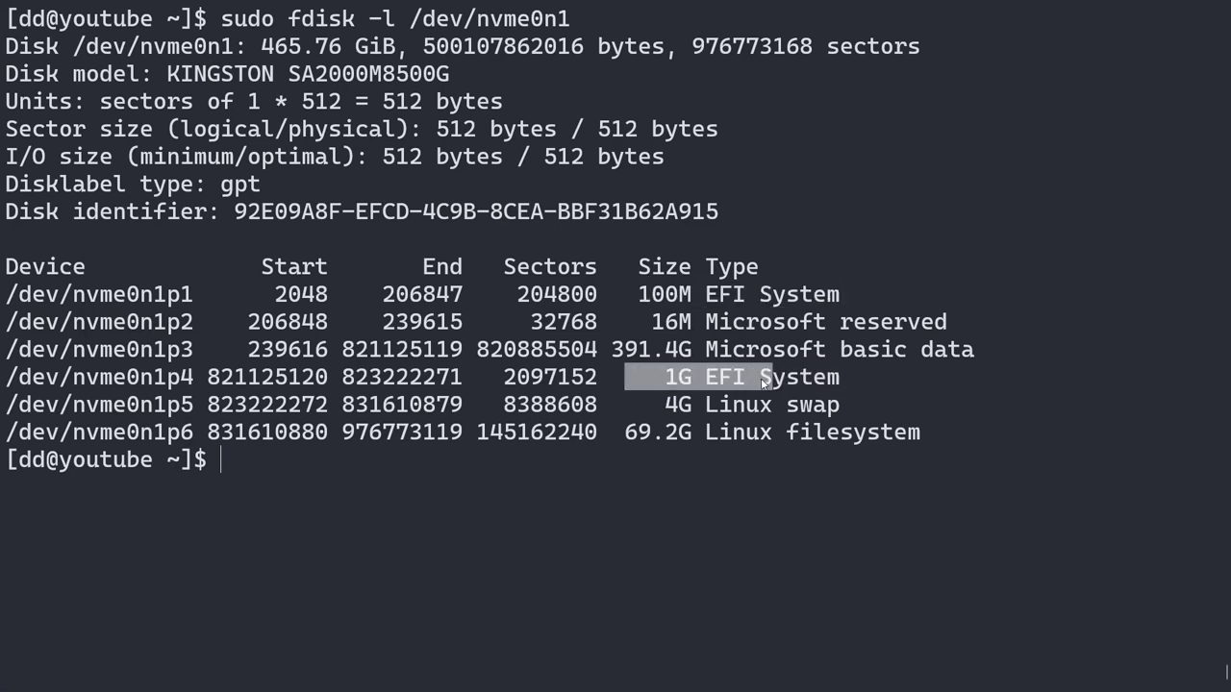
{"action": "left_click_drag", "start_coordinate": [601, 288], "coordinate": [833, 350]}
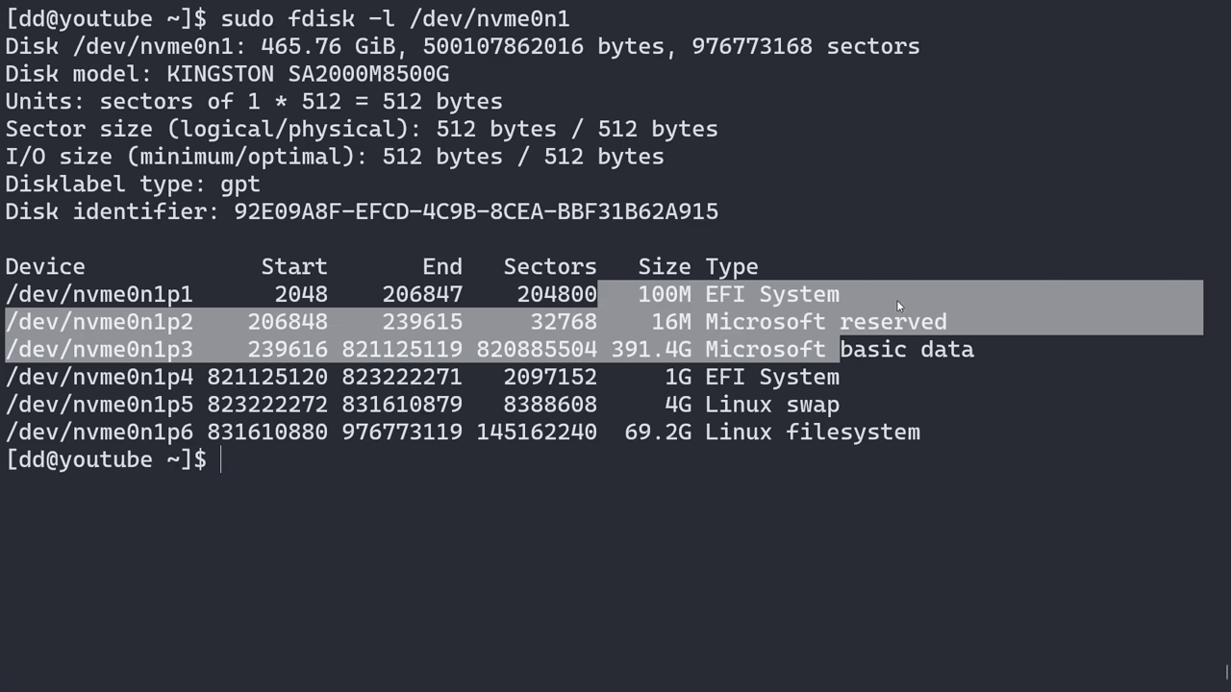
{"action": "left_click", "coordinate": [896, 298]}
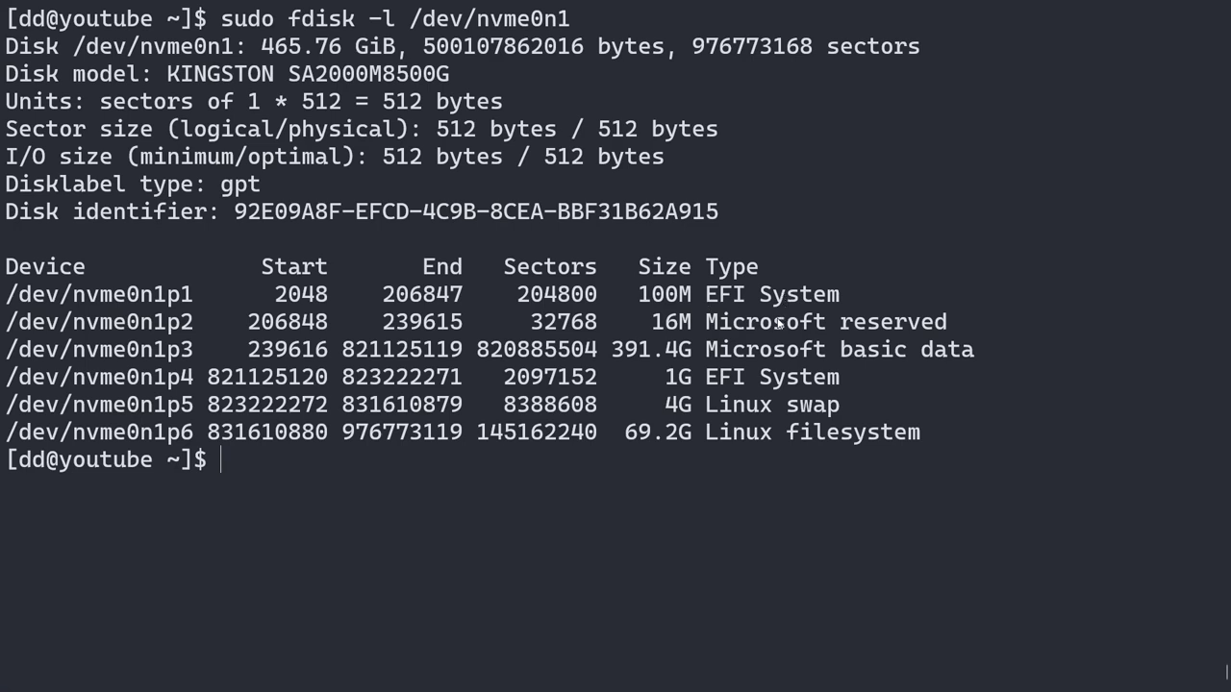
{"action": "left_click_drag", "start_coordinate": [665, 295], "coordinate": [865, 384]}
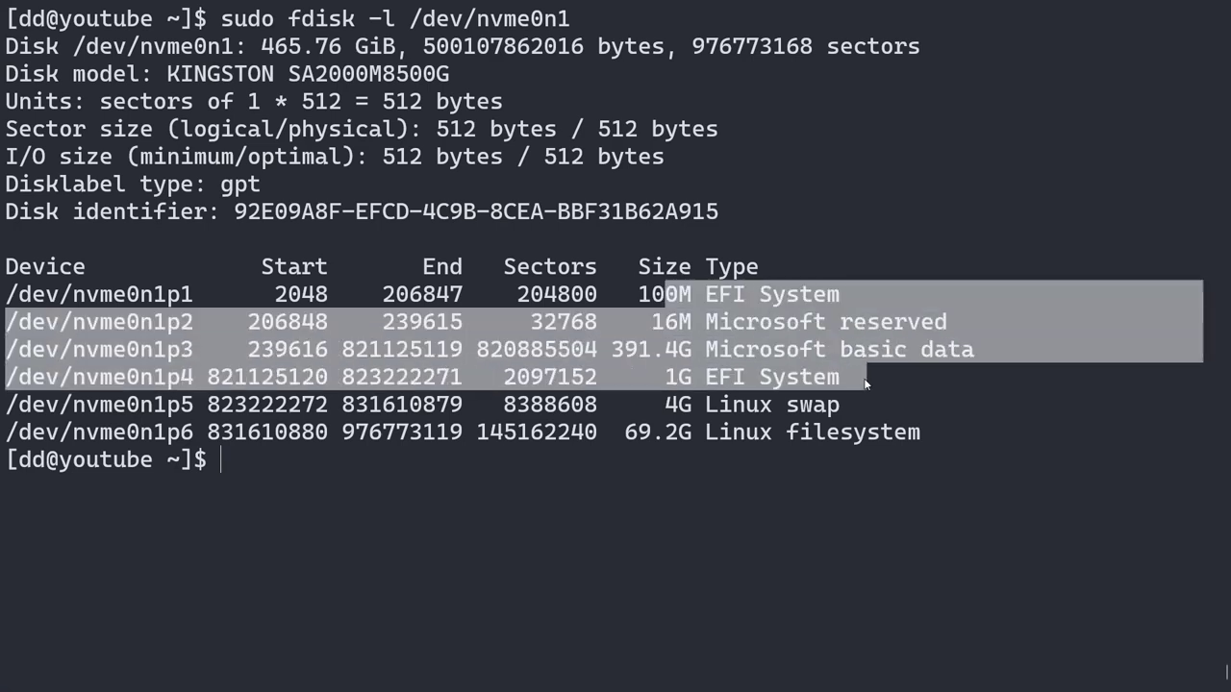
{"action": "left_click", "coordinate": [759, 329]}
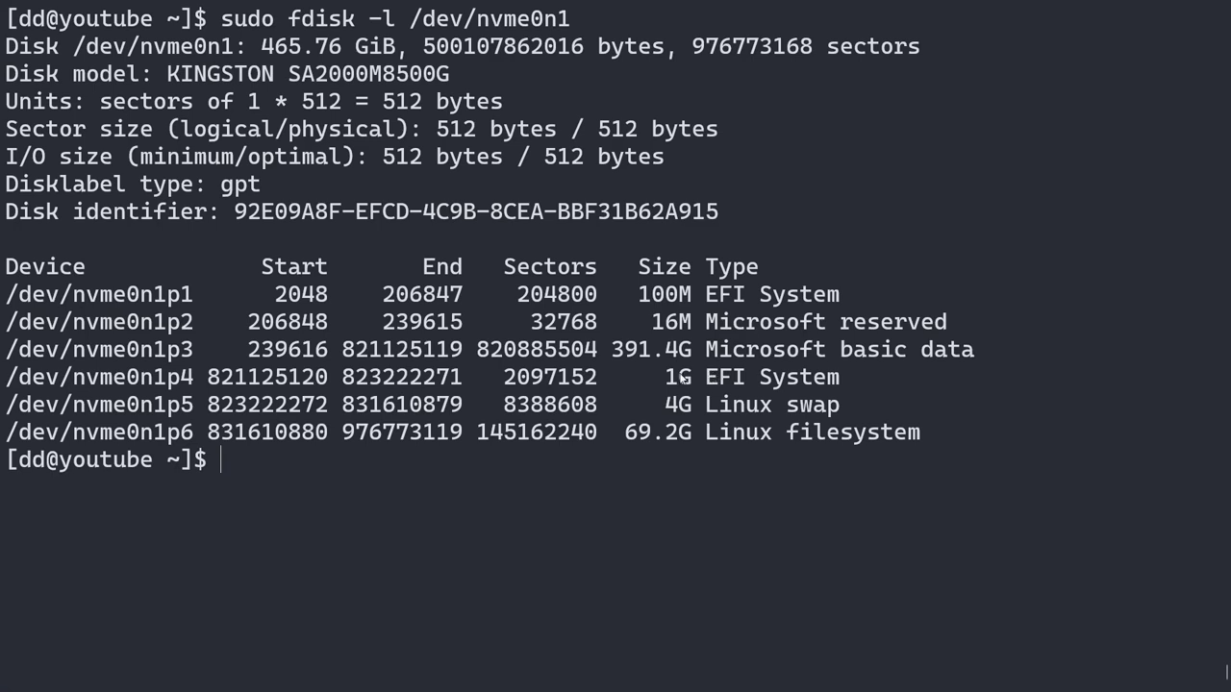
{"action": "left_click_drag", "start_coordinate": [648, 377], "coordinate": [800, 377]}
{"action": "left_click_drag", "start_coordinate": [651, 294], "coordinate": [811, 294]}
{"action": "left_click_drag", "start_coordinate": [652, 377], "coordinate": [746, 377]}
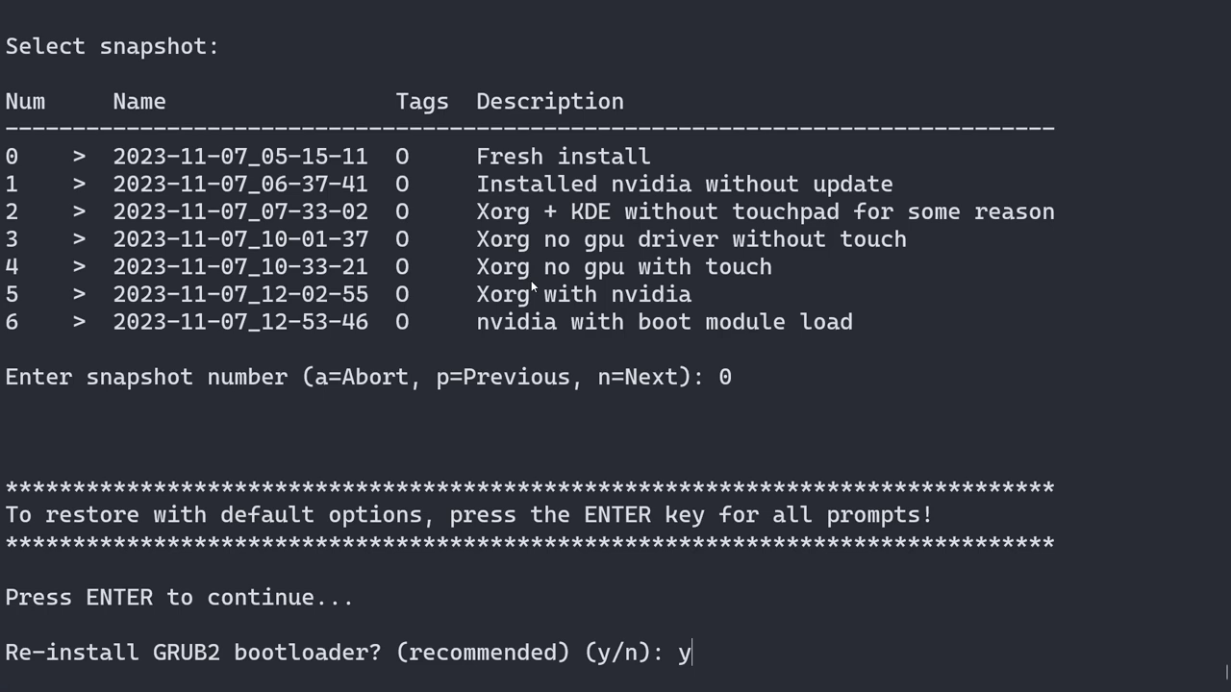
- Confirm re-installing GRUB2 for the restore of snapshot 0 and accept the default GRUB device /dev/nvme0n1
{"action": "key", "text": "Return"}
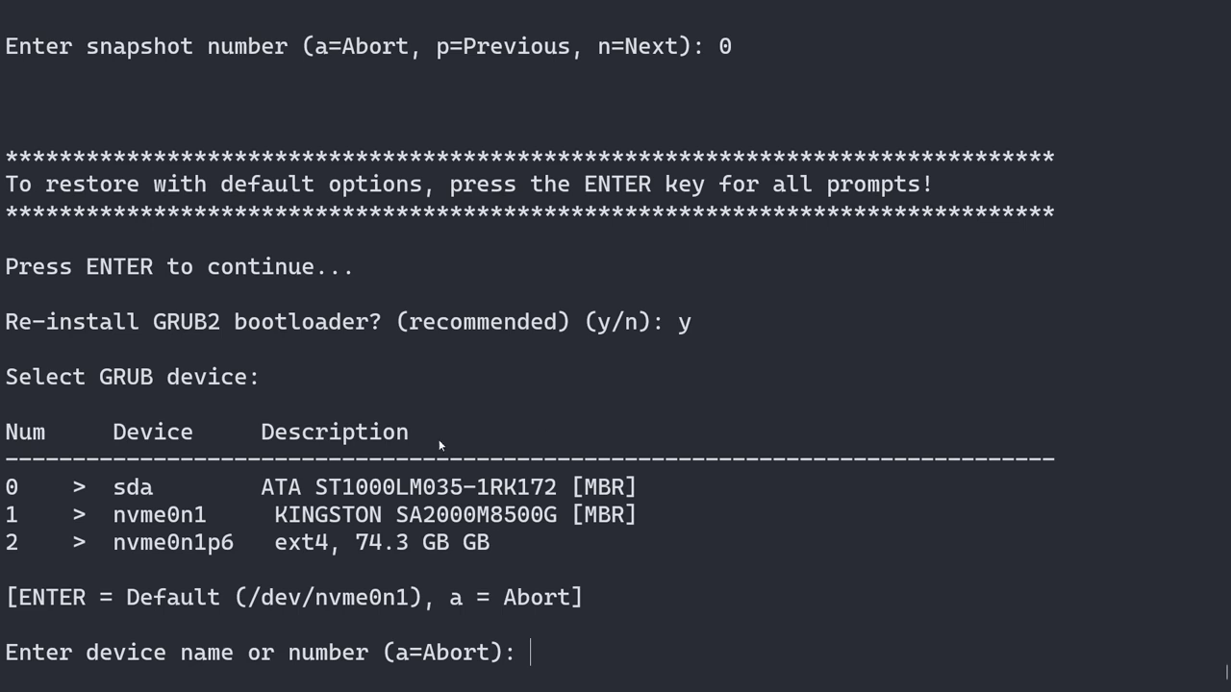
{"action": "key", "text": "Return"}
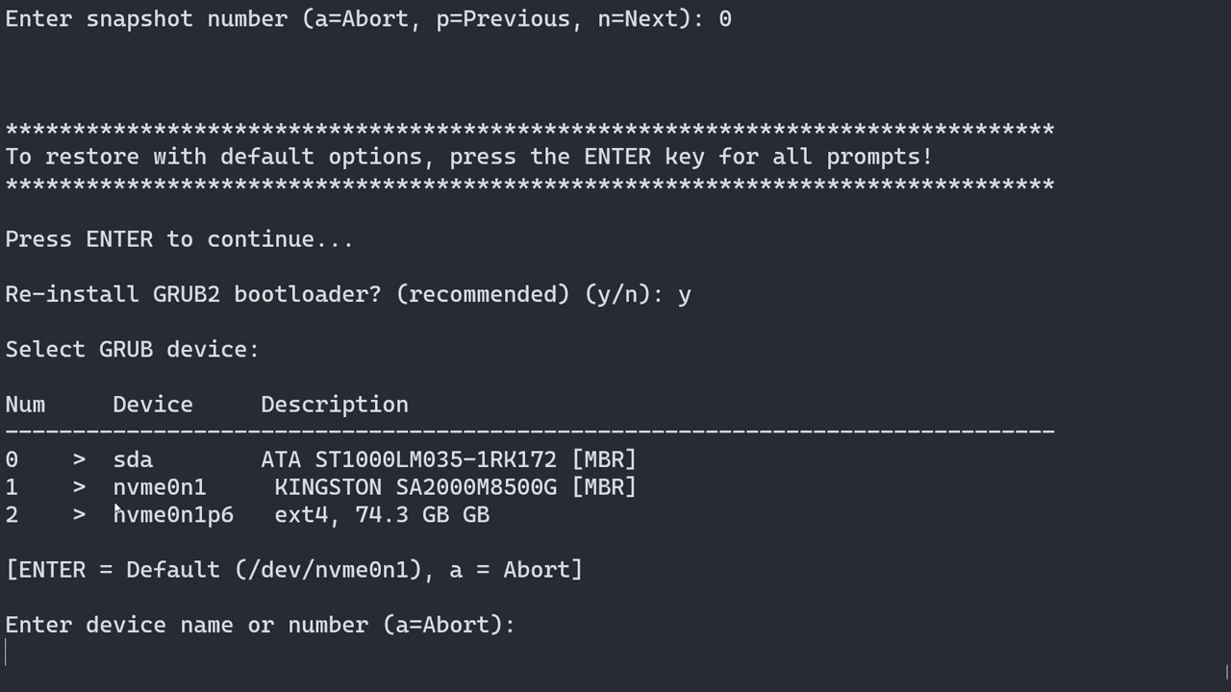